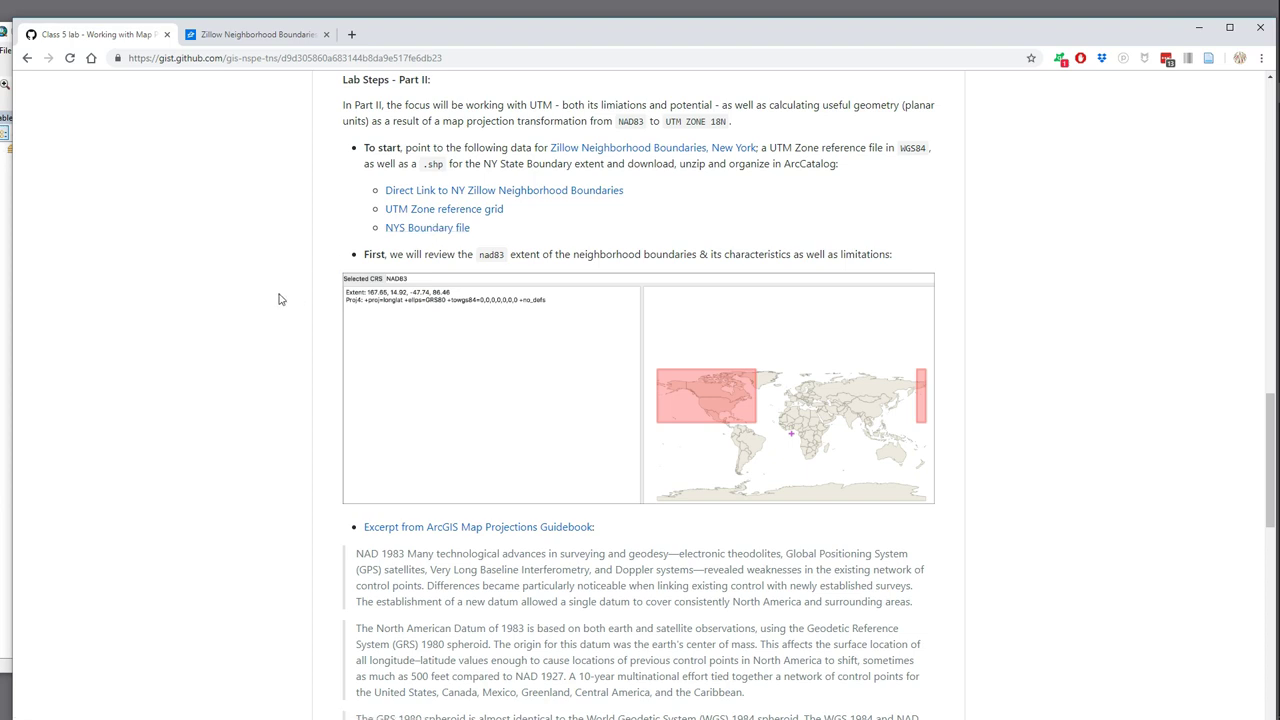
Review the Part II lab steps on transforming the Zillow Neighborhood Boundaries from NAD83 to UTM Zone 18N and calculating geometry.
scroll(280, 297, "down", 3)
scroll(280, 297, "down", 1)
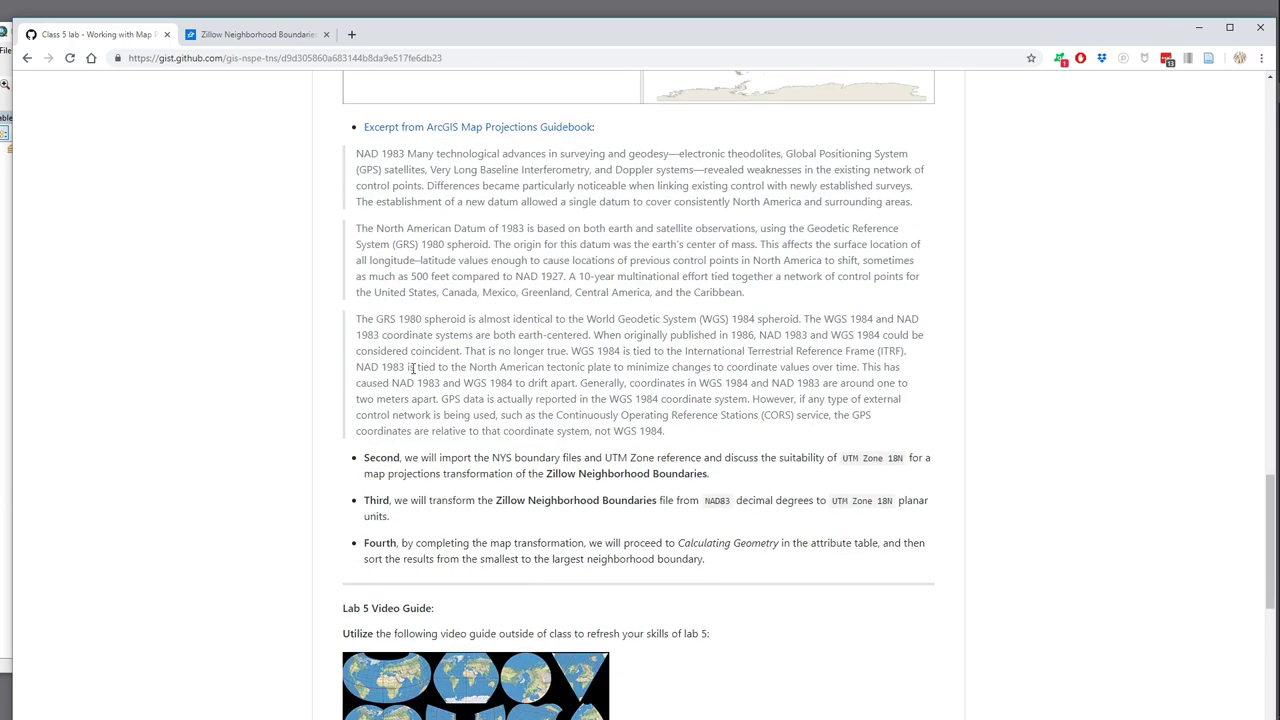
scroll(413, 369, "up", 1)
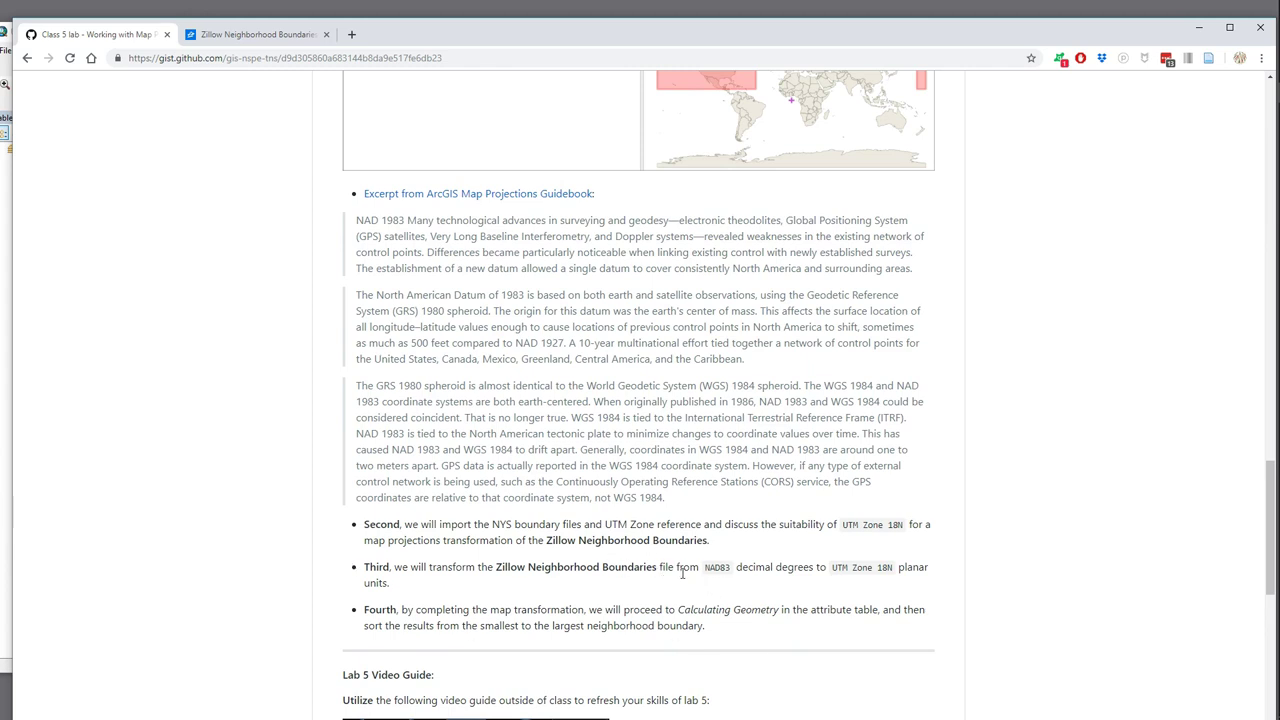
left_click_drag(704, 570, 731, 570)
left_click_drag(831, 569, 892, 567)
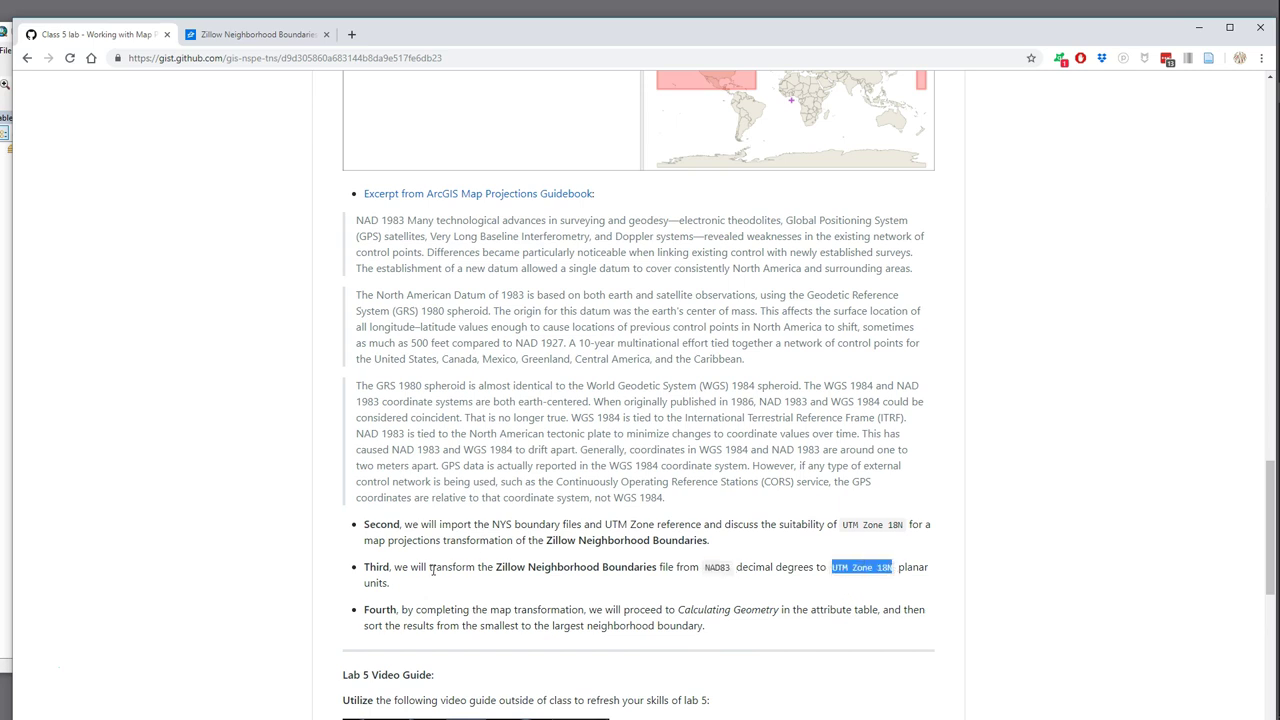
left_click_drag(679, 609, 878, 609)
scroll(661, 521, "up", 5)
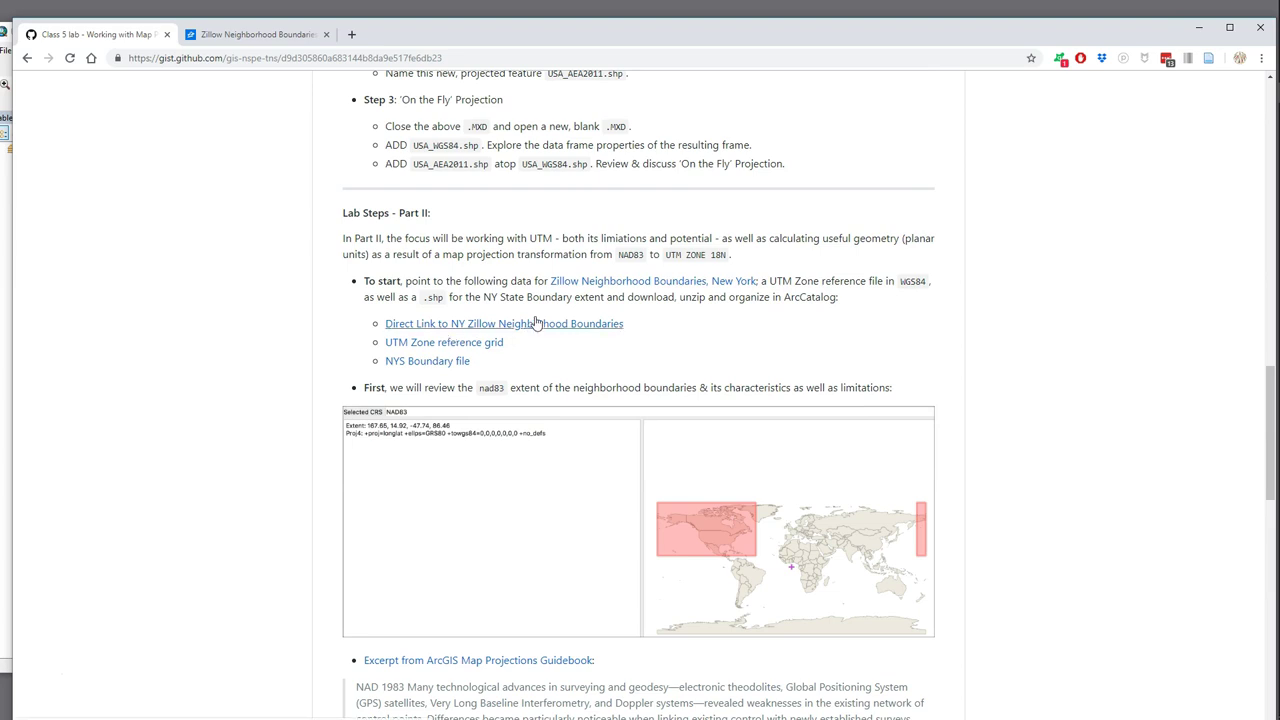
Locate the New York Neighborhood Boundaries download on the Zillow page and return to the lab instructions.
right_click(604, 289)
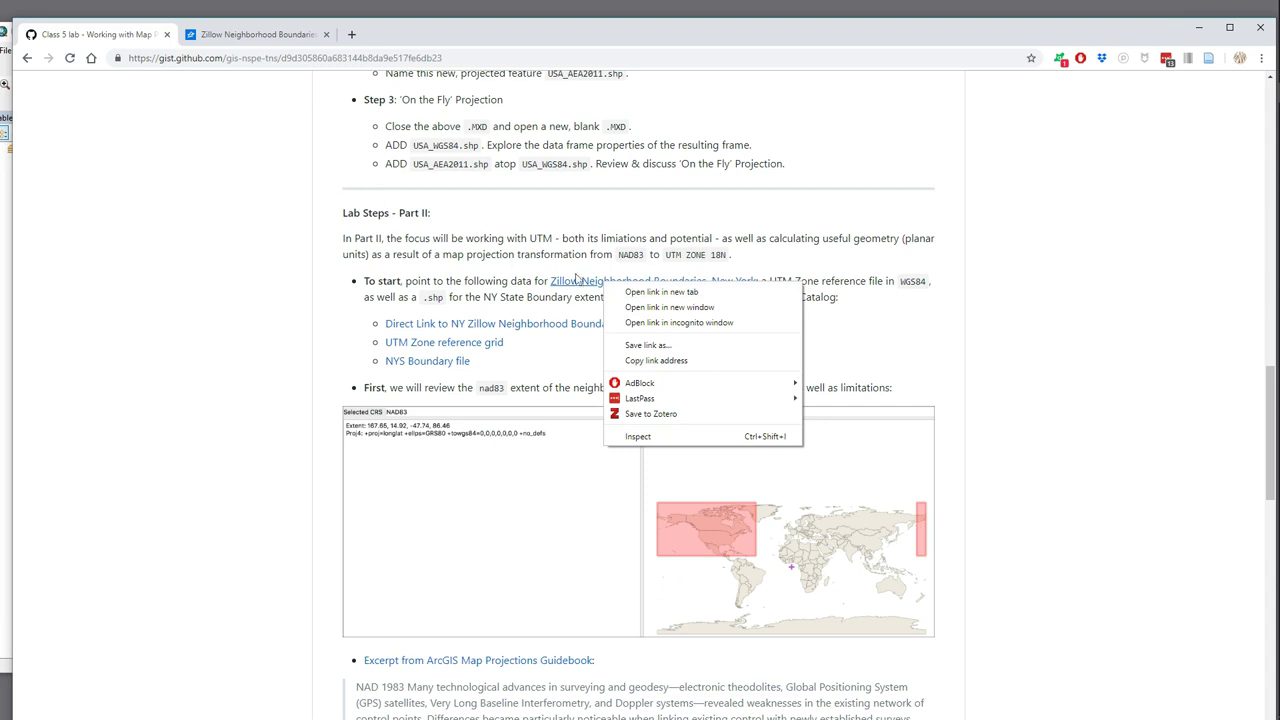
left_click(172, 197)
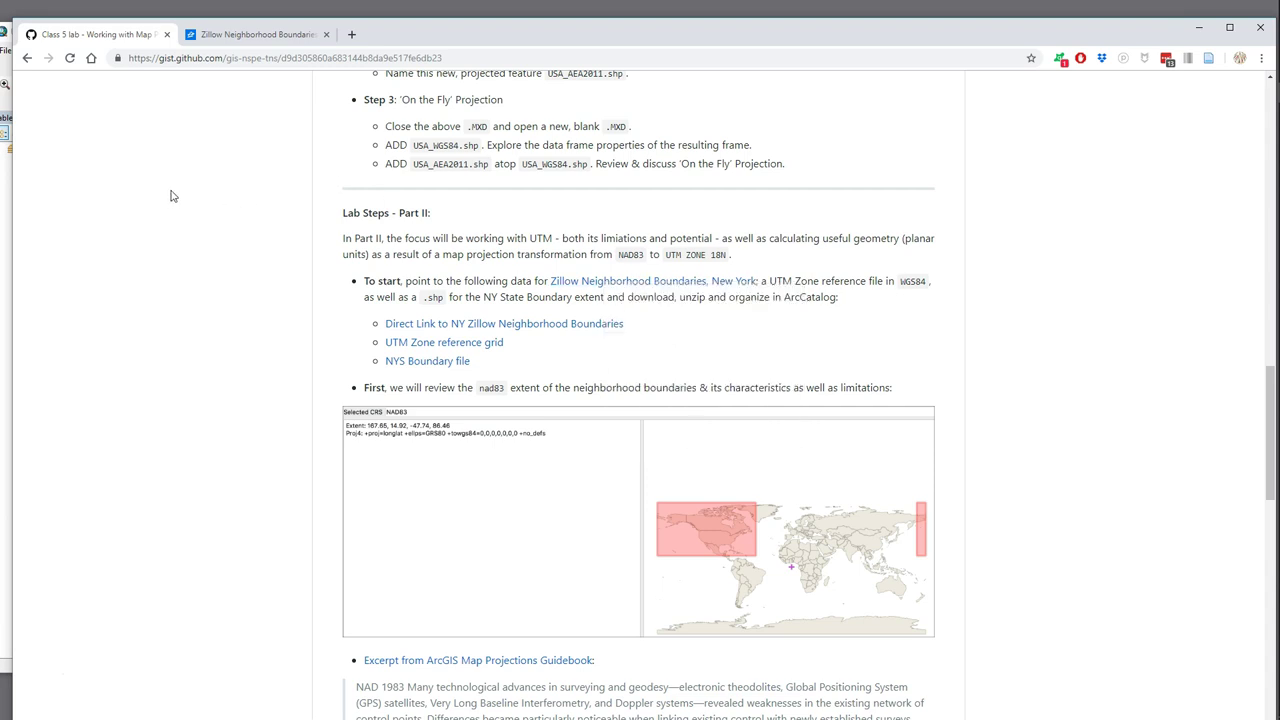
left_click(243, 37)
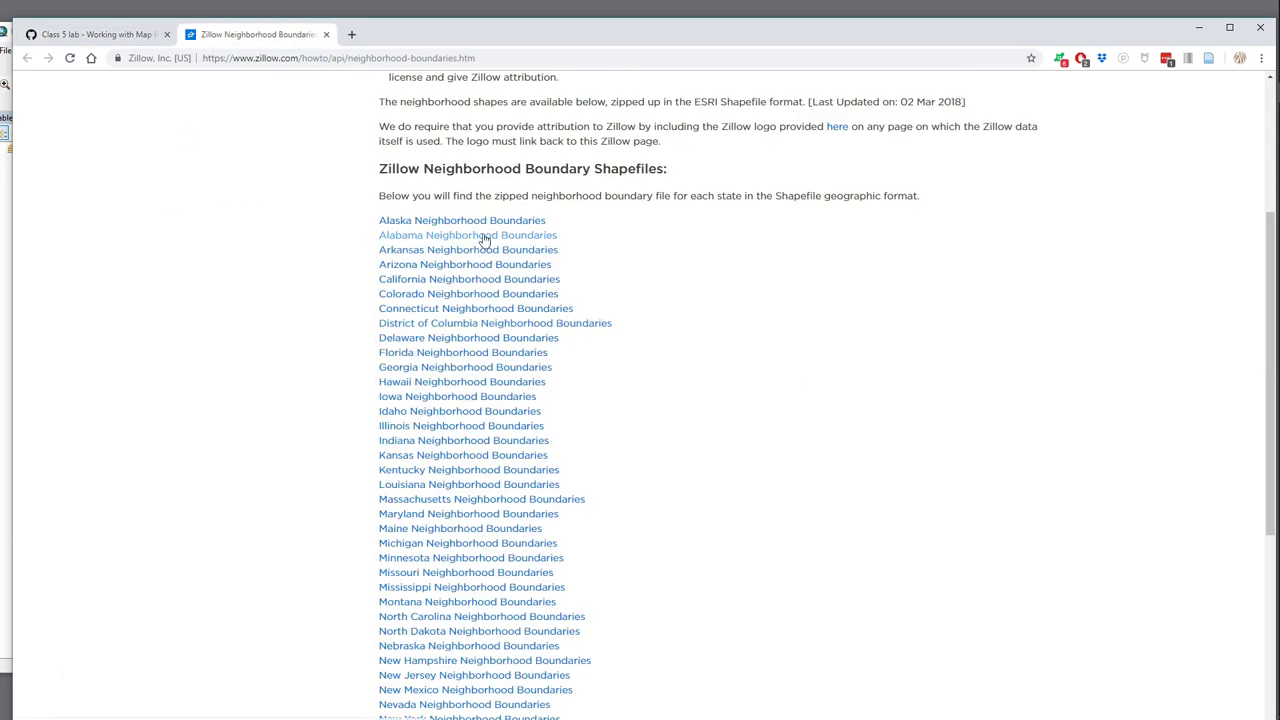
scroll(520, 556, "down", 2)
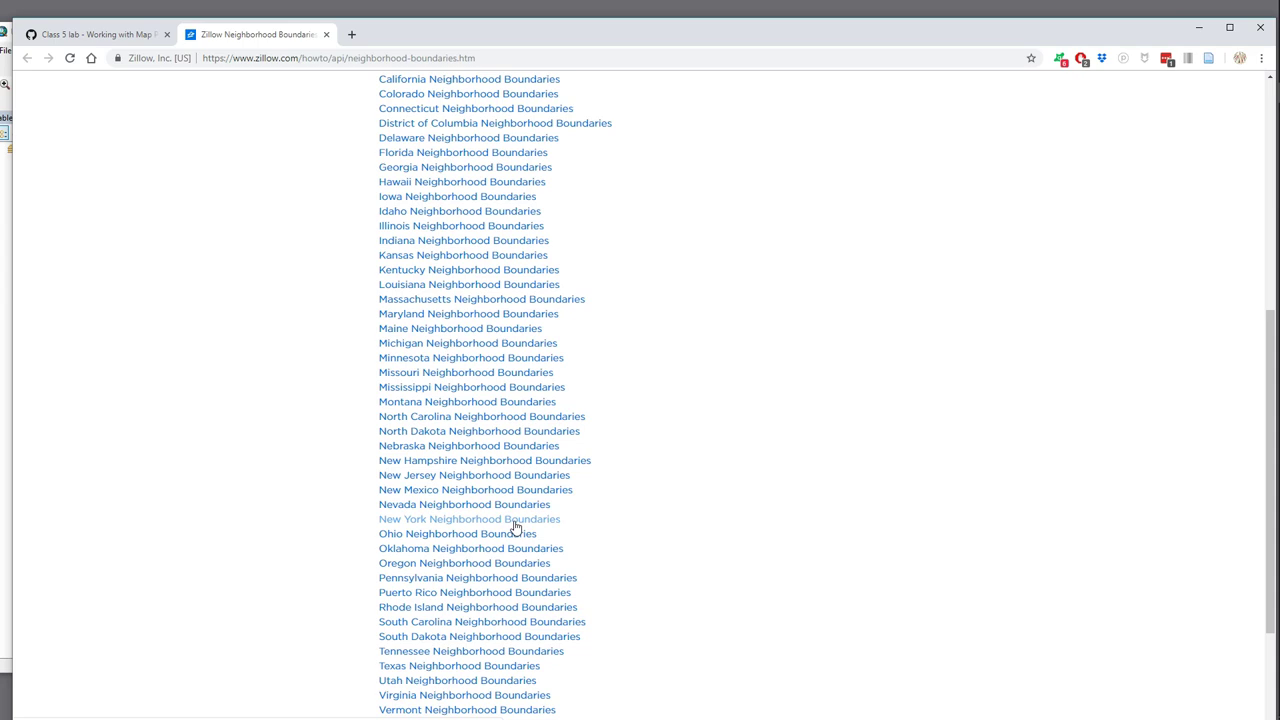
key("ctrl+shift+Tab")
Minimize the browser to switch to ArcMap, and reposition the ArcMap window and its Catalog.
left_click_drag(440, 46, 448, 425)
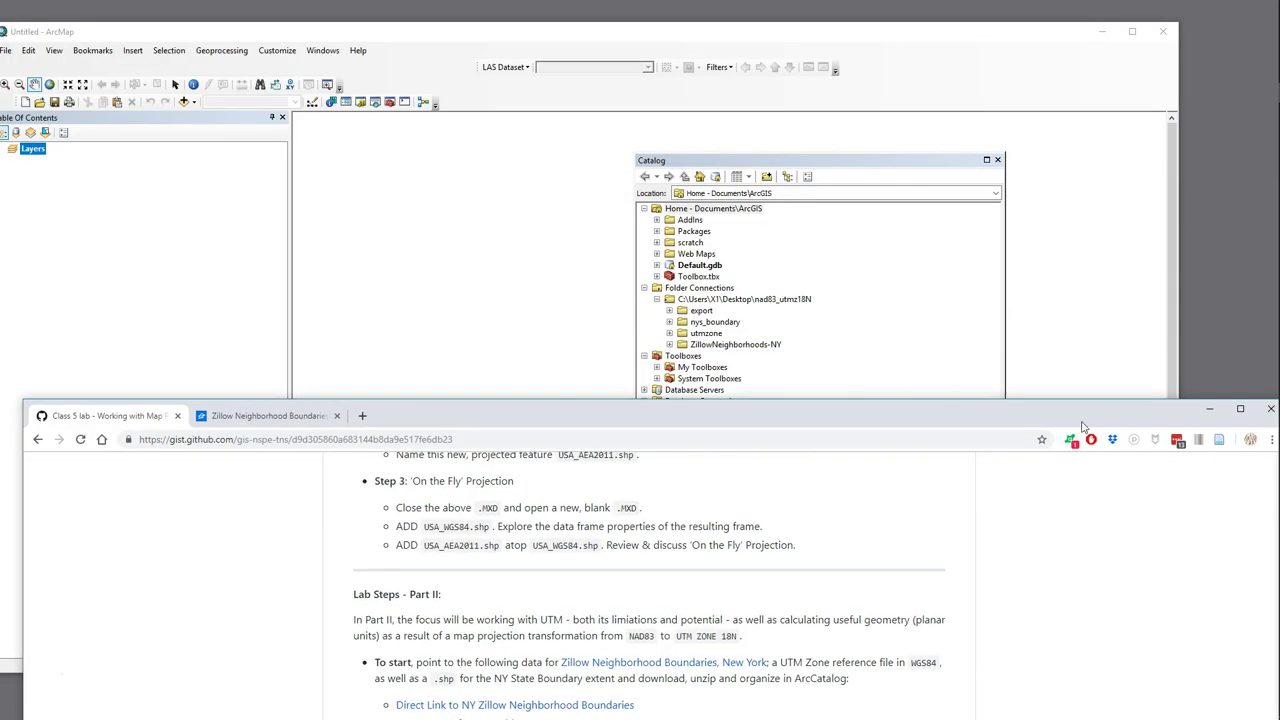
left_click(1209, 412)
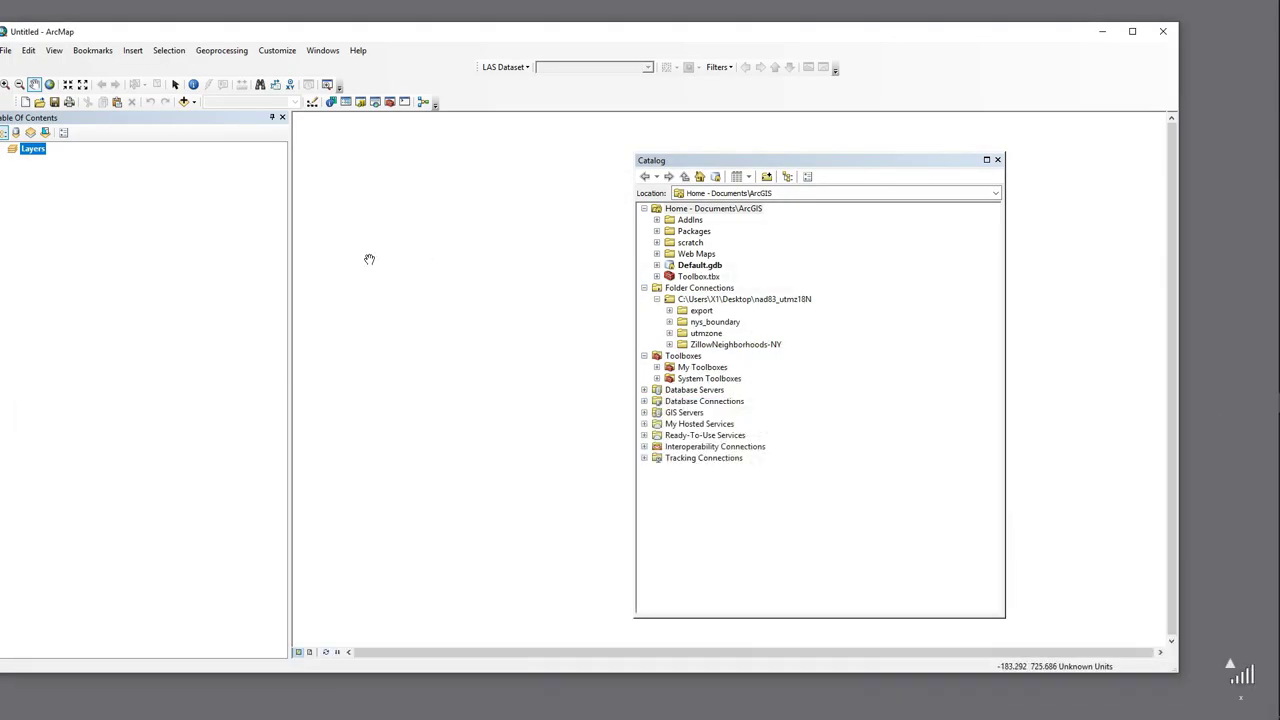
left_click_drag(268, 31, 291, 19)
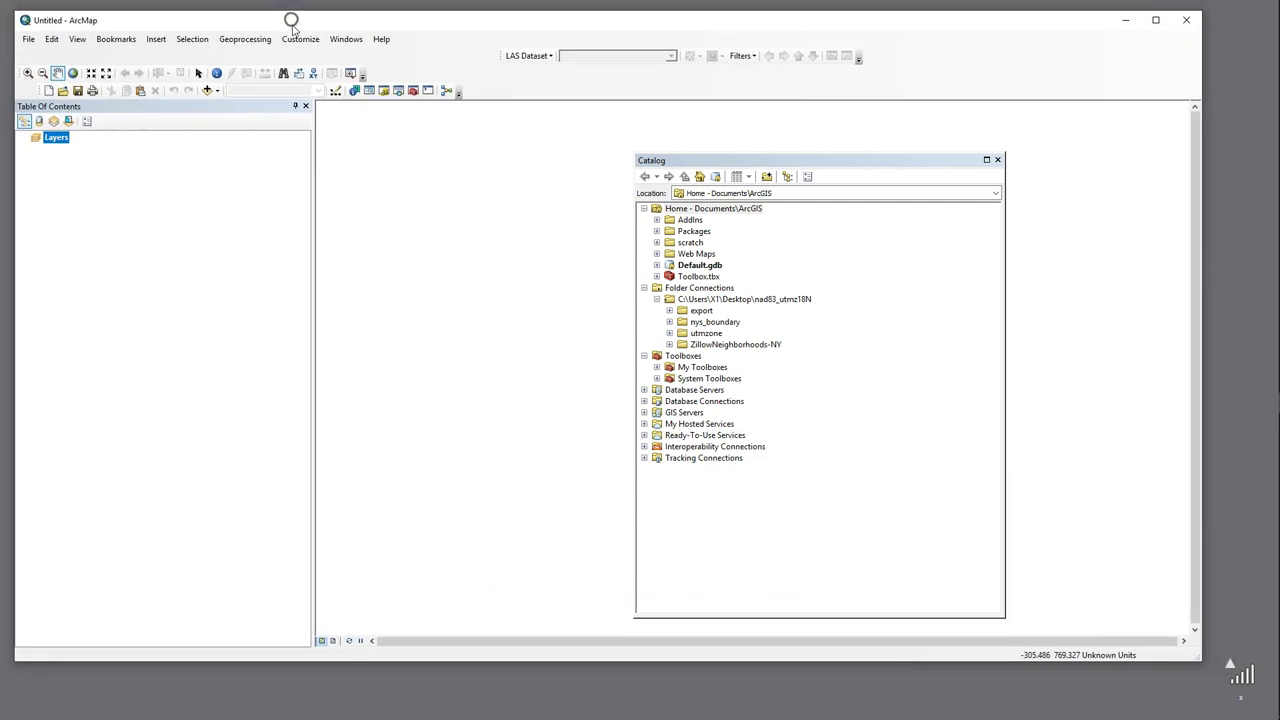
left_click_drag(737, 160, 859, 137)
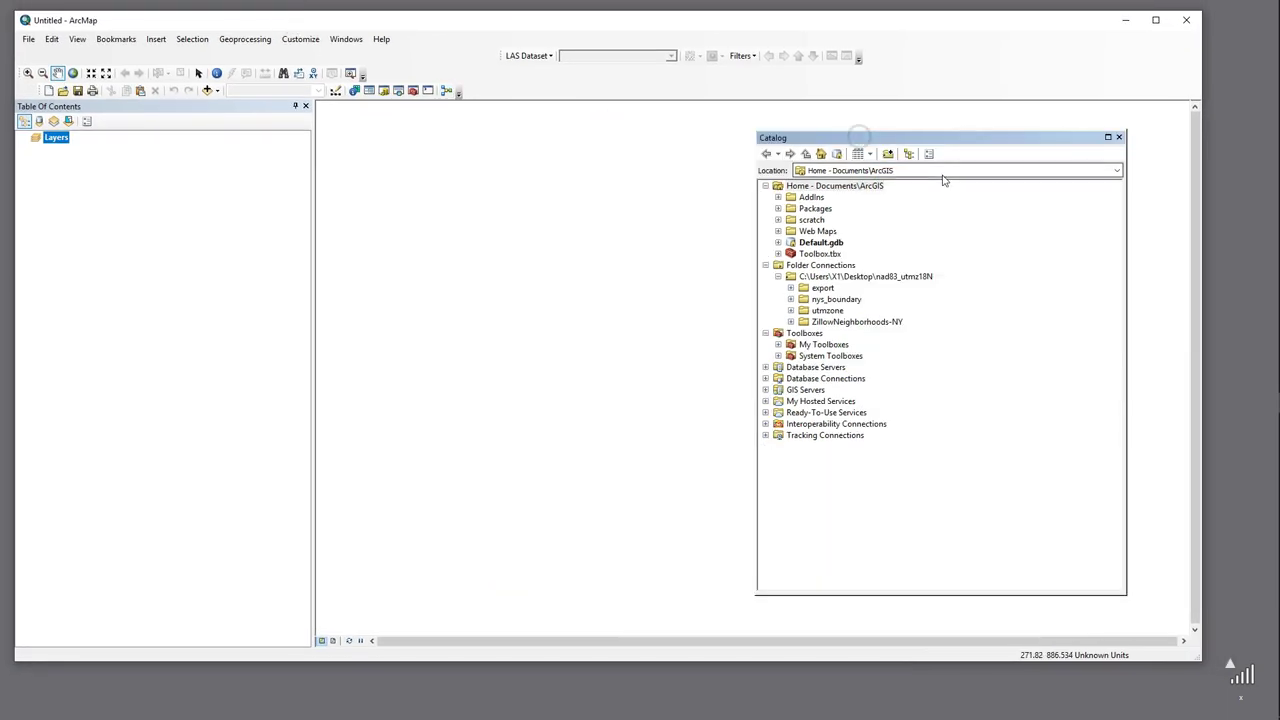
Add ZillowNeighborhoods-NY.shp from the connected nad83_utmz18N folder to the map.
left_click(866, 279)
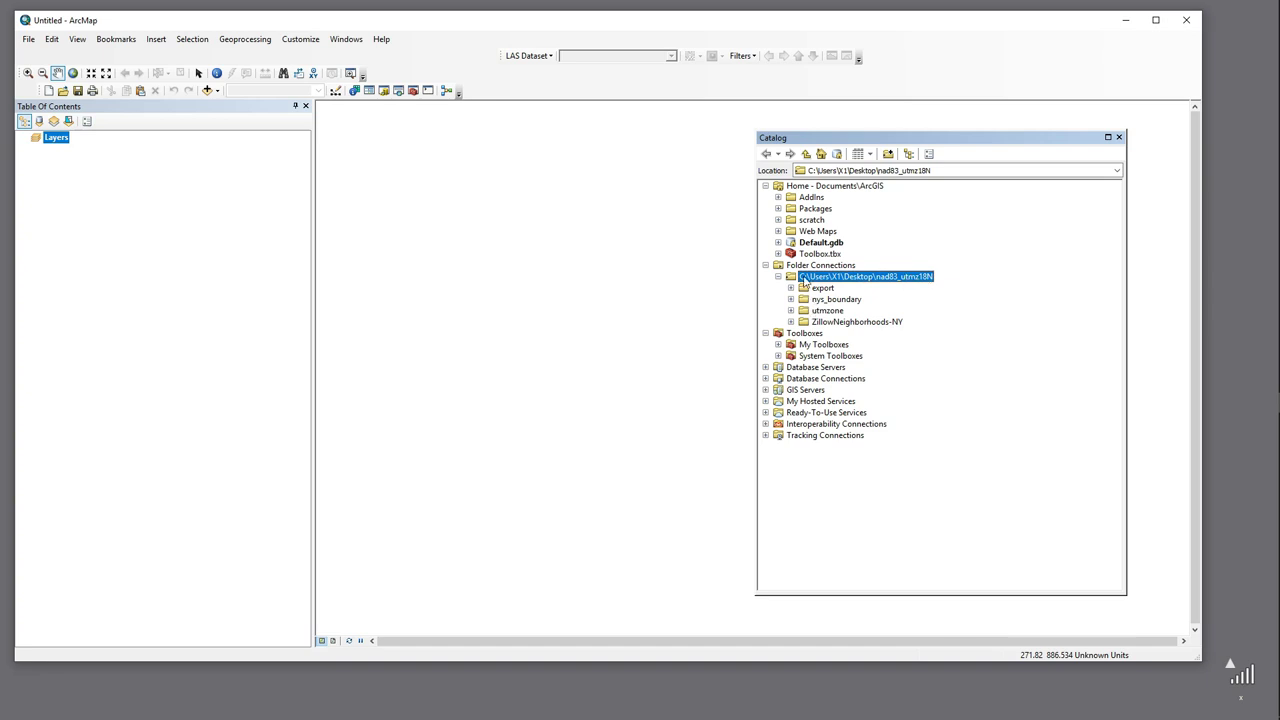
left_click(791, 289)
left_click(790, 322)
left_click_drag(860, 333, 624, 318)
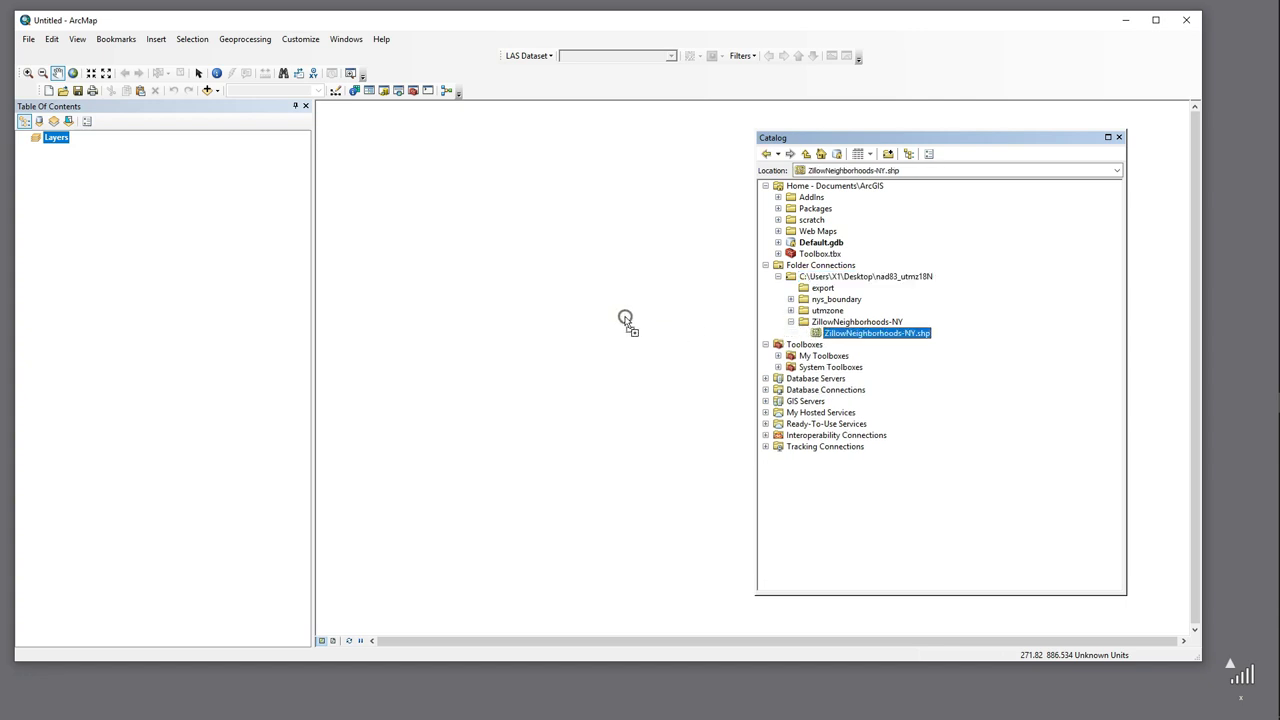
Move the Catalog clear of the neighborhood polygons and zoom the map in on New York State.
mouse_move(960, 137)
left_mouse_down()
mouse_move(310, 388)
mouse_move(182, 328)
left_mouse_up()
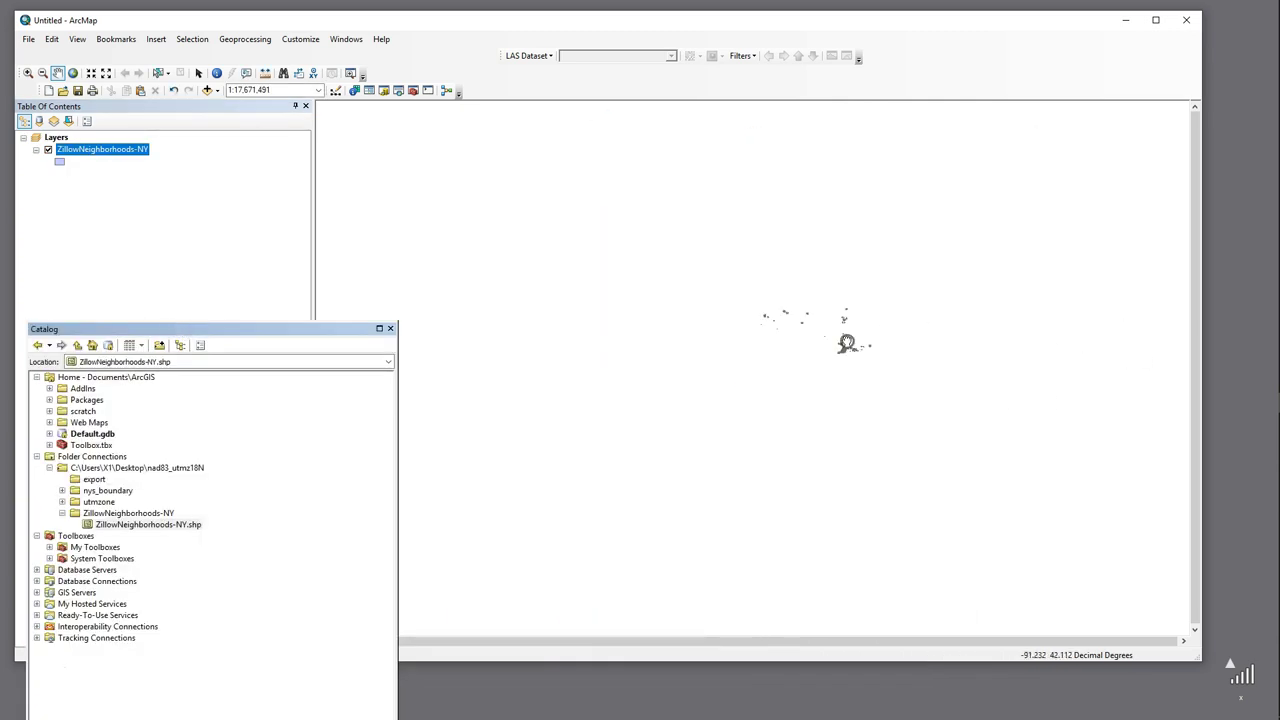
key("z")
left_click_drag(604, 271, 849, 390)
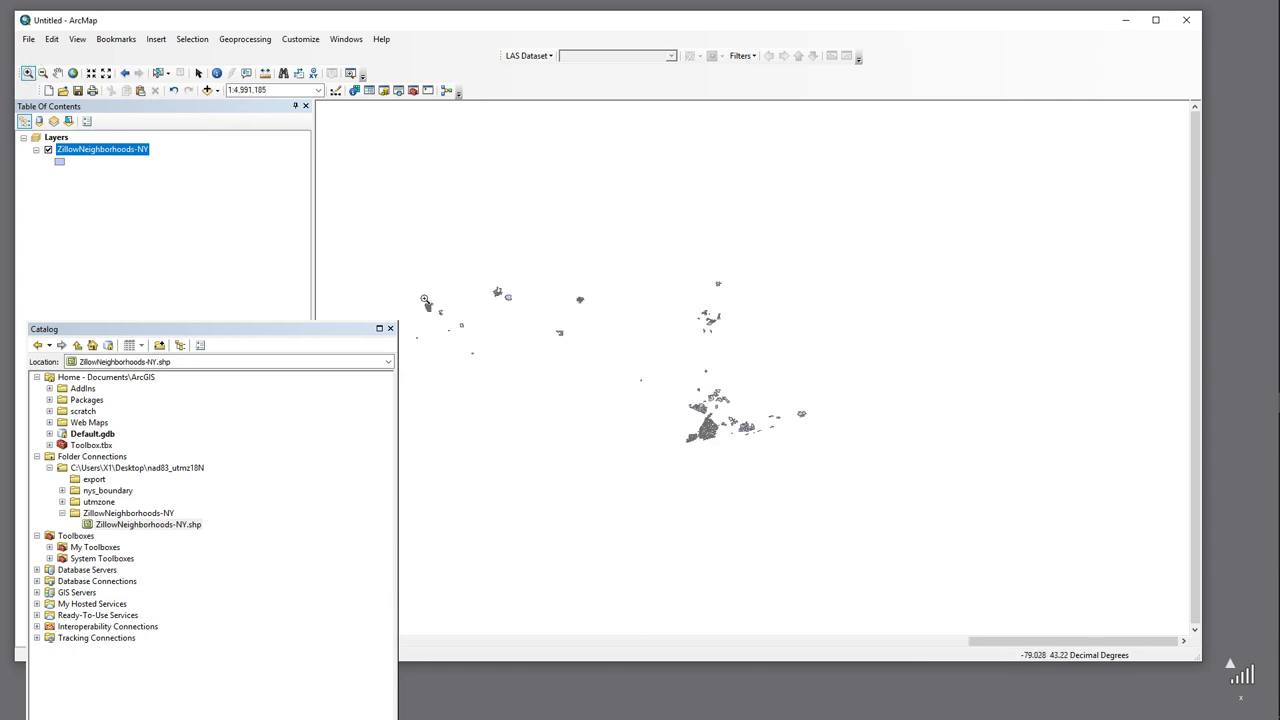
left_click_drag(884, 497, 897, 503)
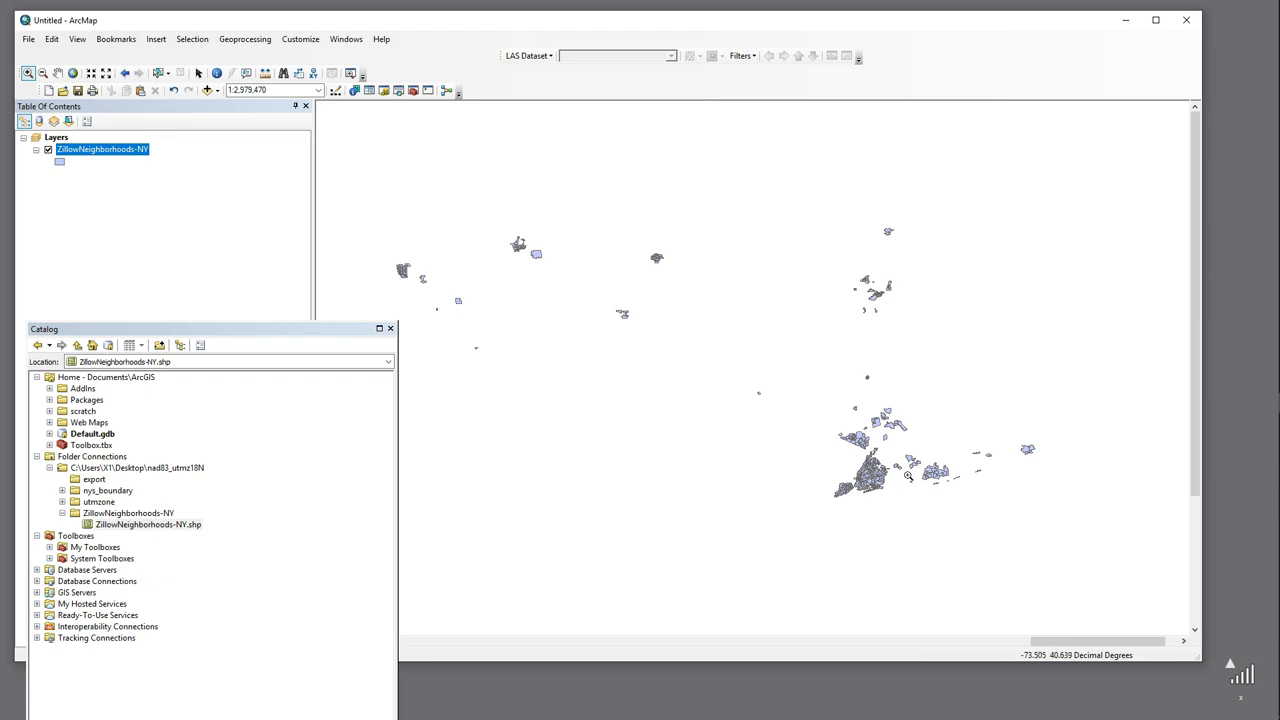
left_click_drag(187, 331, 367, 378)
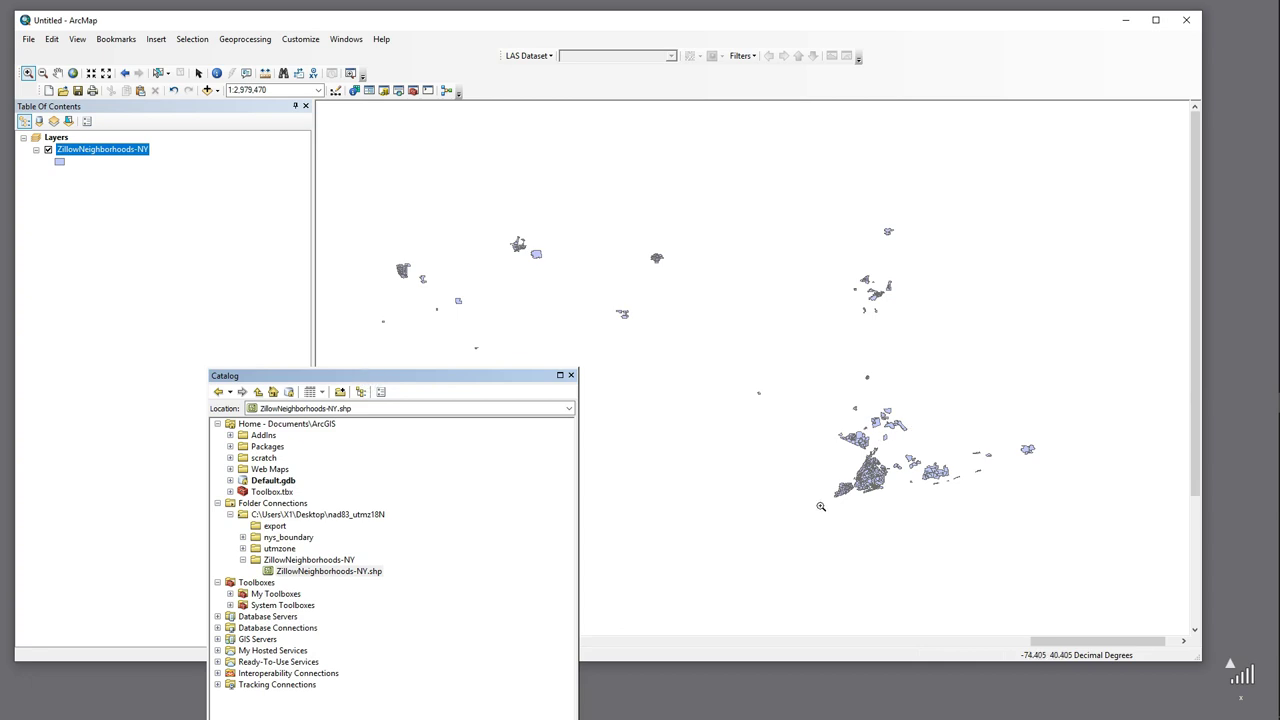
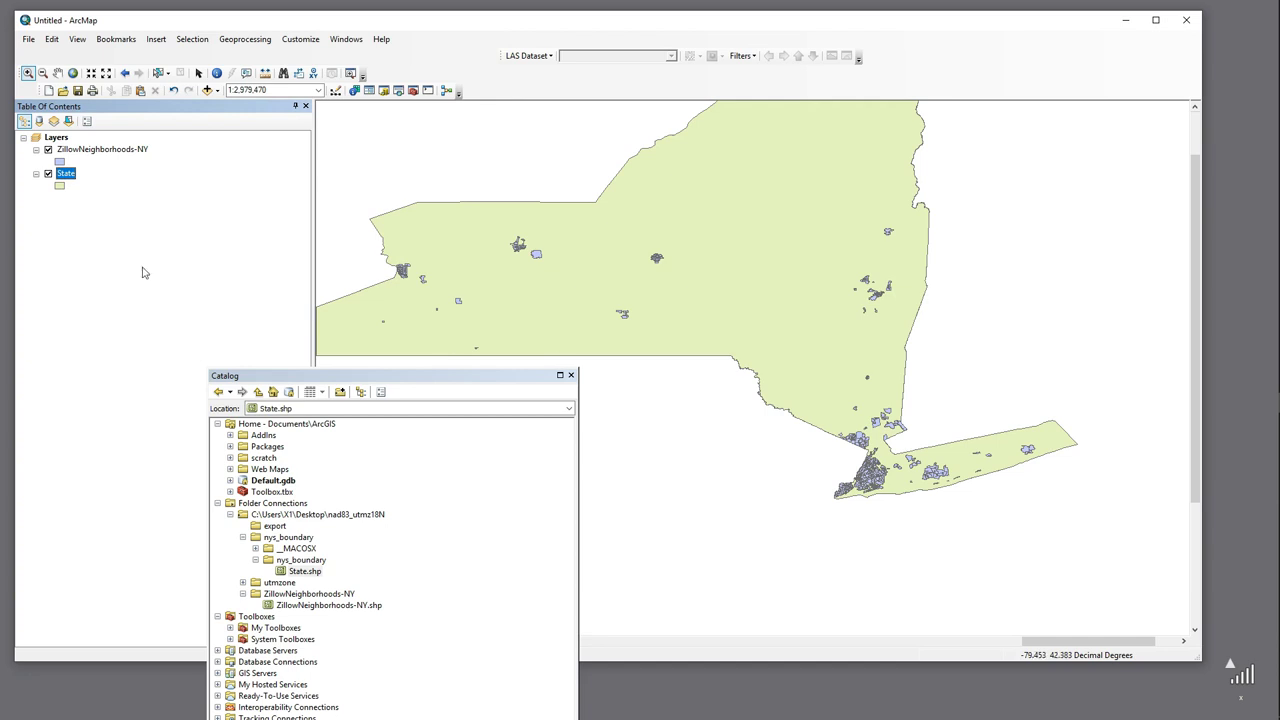
Examine the geographic coordinate system, datum and angular unit in the ZillowNeighborhoods-NY layer's source properties, then close them.
left_click(77, 150)
right_click(78, 152)
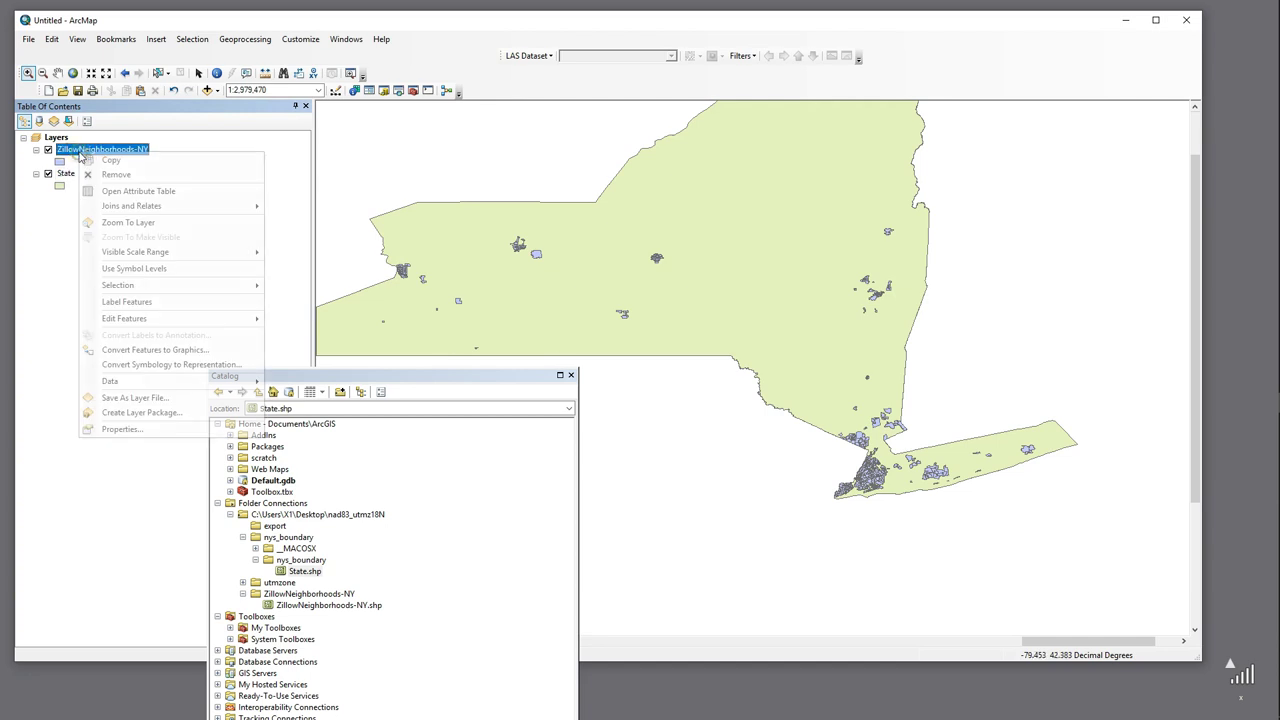
left_click(122, 429)
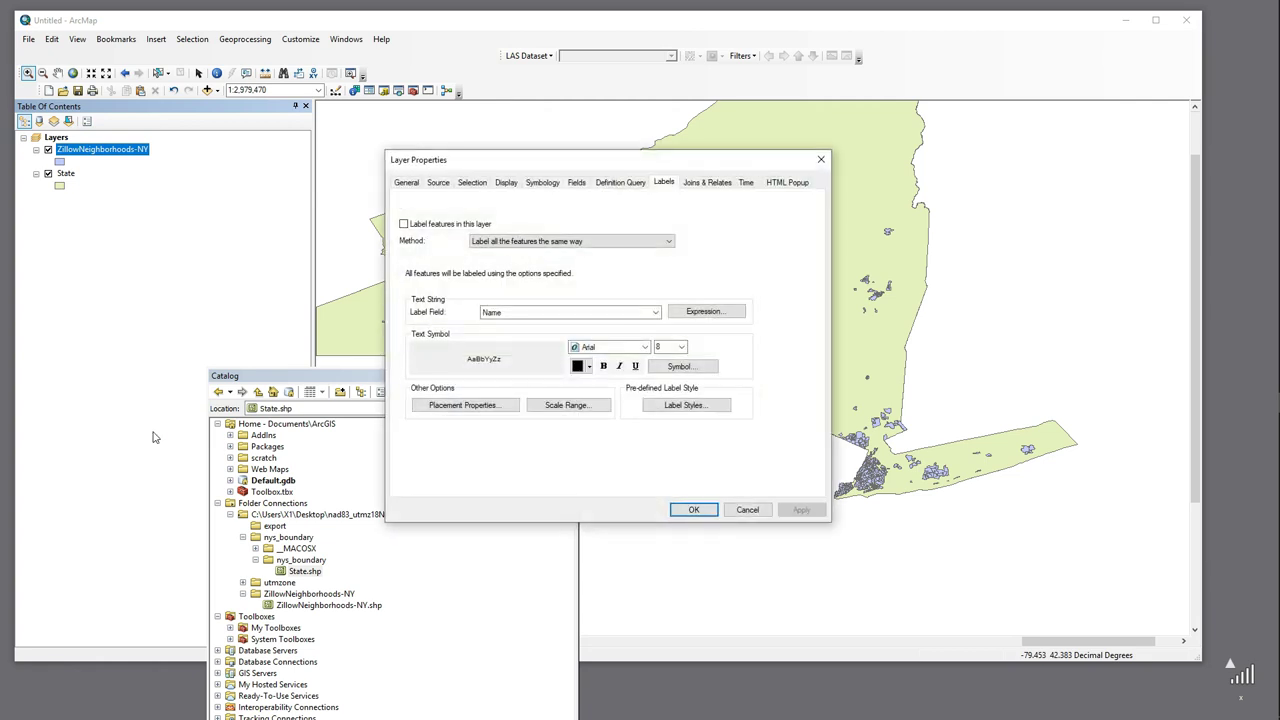
left_click(441, 183)
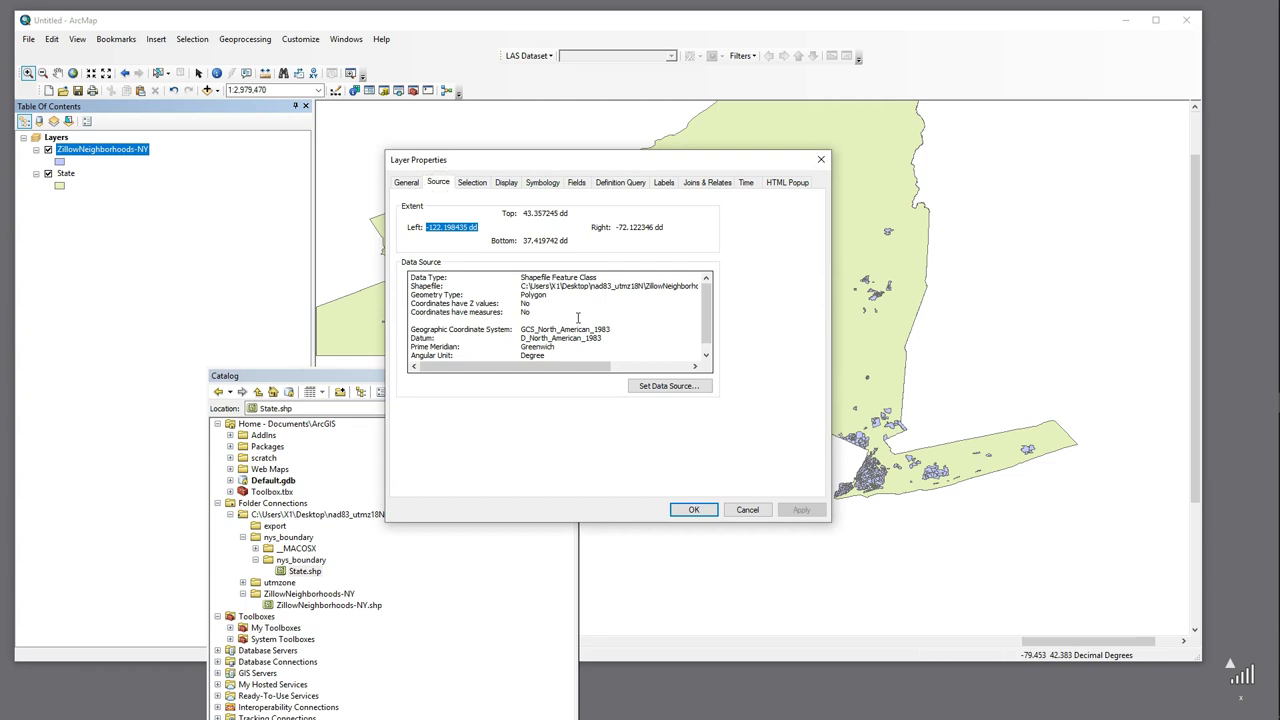
left_click_drag(704, 312, 703, 321)
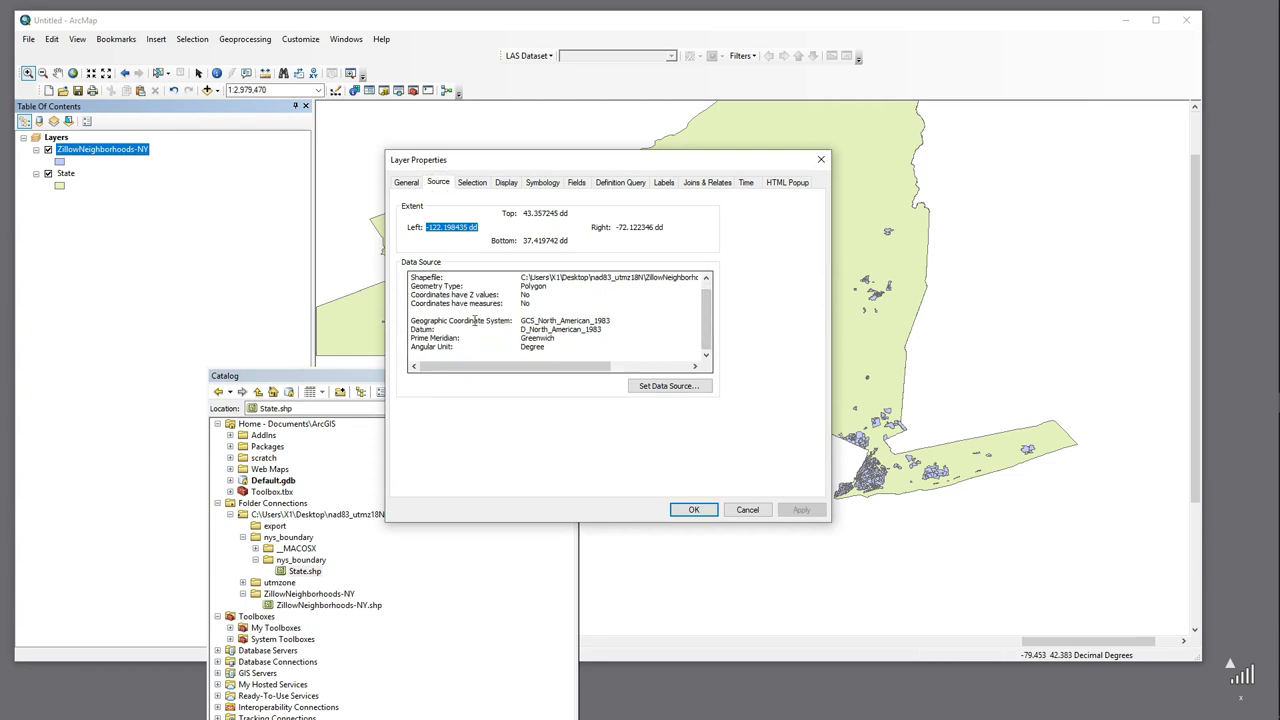
left_click_drag(519, 321, 631, 320)
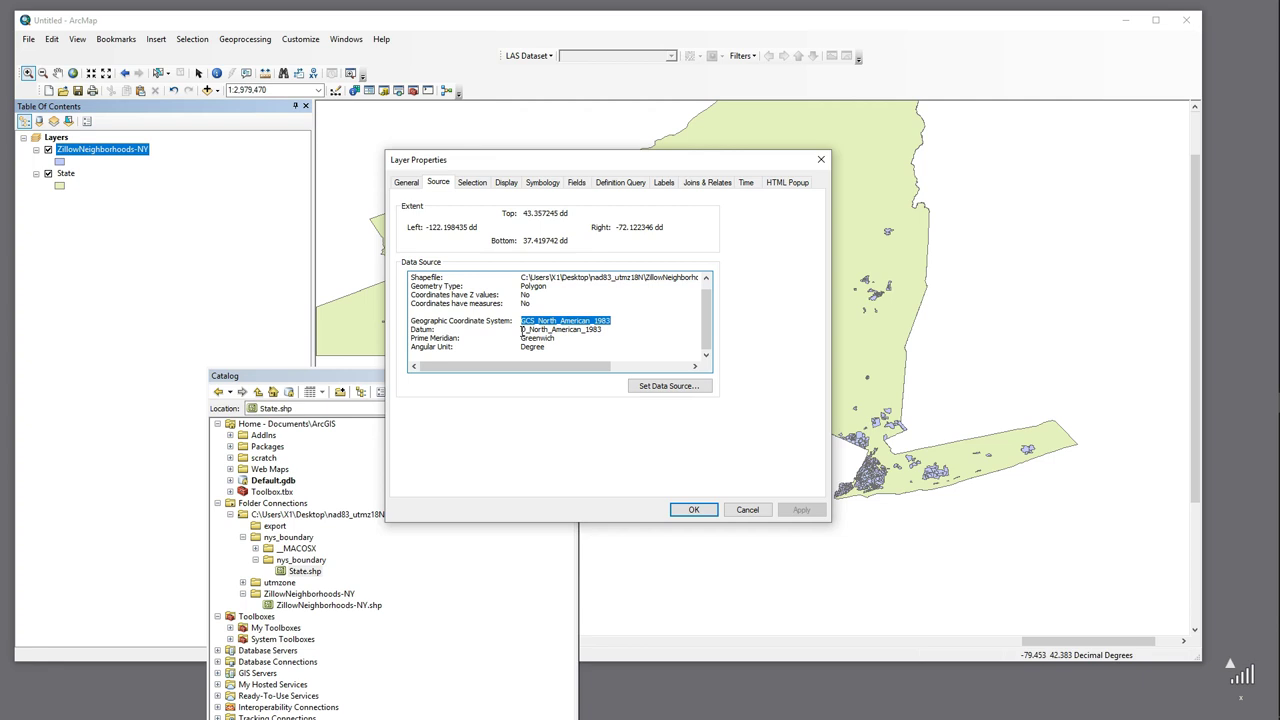
left_click_drag(402, 329, 437, 329)
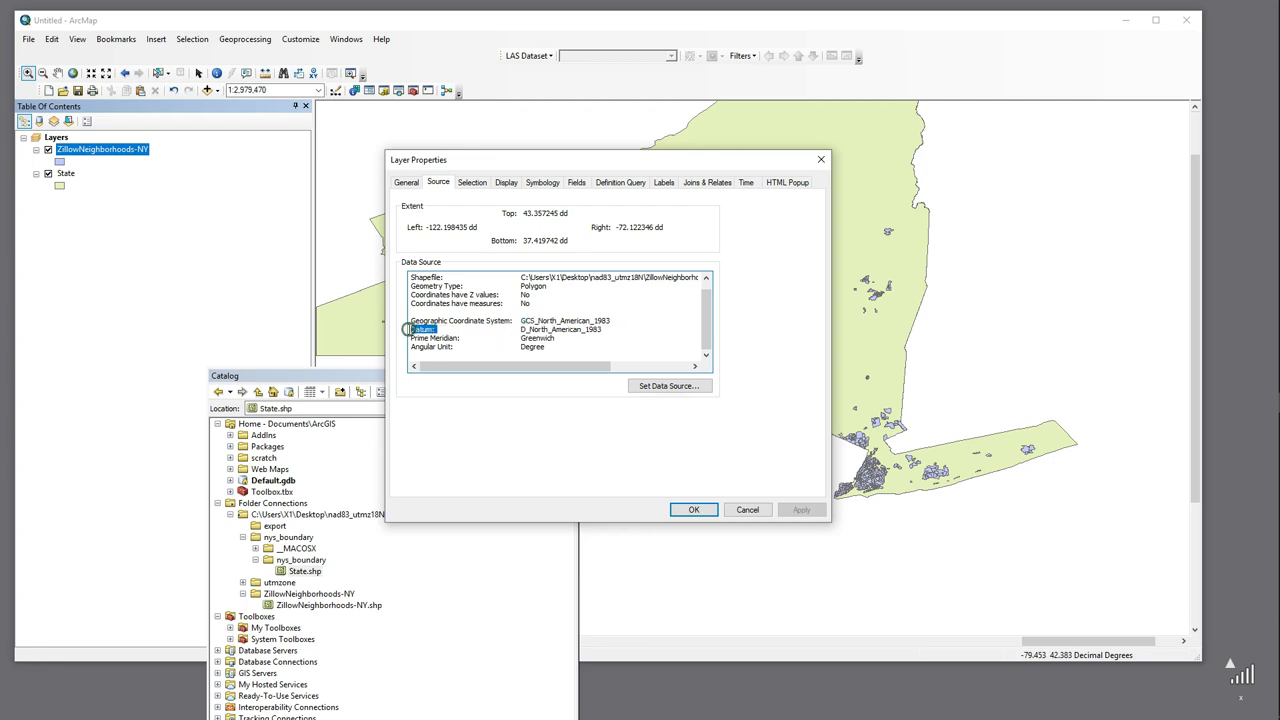
left_click_drag(521, 329, 606, 331)
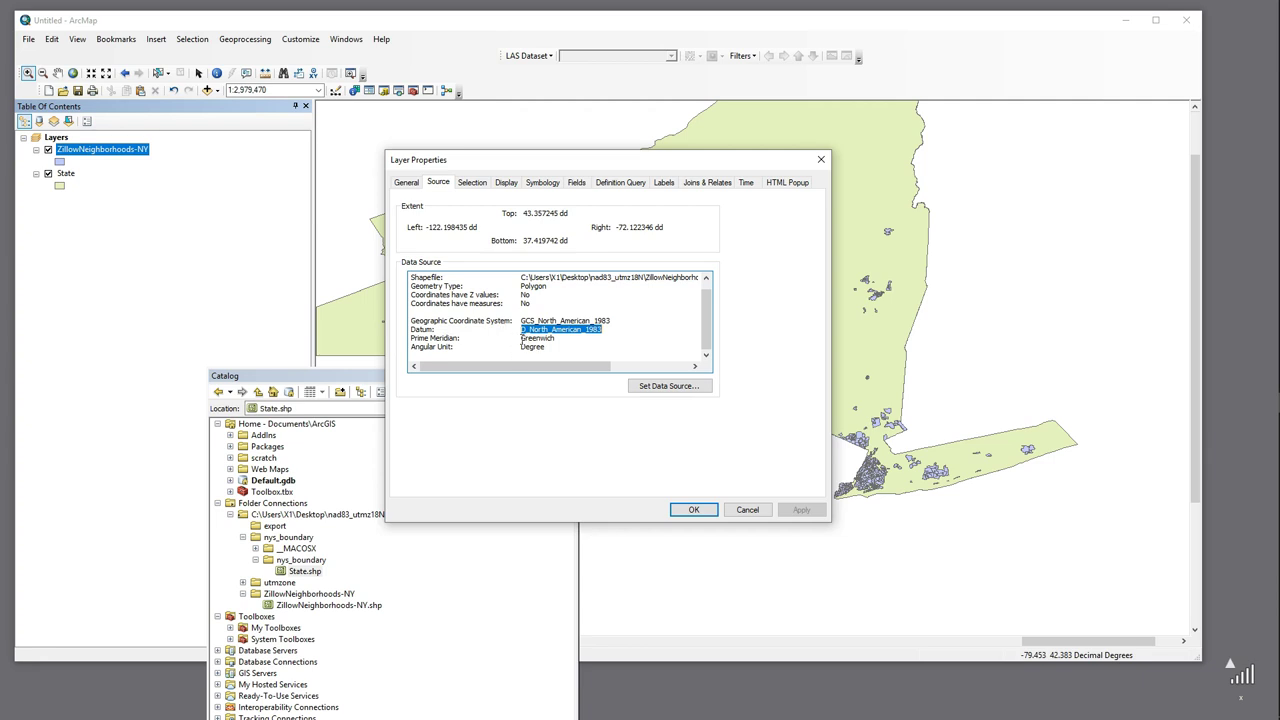
left_click_drag(519, 347, 550, 347)
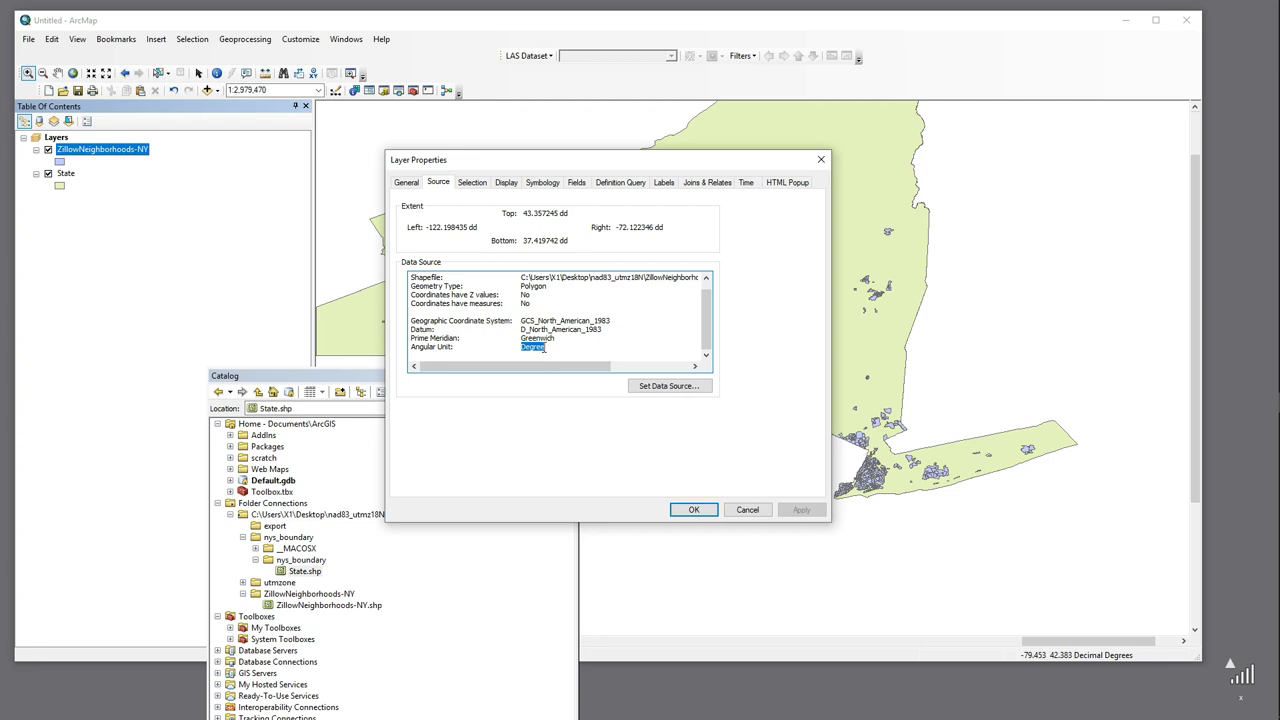
left_click(693, 509)
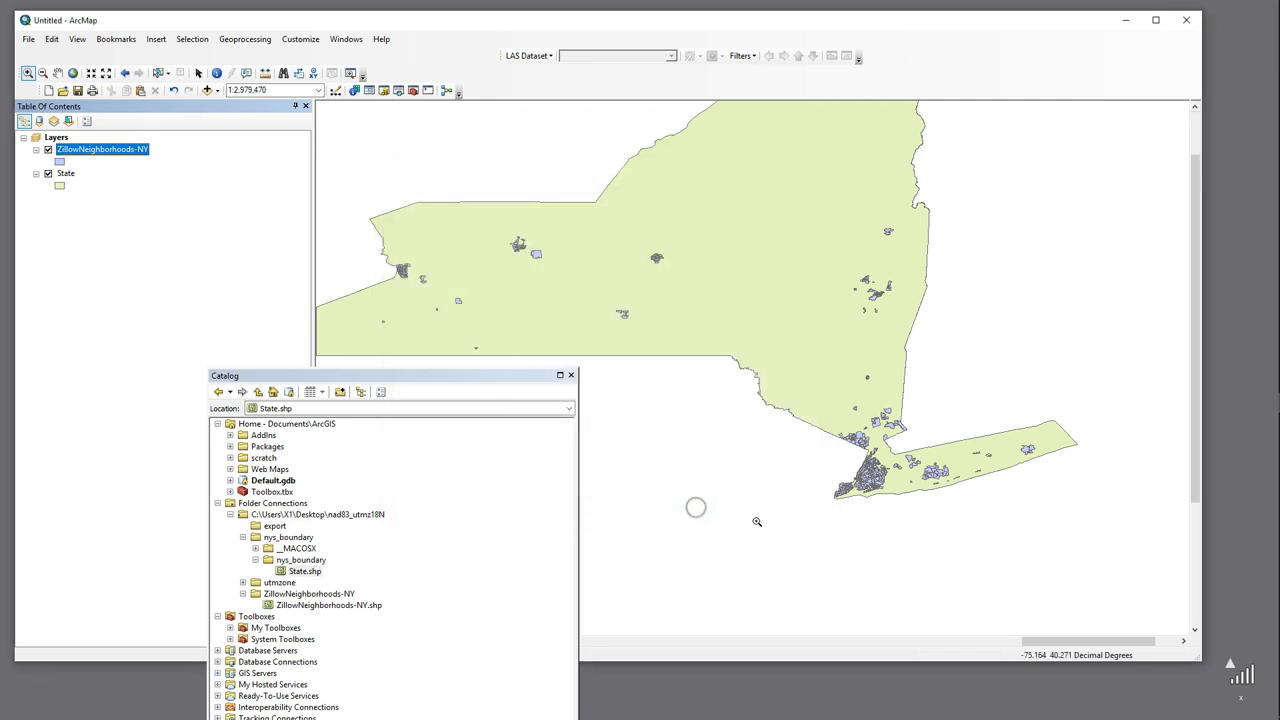
Check the State layer's projected coordinate system, its NAD 1983 datum part and its UTM zone in the layer's source properties.
right_click(66, 174)
left_click(140, 450)
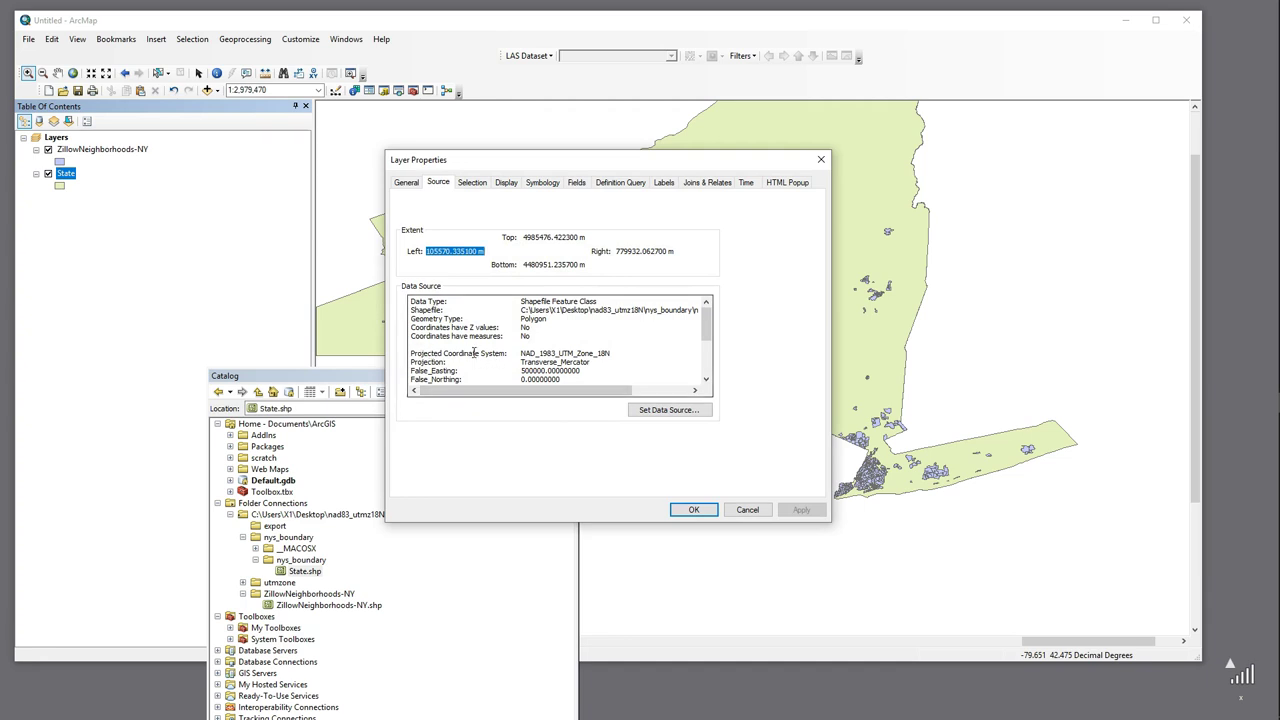
left_click_drag(506, 354, 407, 354)
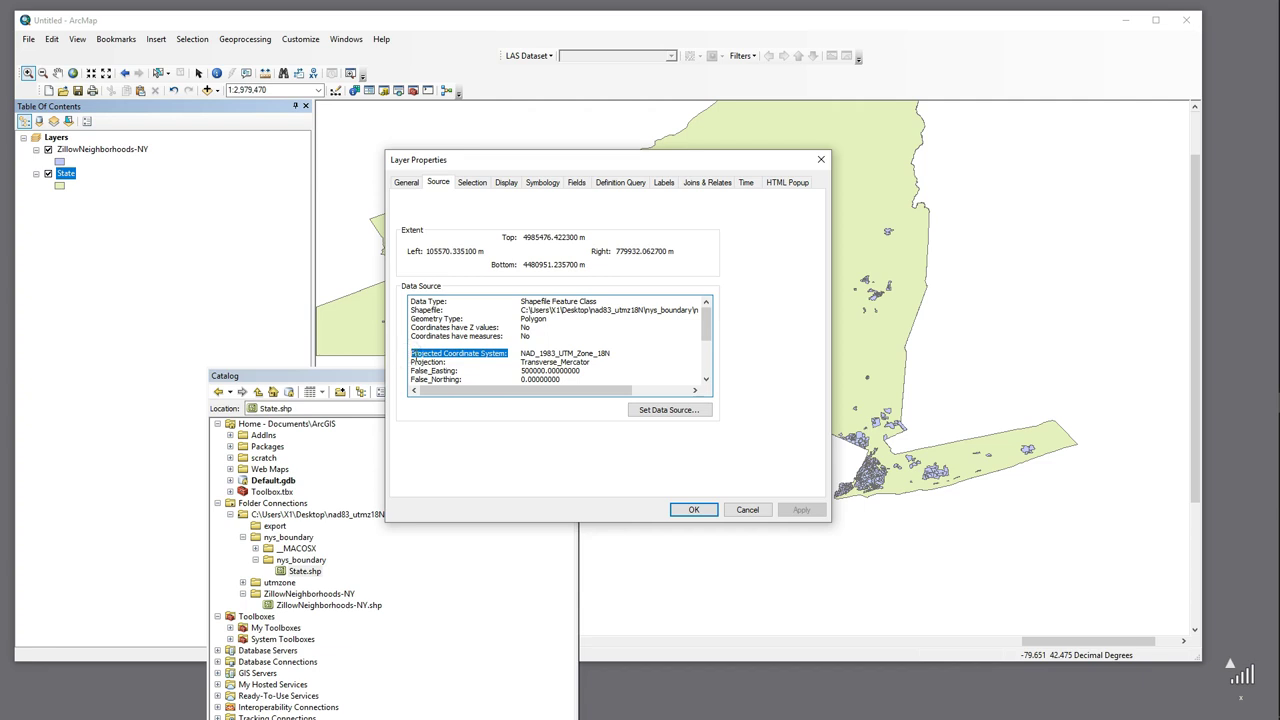
left_click(522, 354)
left_click_drag(527, 353, 555, 353)
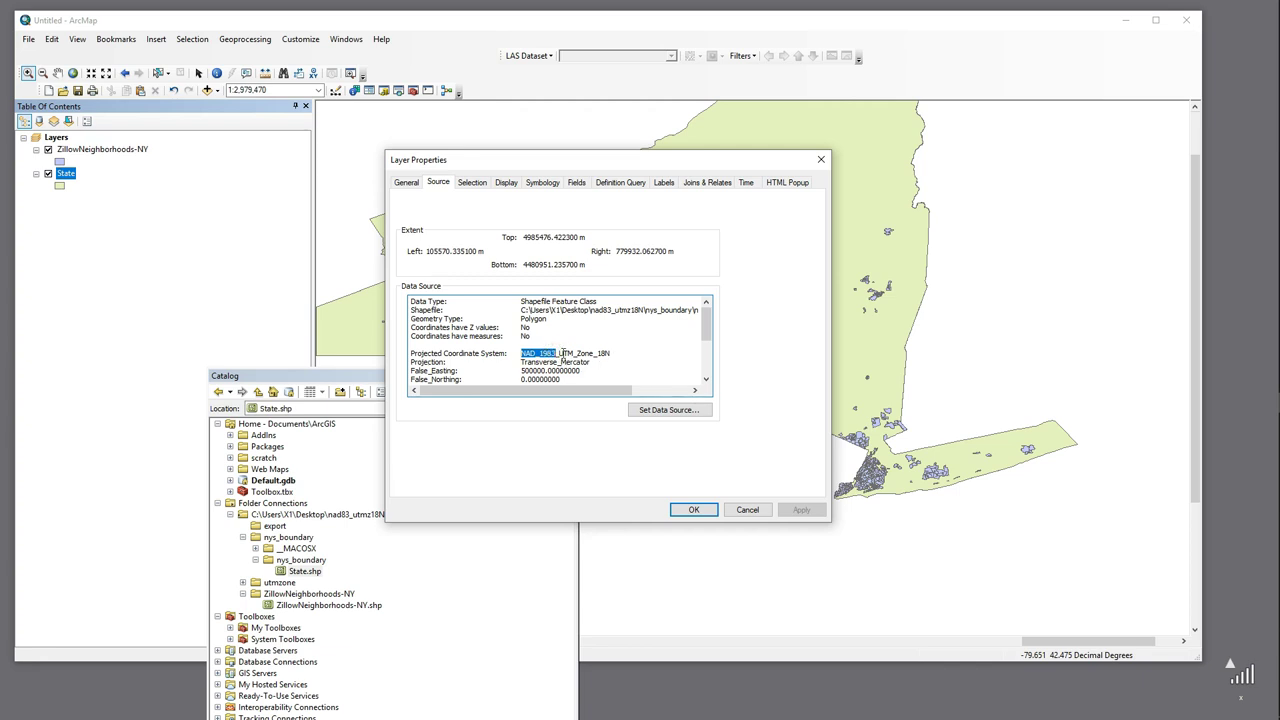
left_click_drag(559, 353, 610, 352)
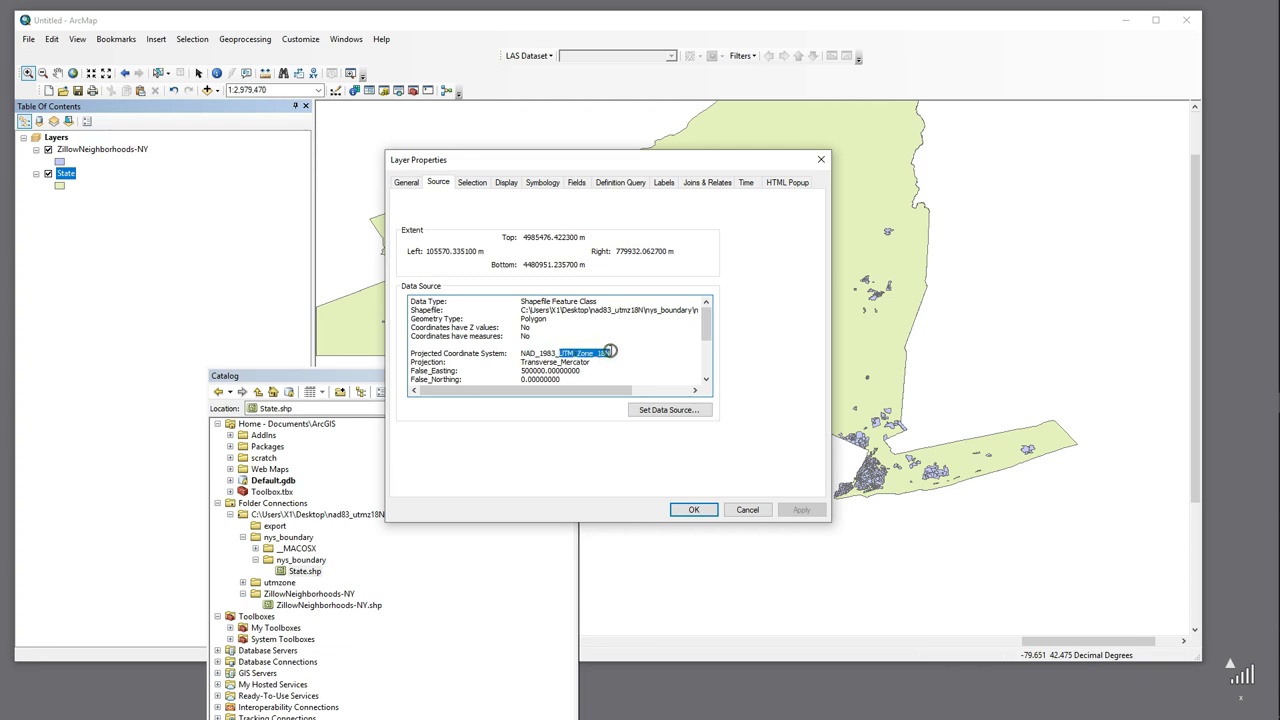
scroll(505, 361, "down", 1)
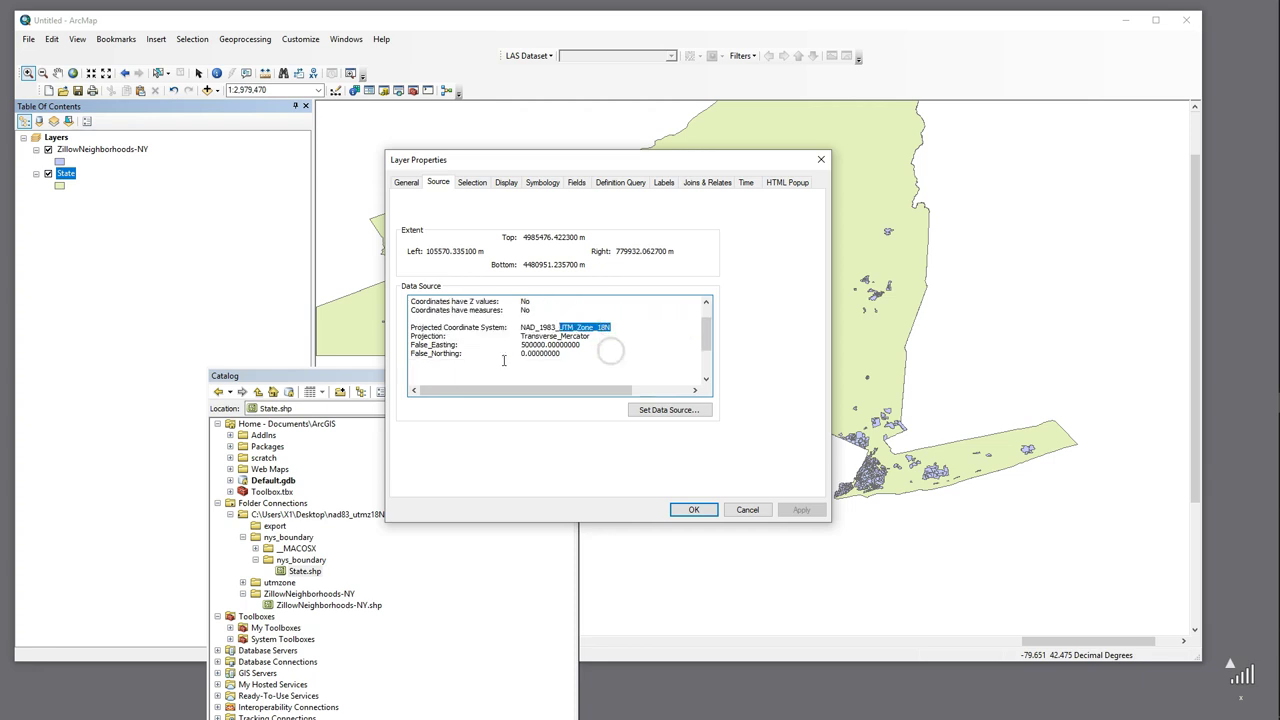
Examine the State layer's projection, linear unit and central meridian in its source properties, then close them without changes.
left_click_drag(520, 337, 590, 338)
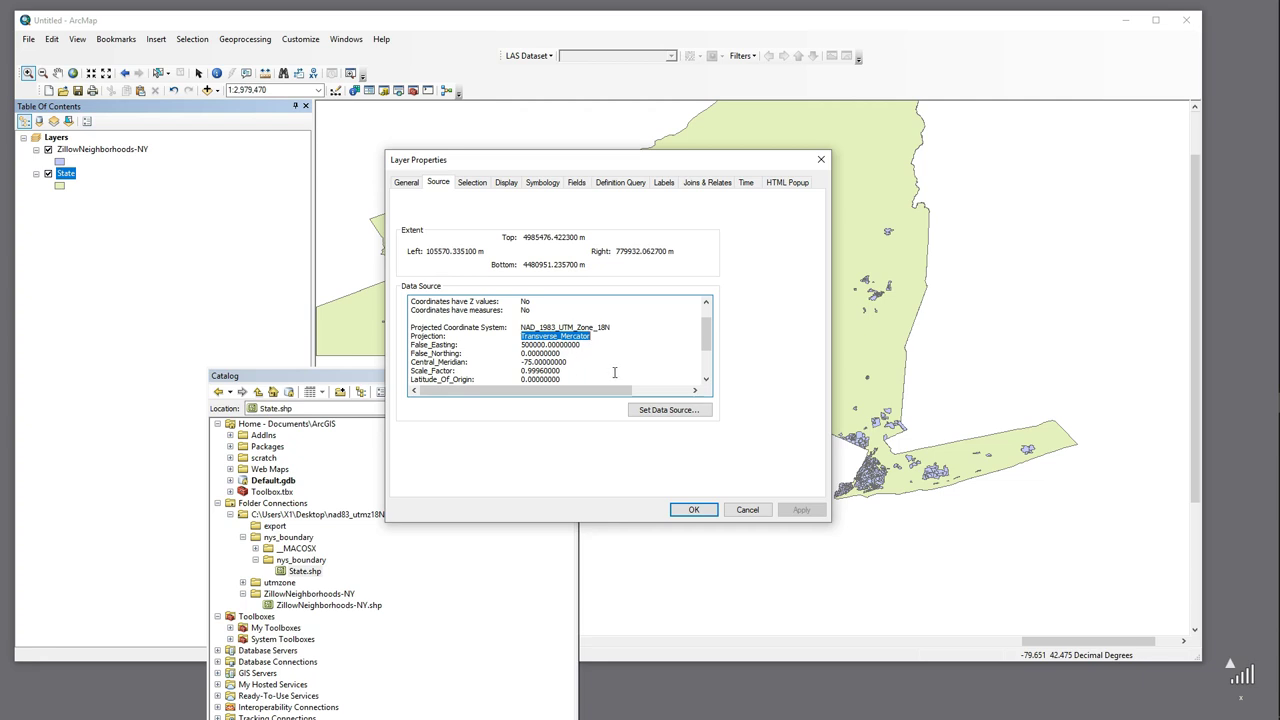
scroll(614, 374, "down", 1)
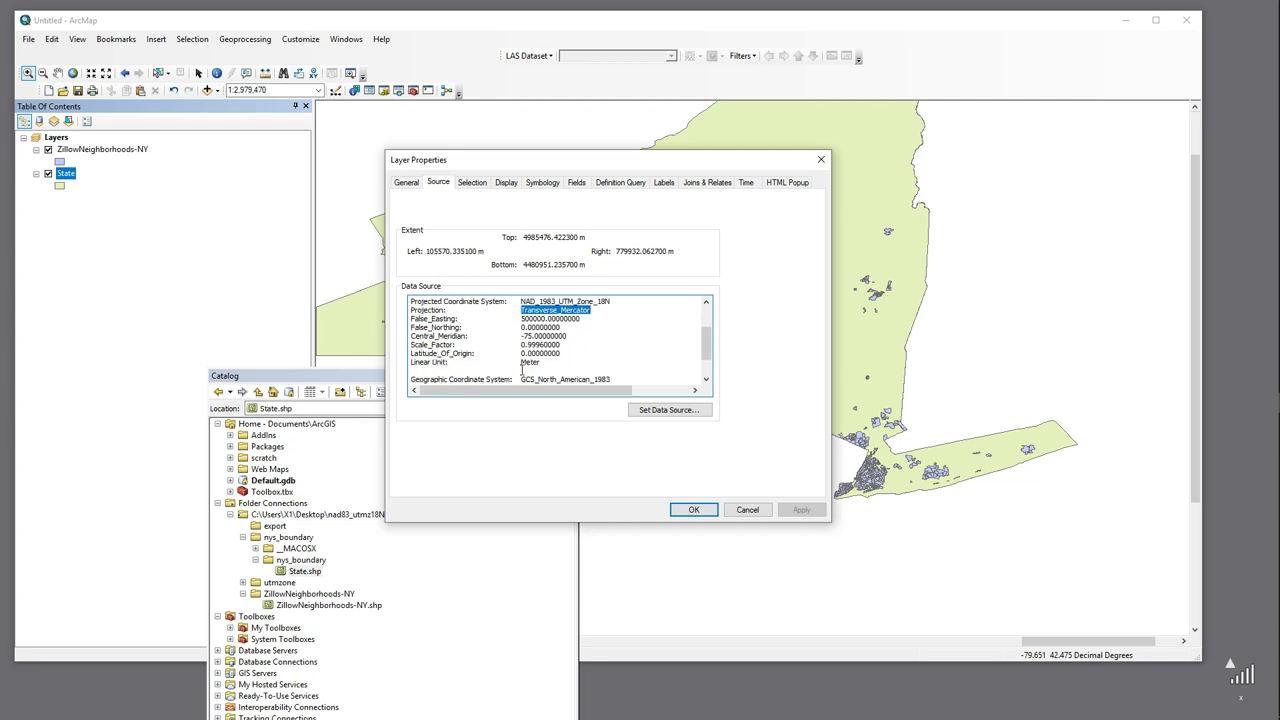
double_click(528, 362)
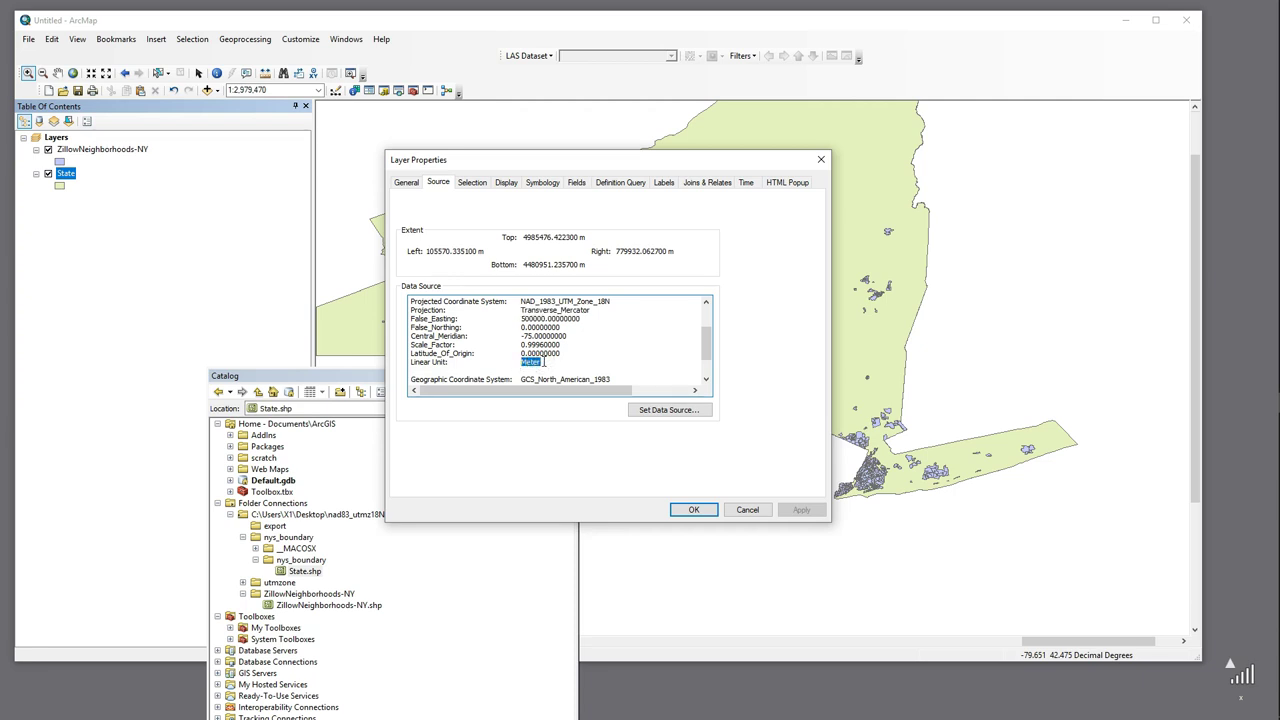
left_click(519, 338)
left_click_drag(519, 338, 566, 337)
left_click_drag(630, 161, 322, 202)
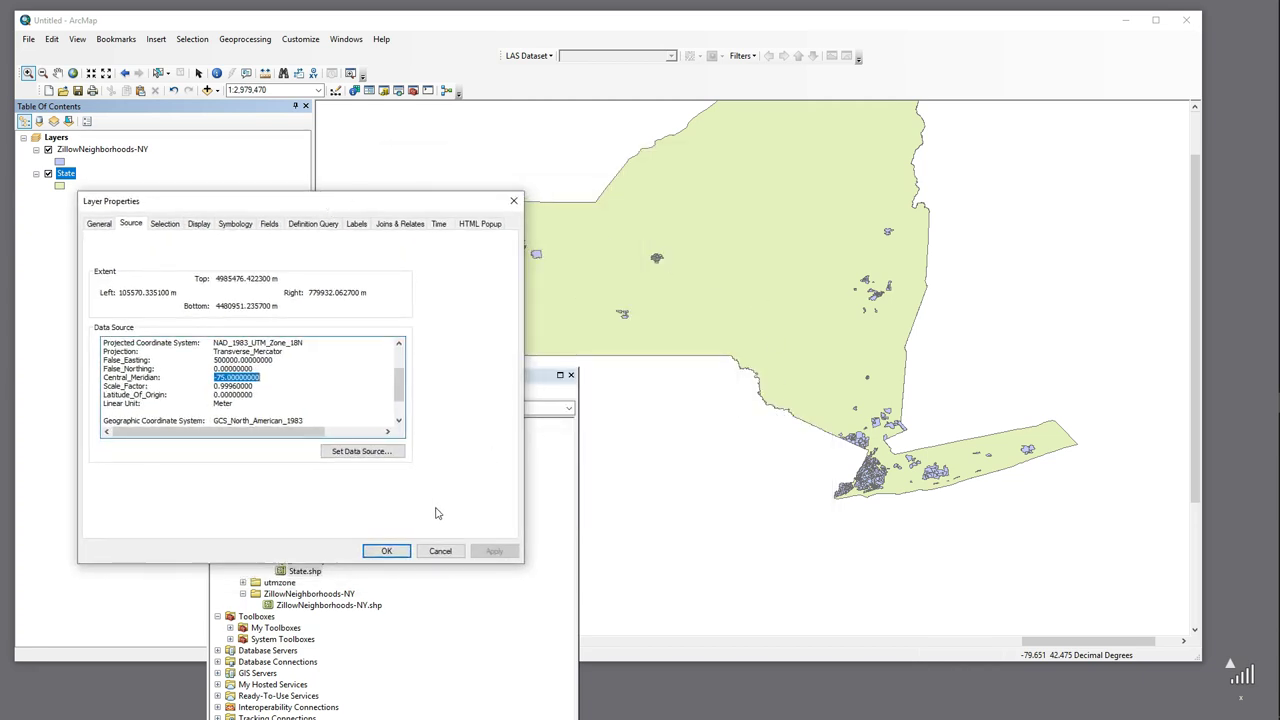
left_click(440, 551)
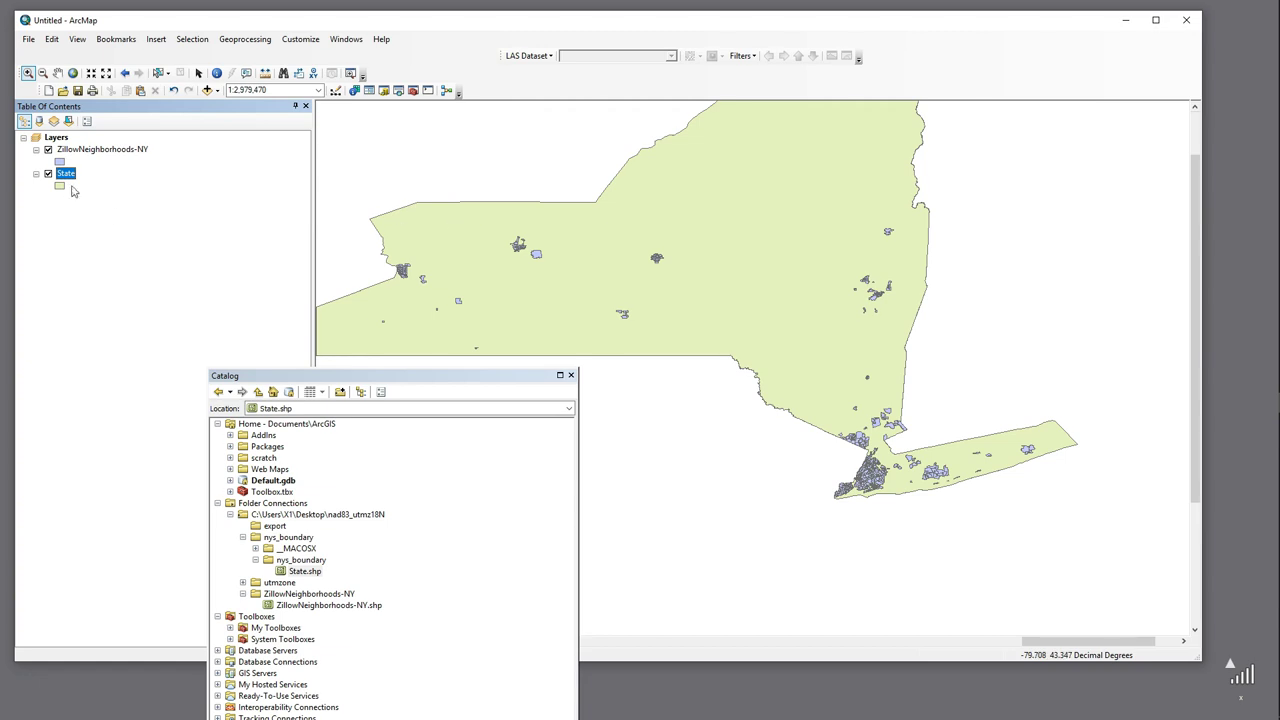
Add utmzone.shp from the utmzone folder to the Layers data frame and dismiss the geographic coordinate systems warning.
left_click(55, 138)
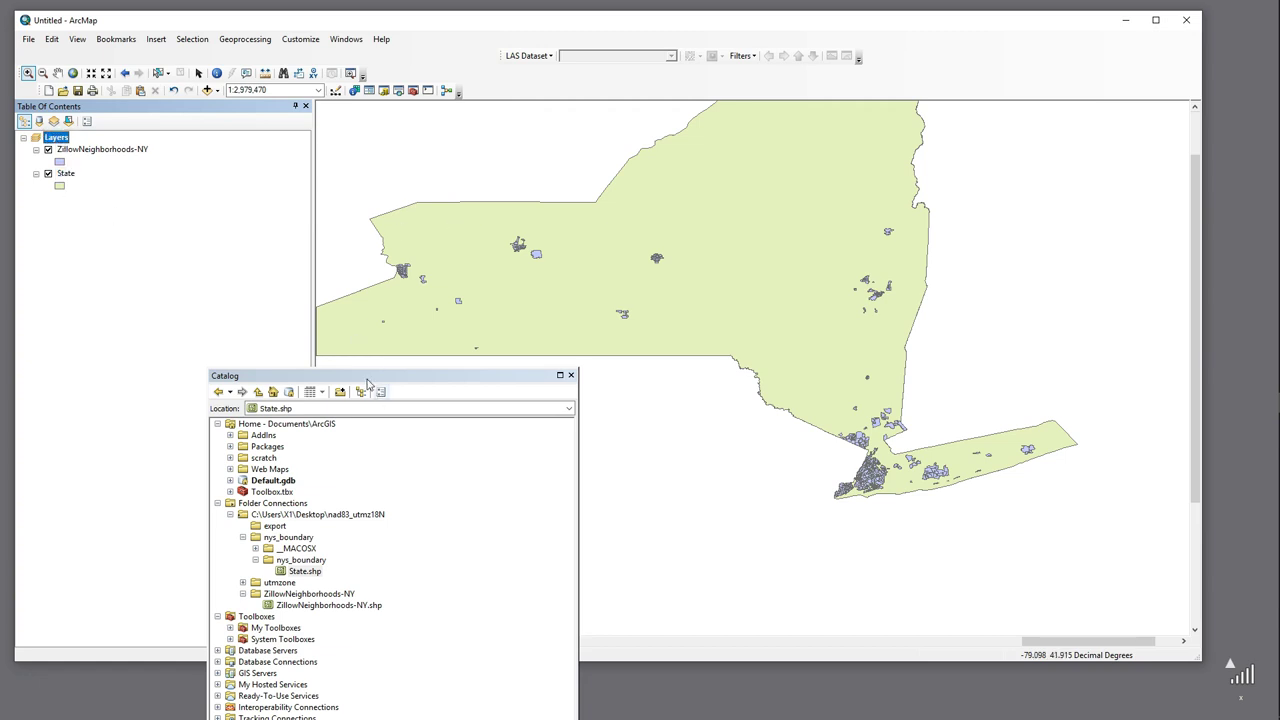
right_click(56, 139)
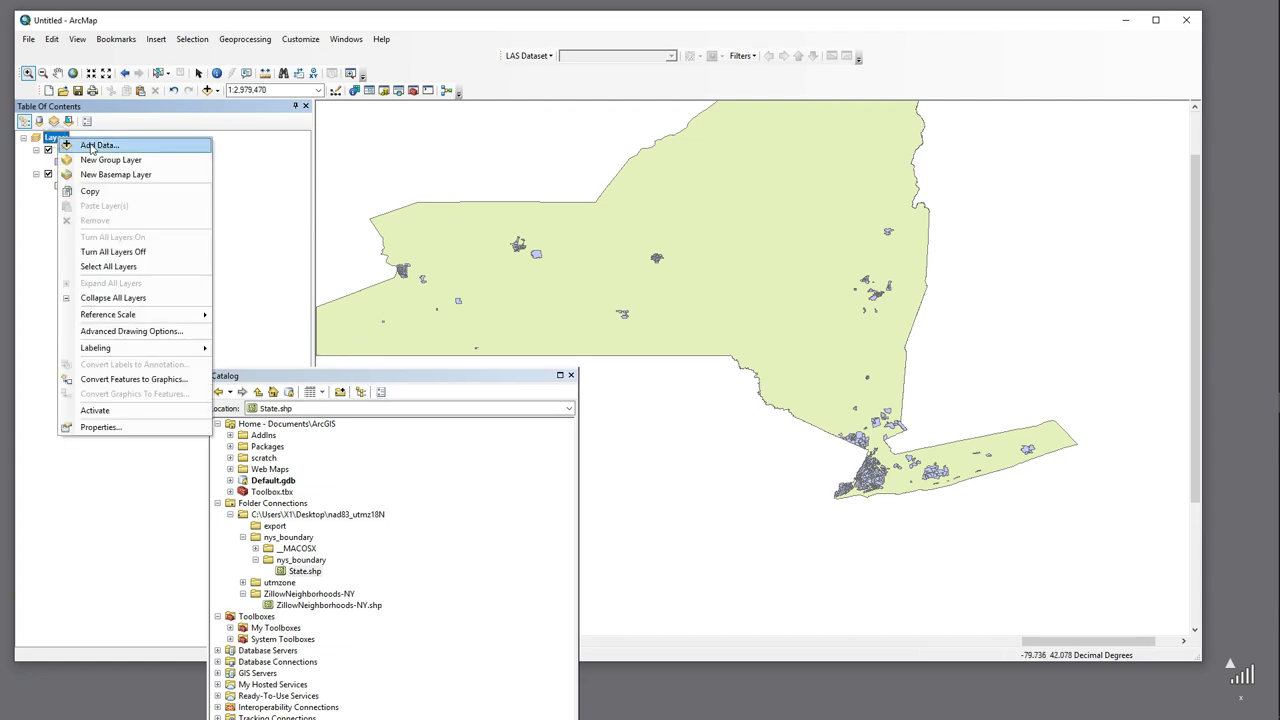
left_click(87, 147)
left_click(626, 256)
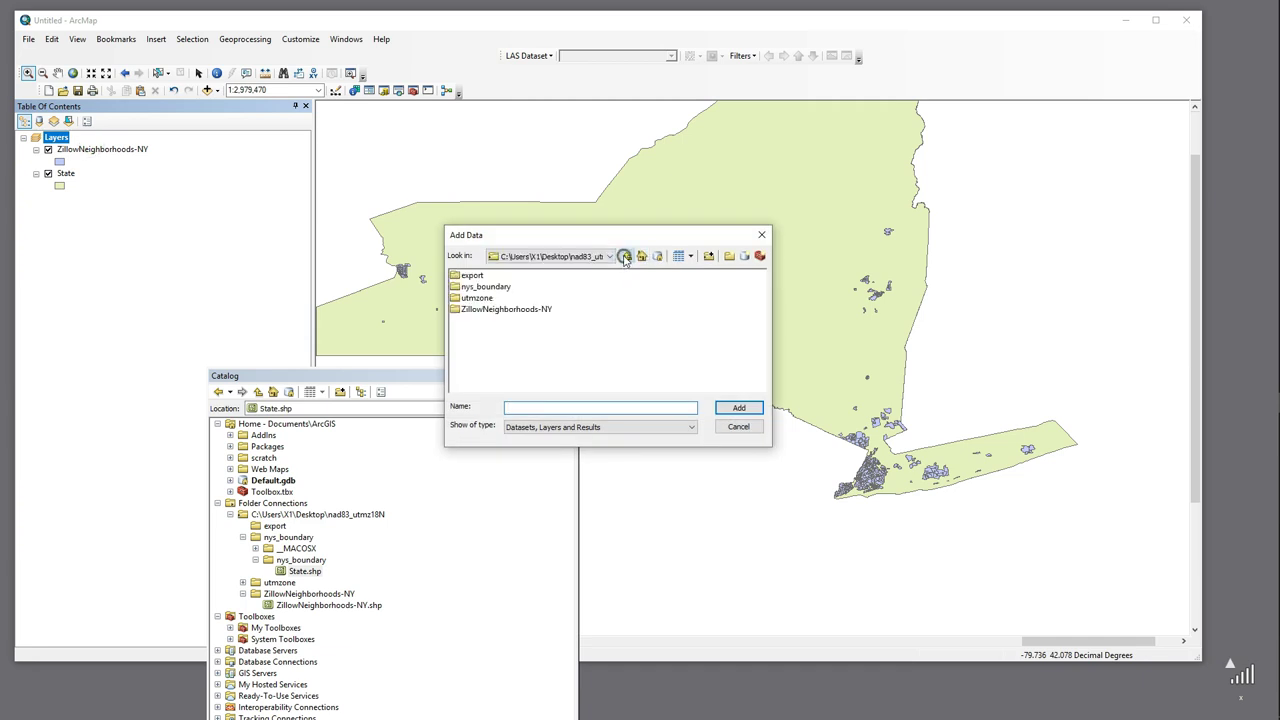
double_click(474, 298)
left_click(482, 275)
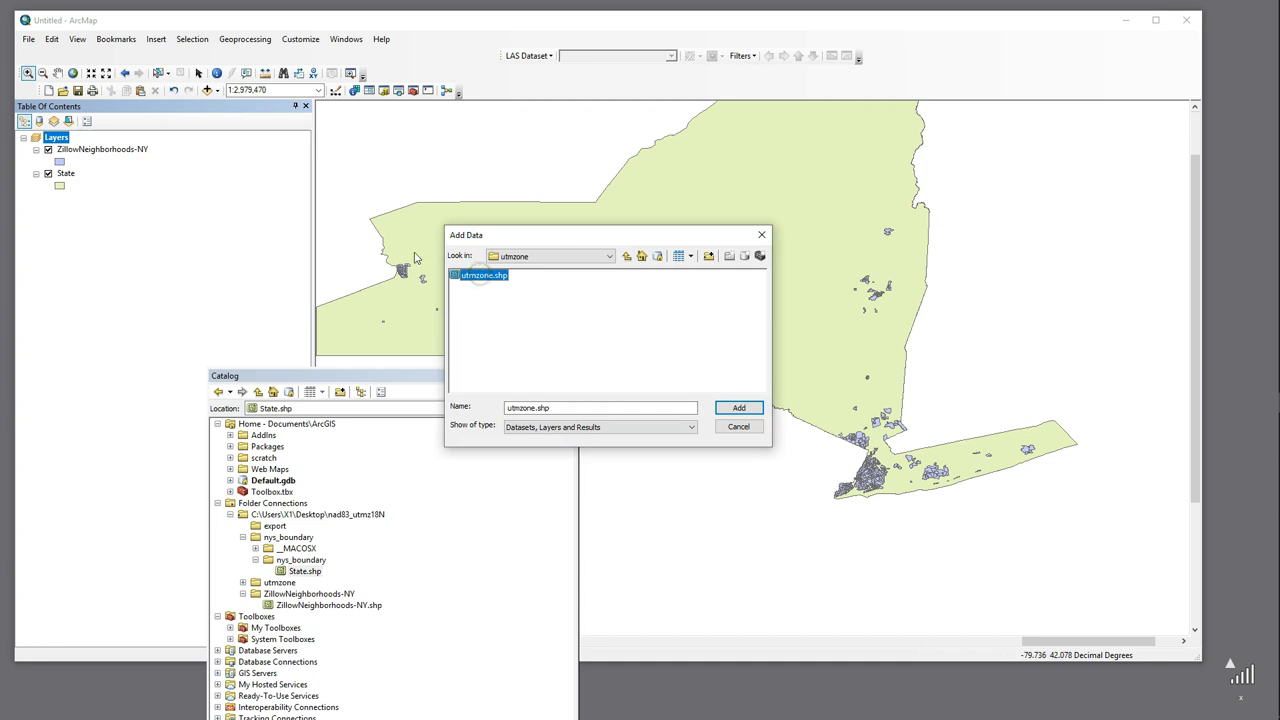
left_click(738, 409)
left_click_drag(575, 218, 411, 166)
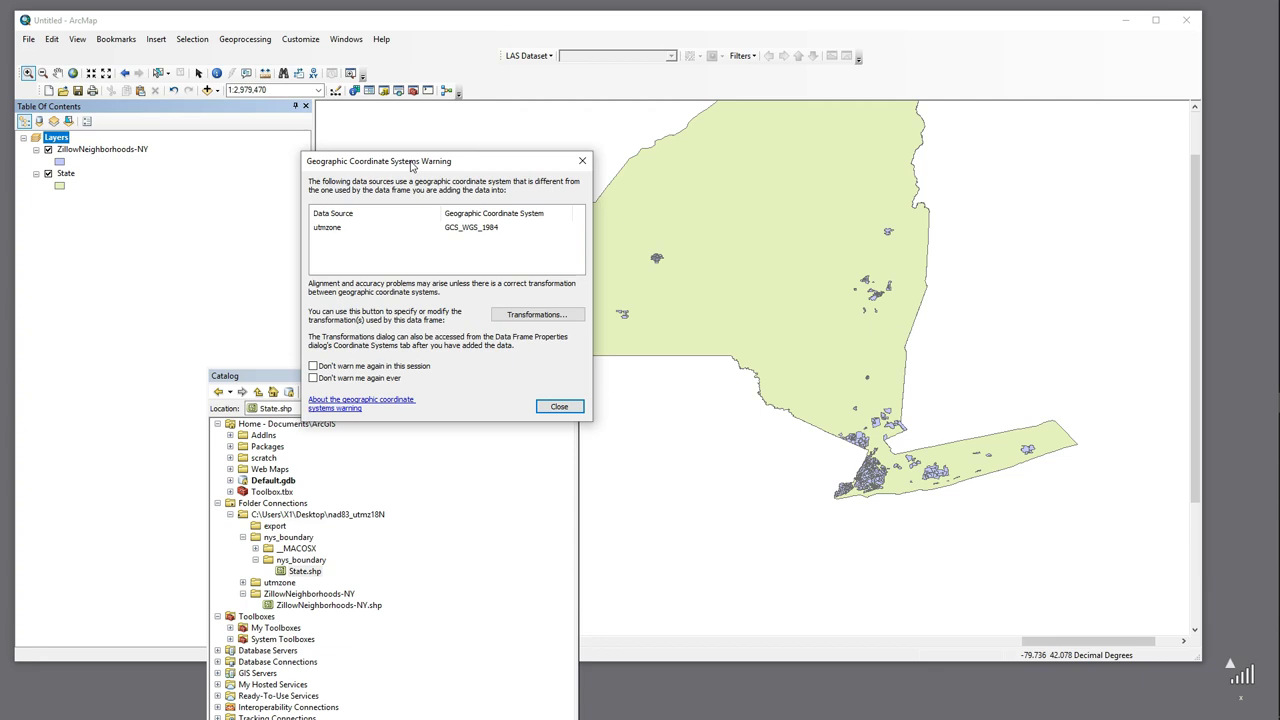
left_click(452, 228)
left_click(557, 407)
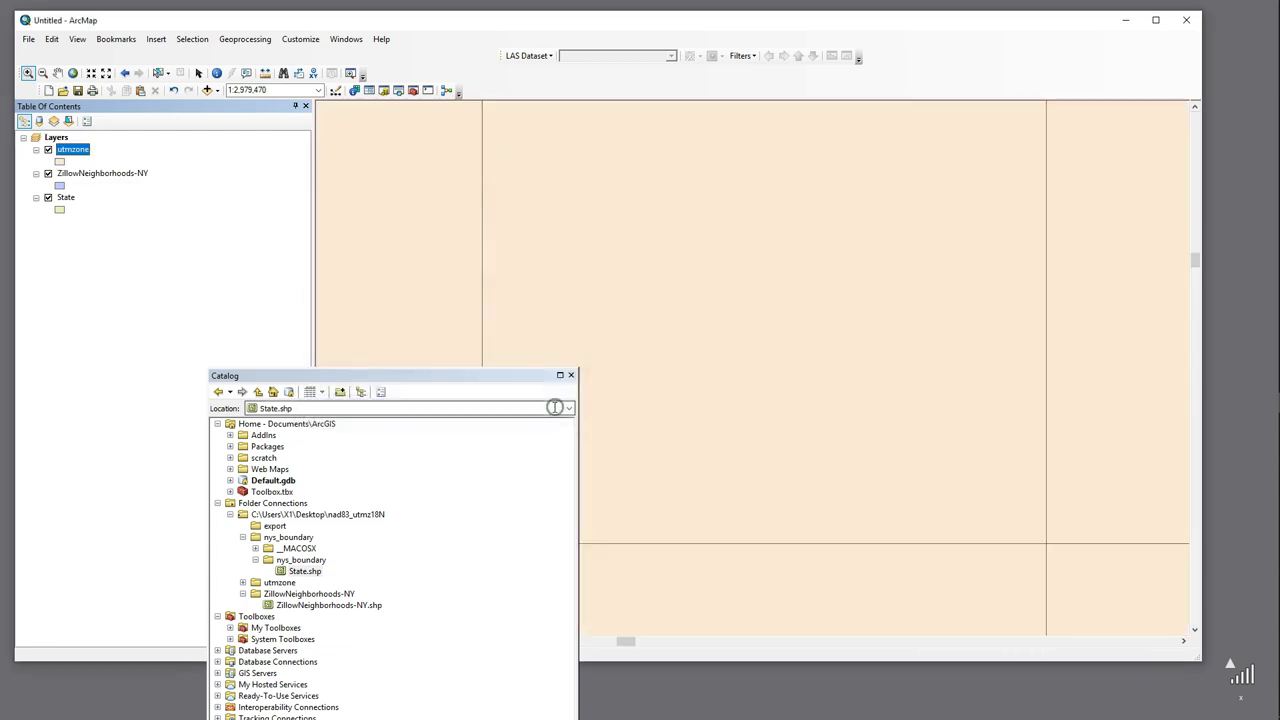
Zoom the map to the full extent of the utmzone layer and move the Catalog clear of its grid.
right_click(74, 153)
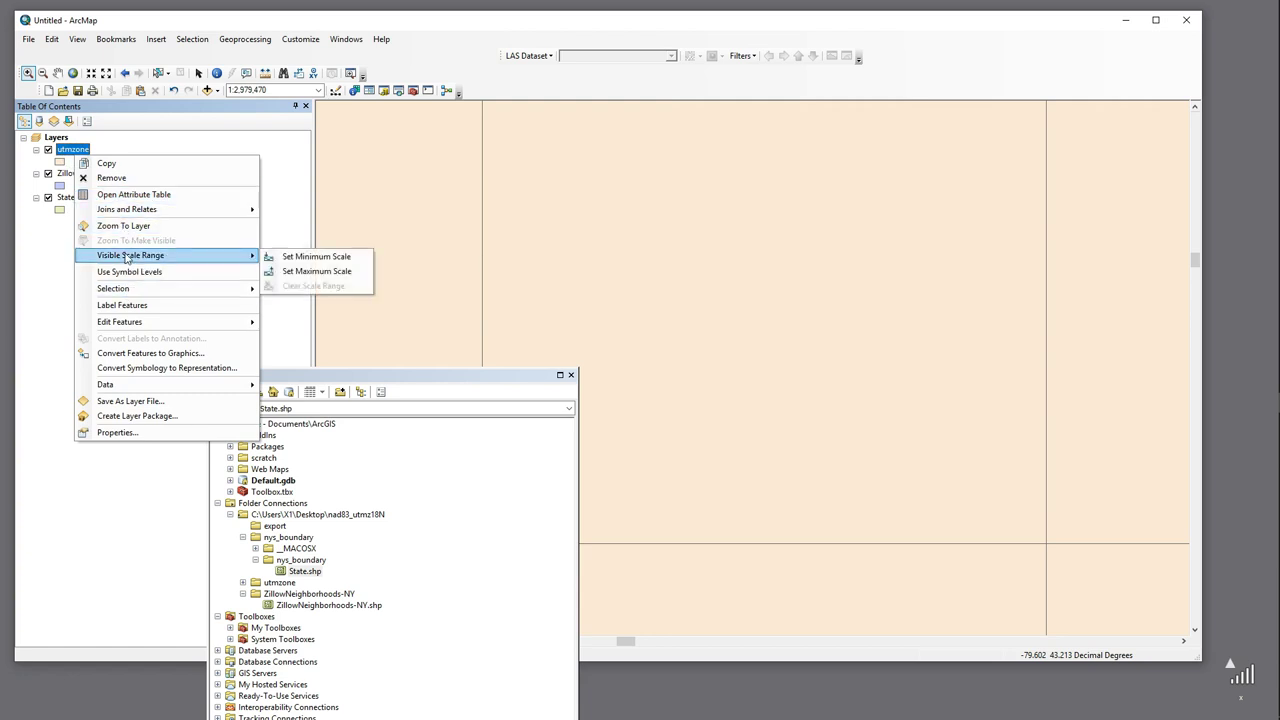
left_click(123, 226)
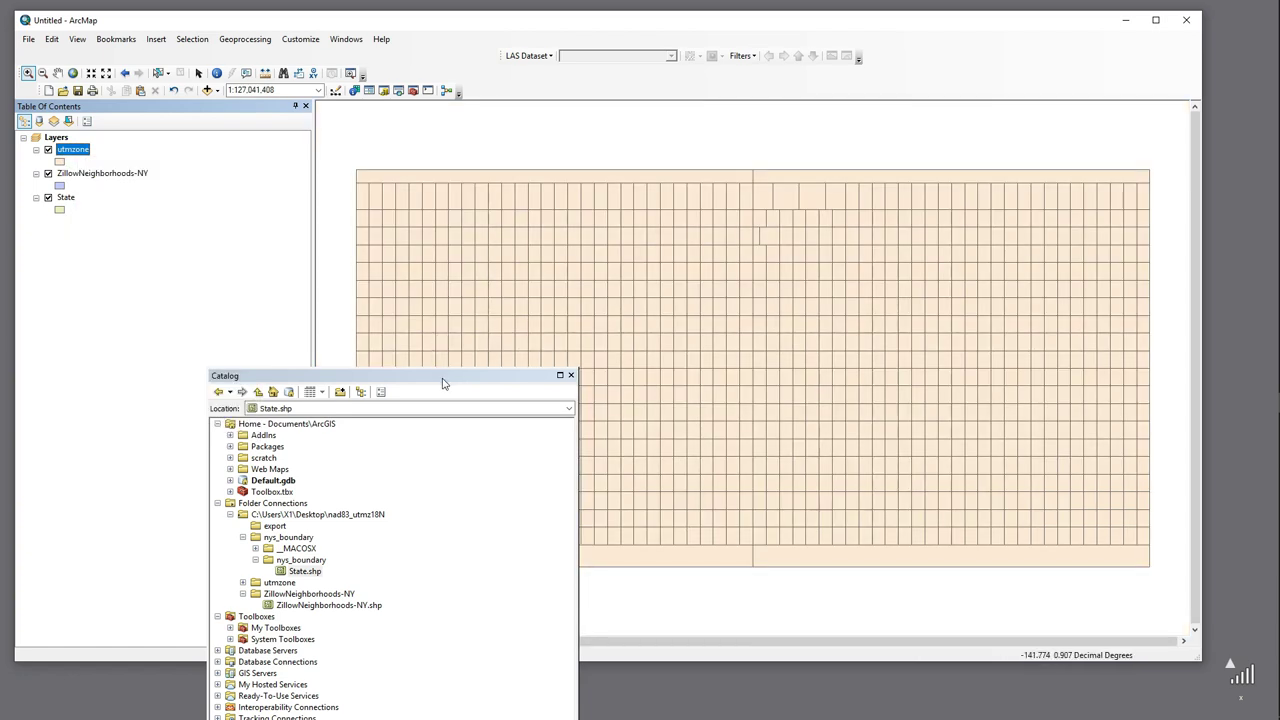
left_click_drag(442, 376, 221, 491)
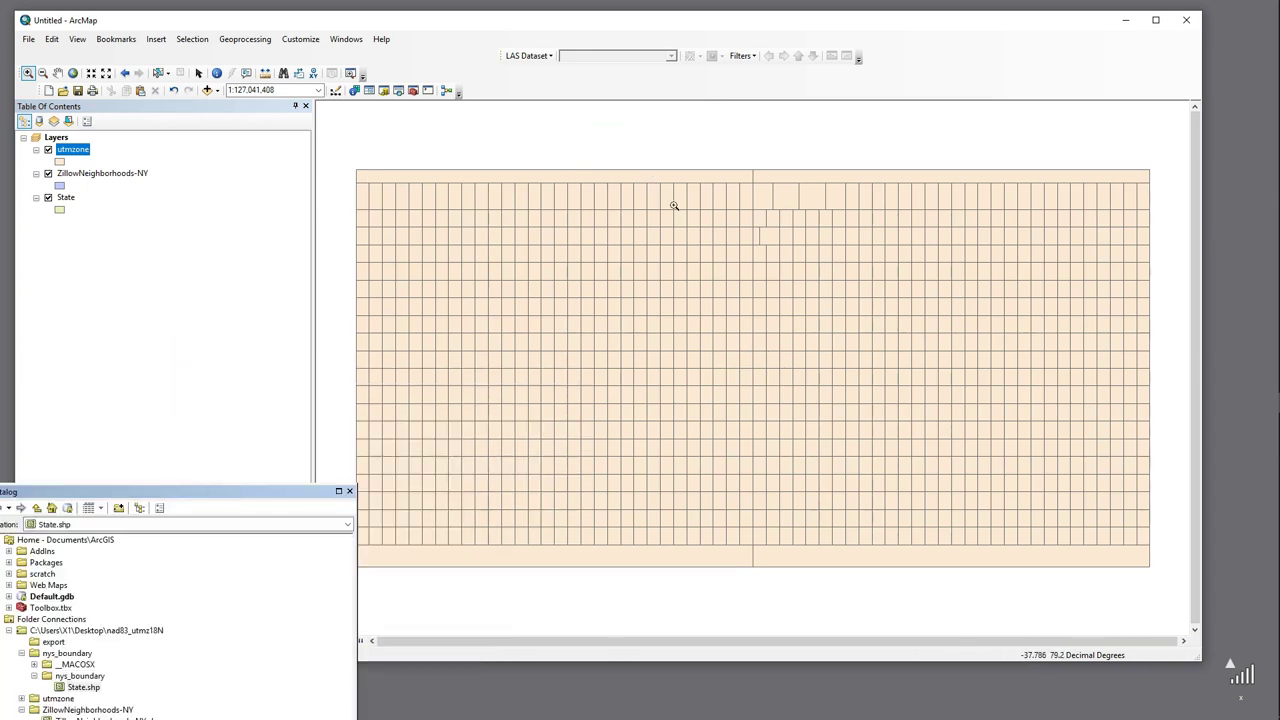
Turn on feature labels for the utmzone layer, using ZONE as the label field.
right_click(78, 148)
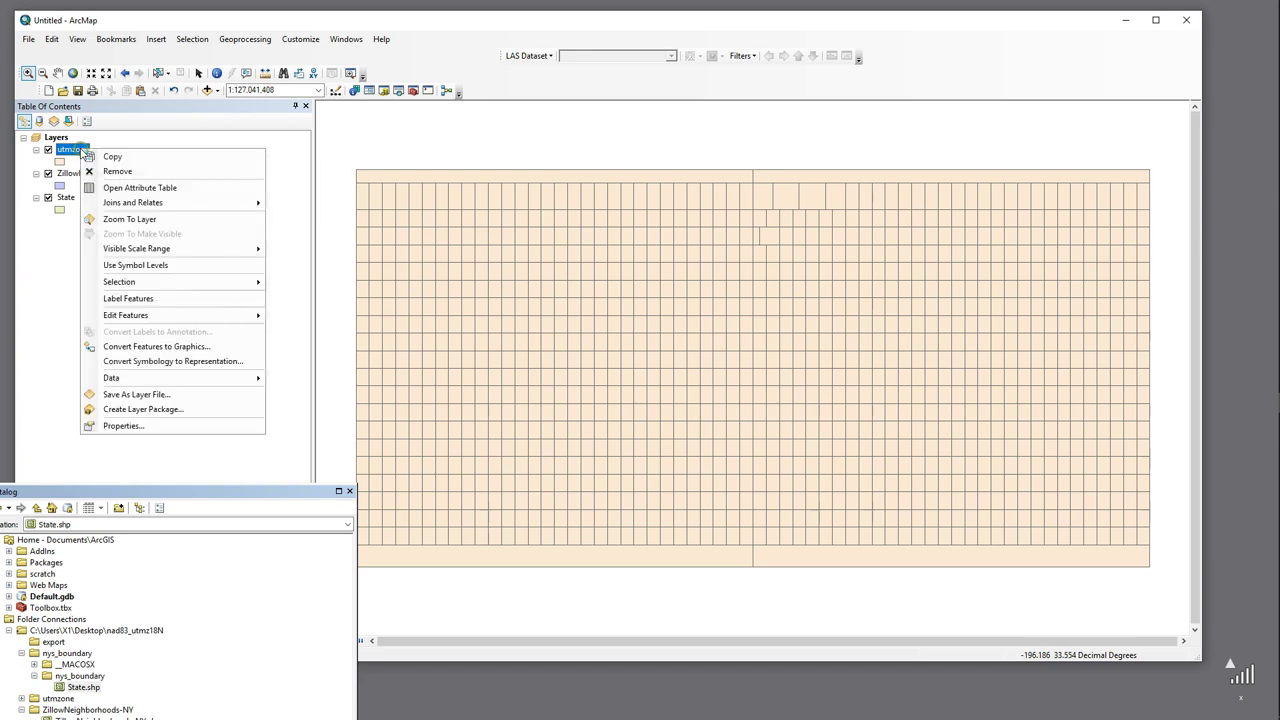
left_click(169, 424)
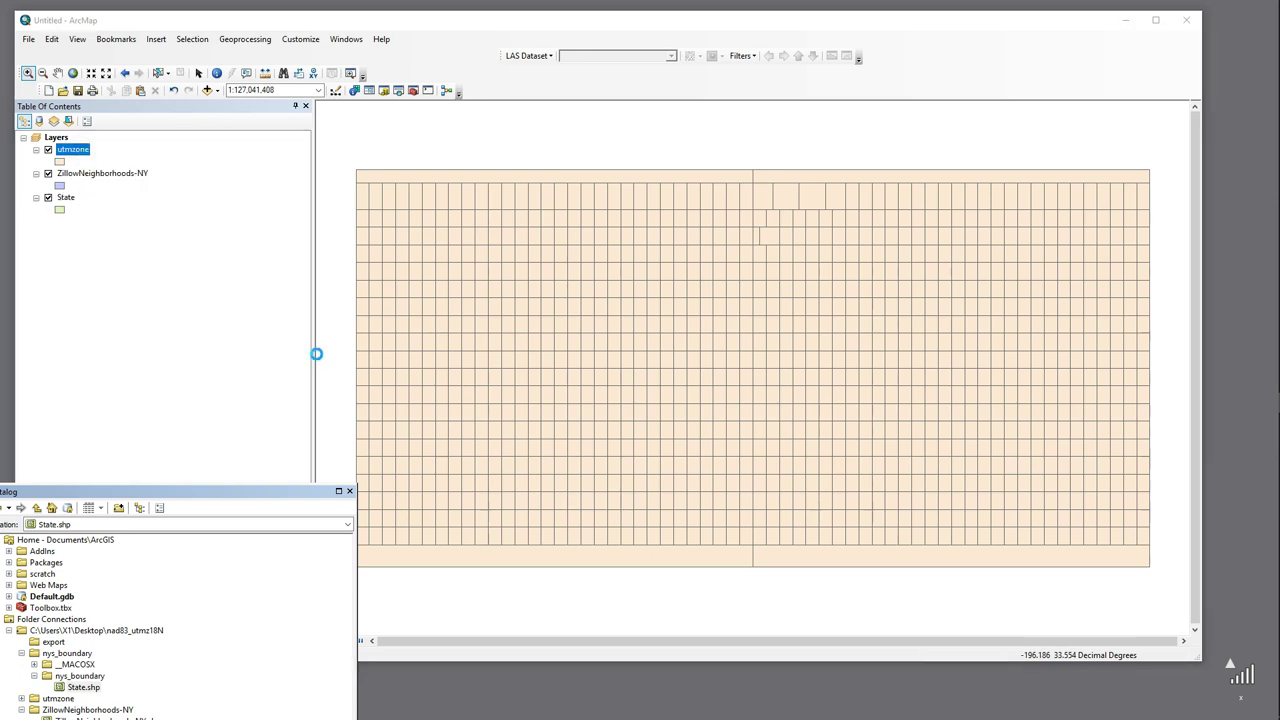
left_click(403, 199)
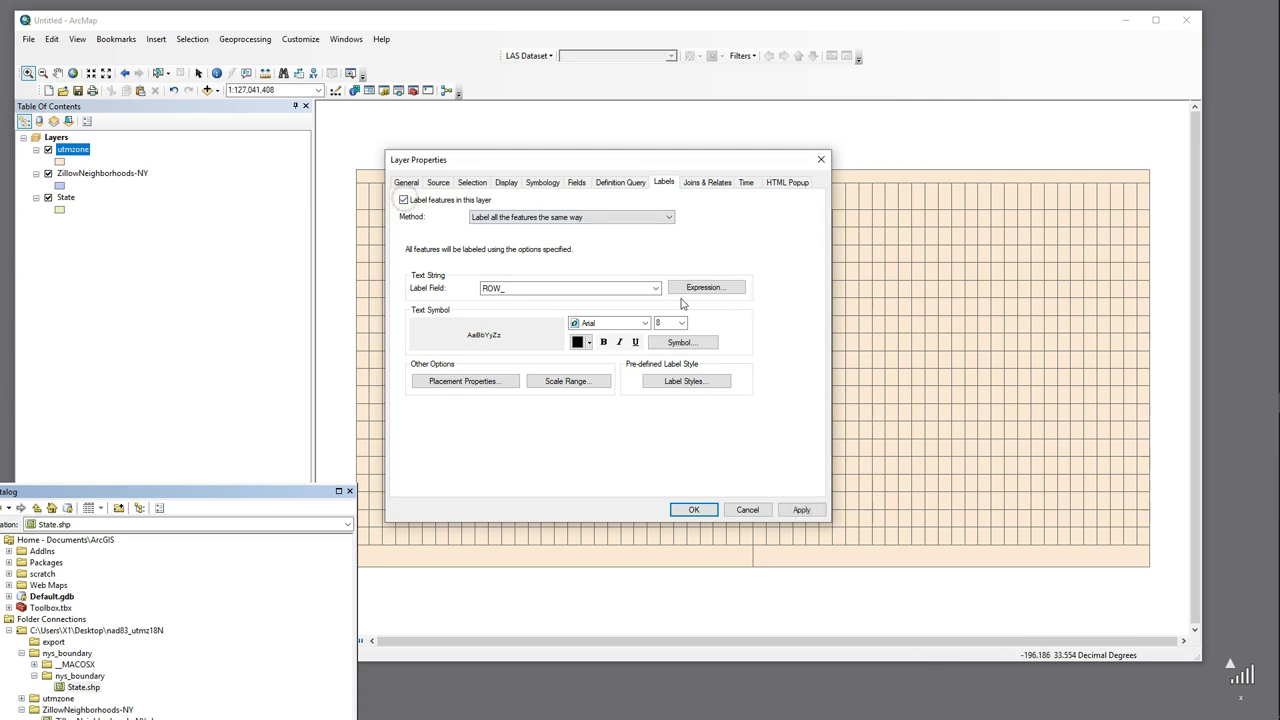
left_click(655, 288)
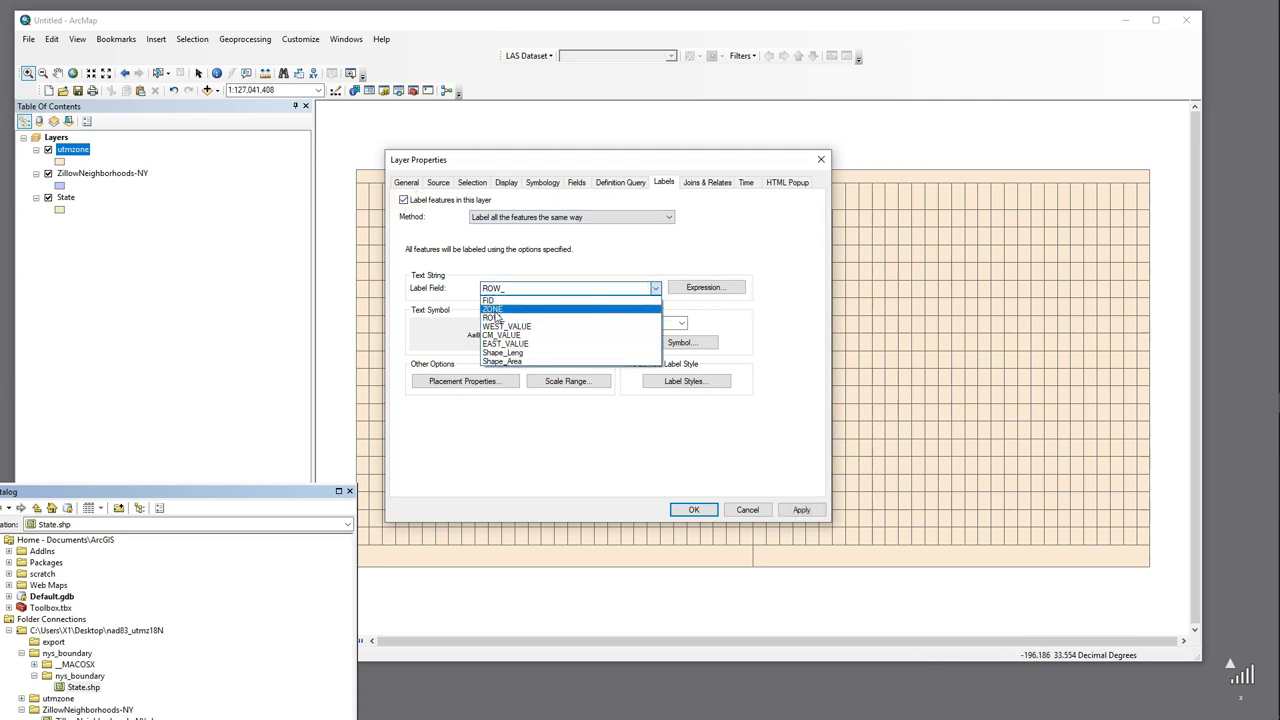
left_click(494, 310)
left_click(802, 510)
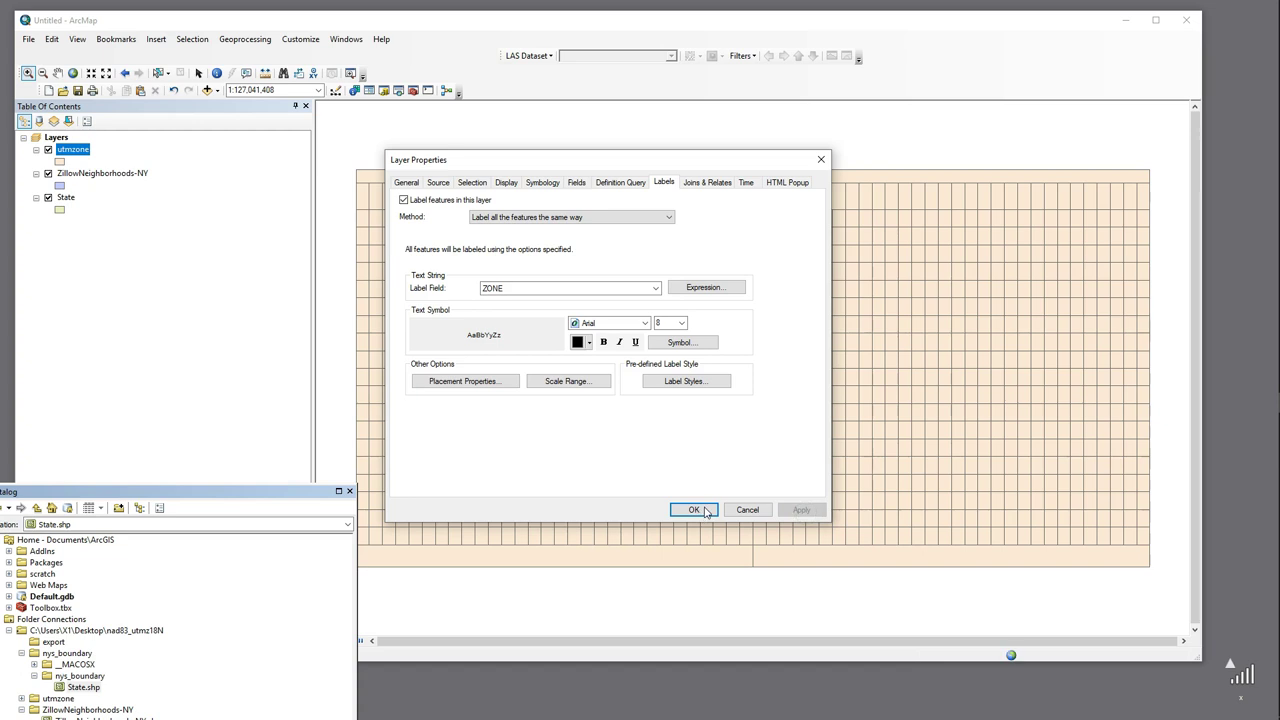
left_click(694, 510)
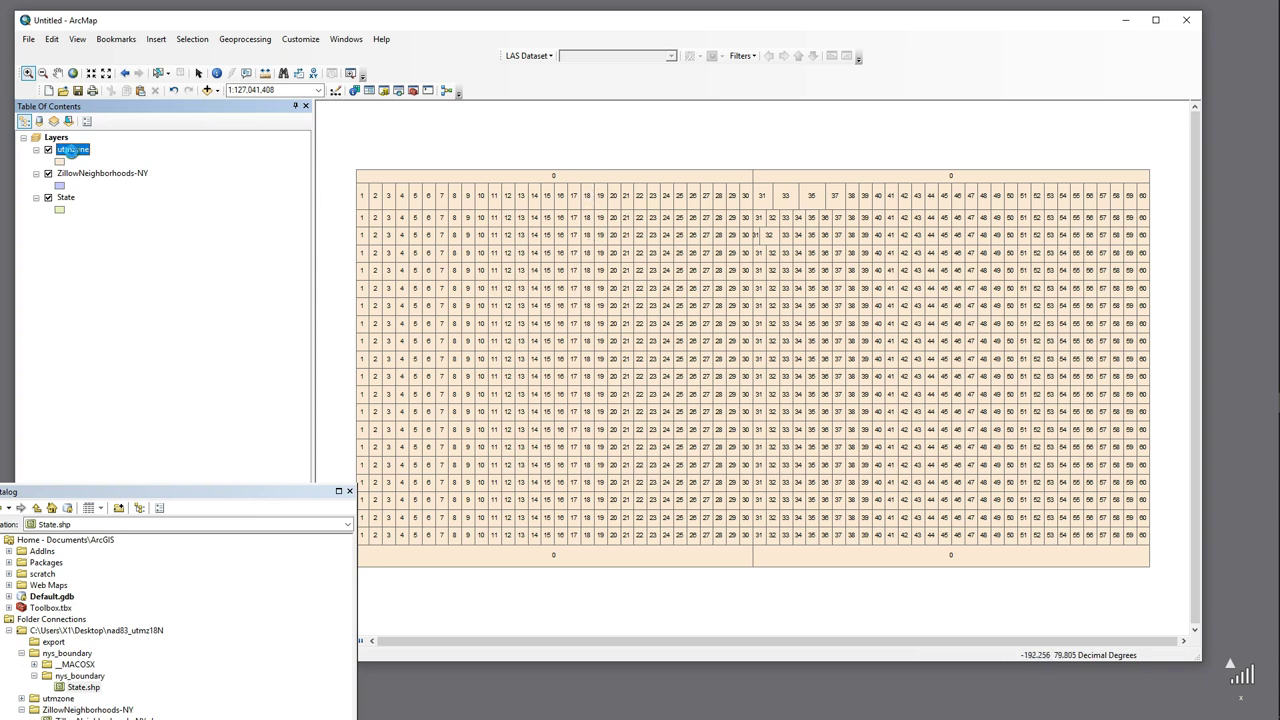
Place the utmzone layer beneath the State layer in the drawing order and zoom the map in around New York State.
left_click_drag(76, 178, 73, 205)
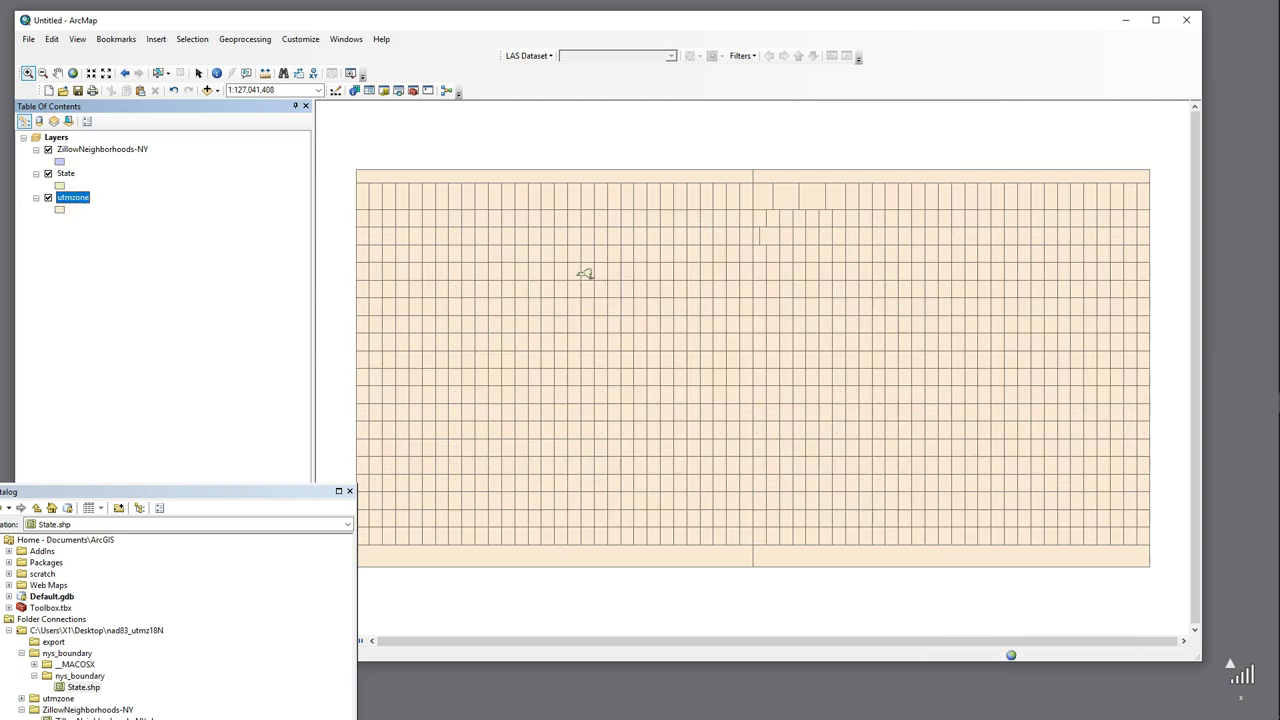
left_click_drag(556, 253, 617, 290)
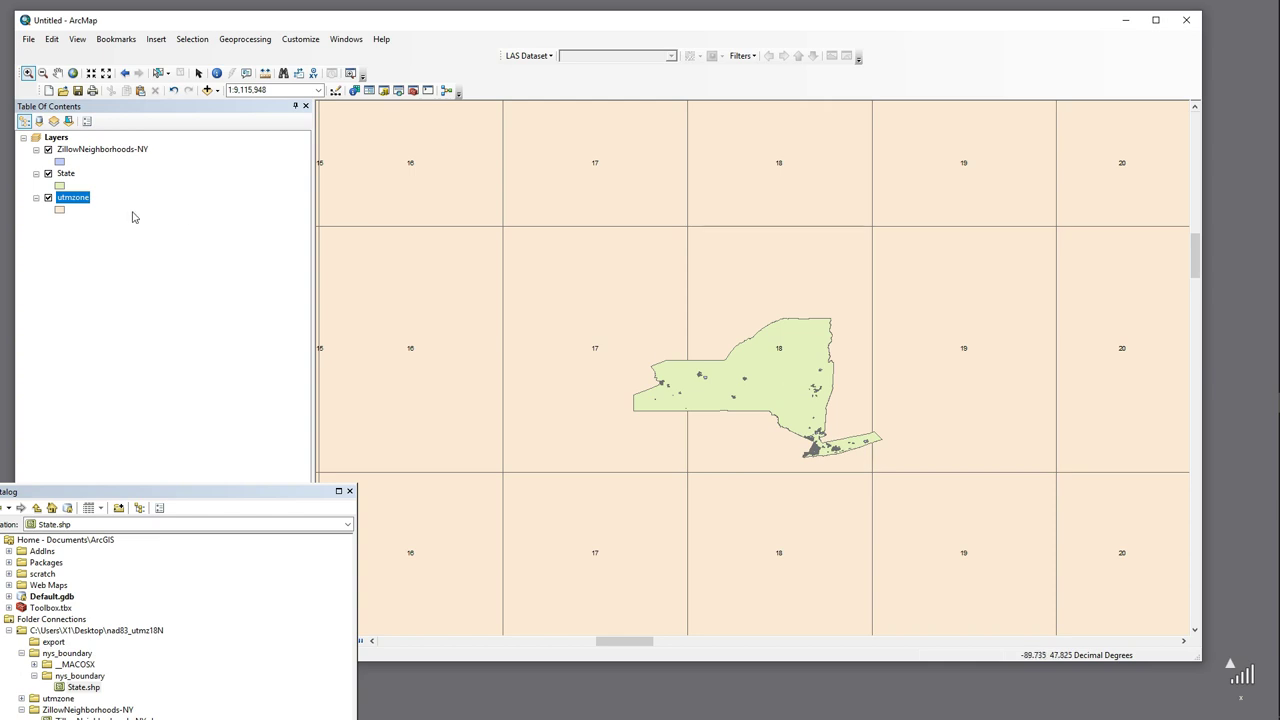
Examine the geographic coordinate system in the utmzone layer's source properties, then close them without changes.
right_click(74, 203)
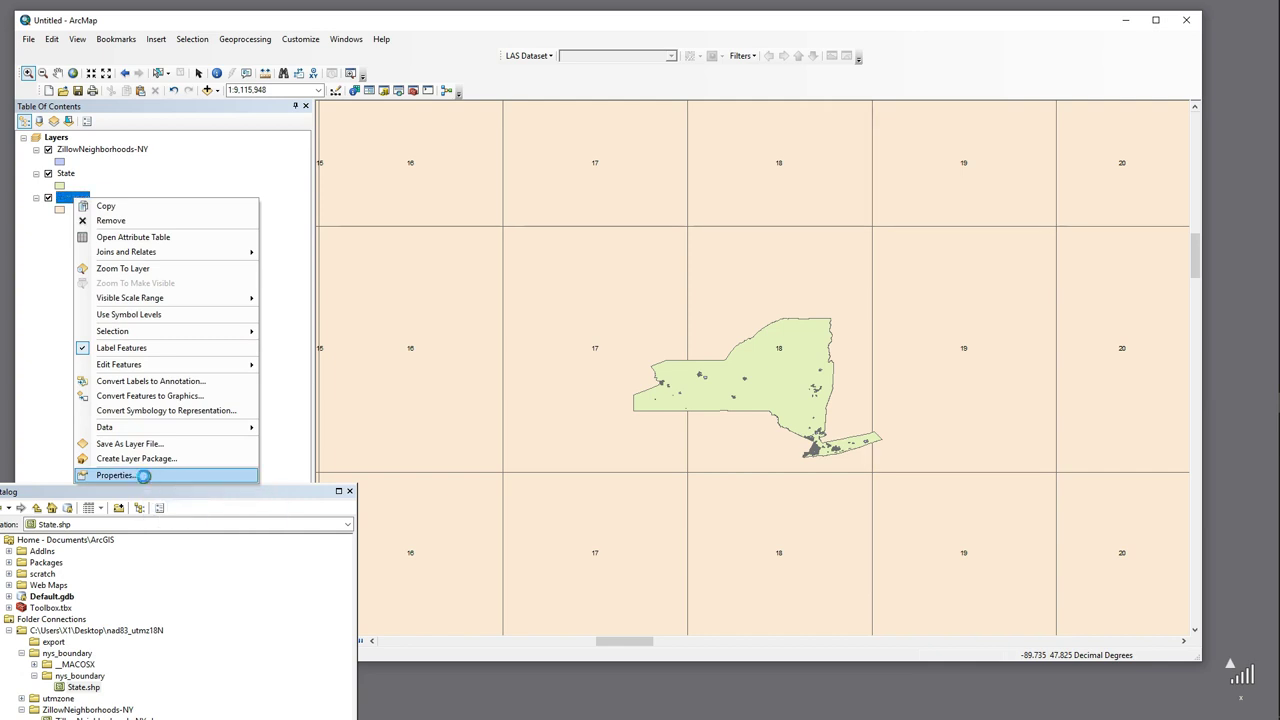
left_click(143, 476)
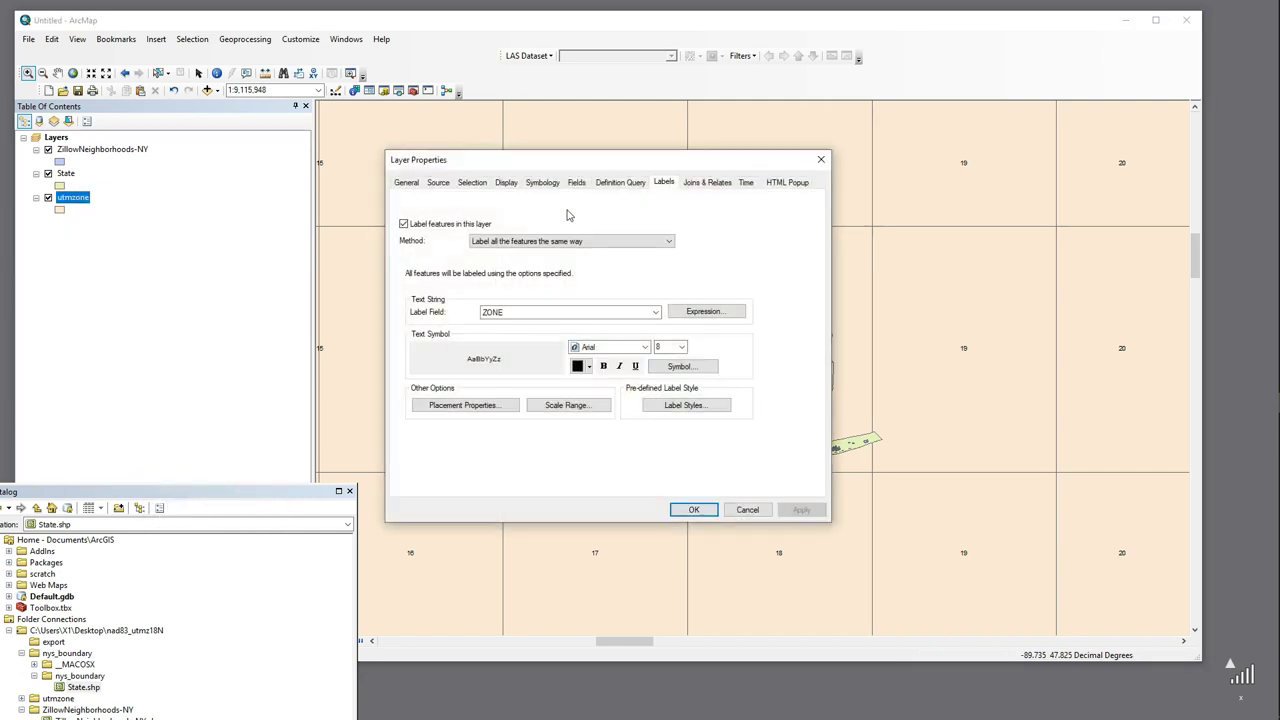
left_click(440, 184)
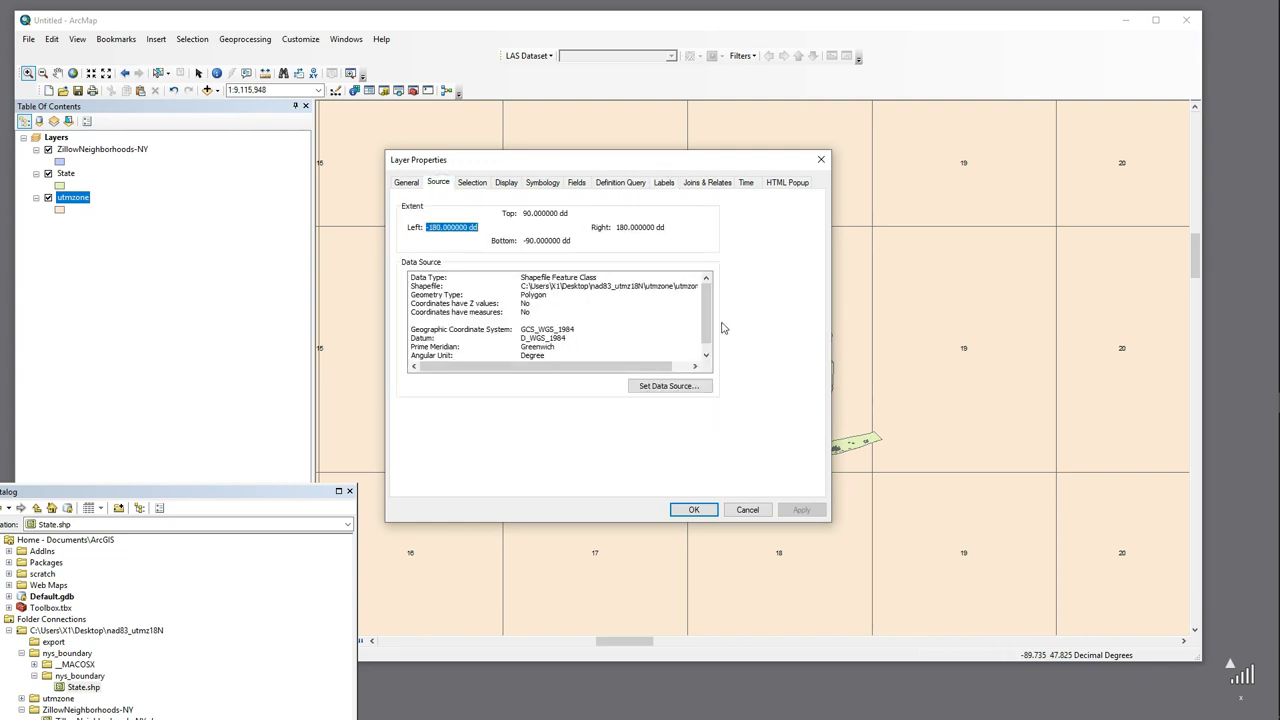
left_click_drag(708, 326, 707, 337)
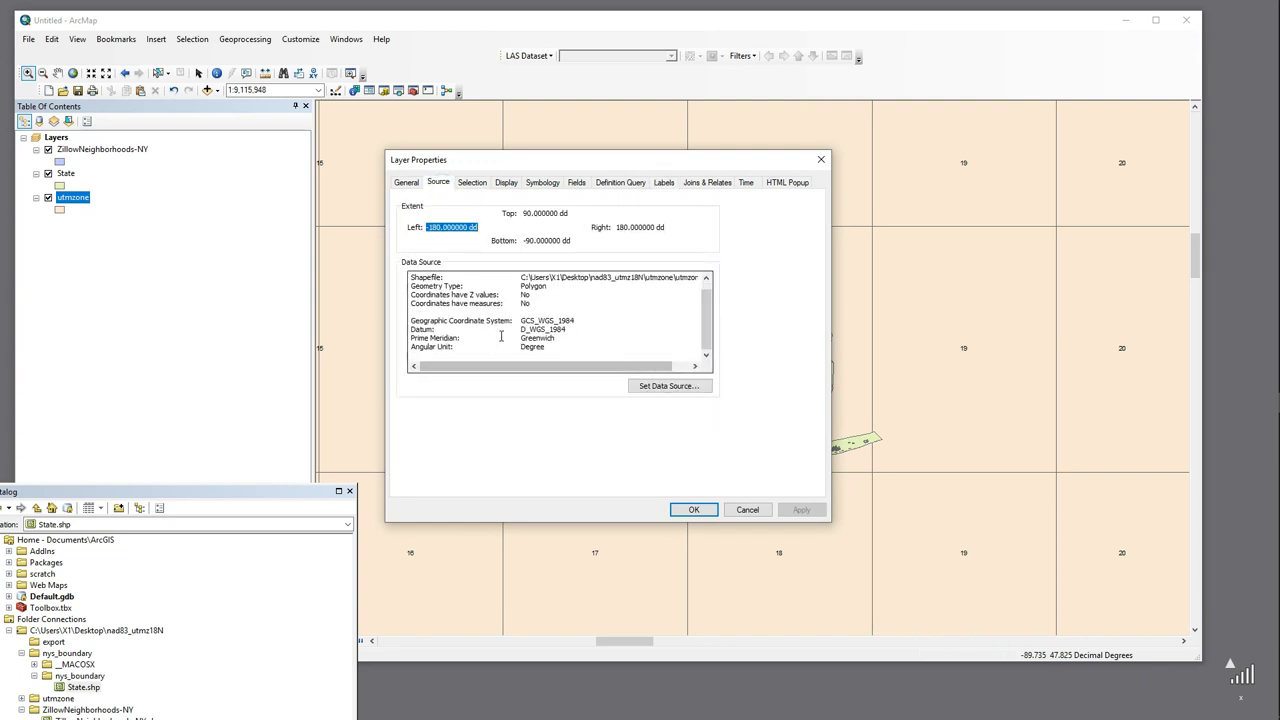
left_click(520, 321)
left_click_drag(520, 321, 574, 320)
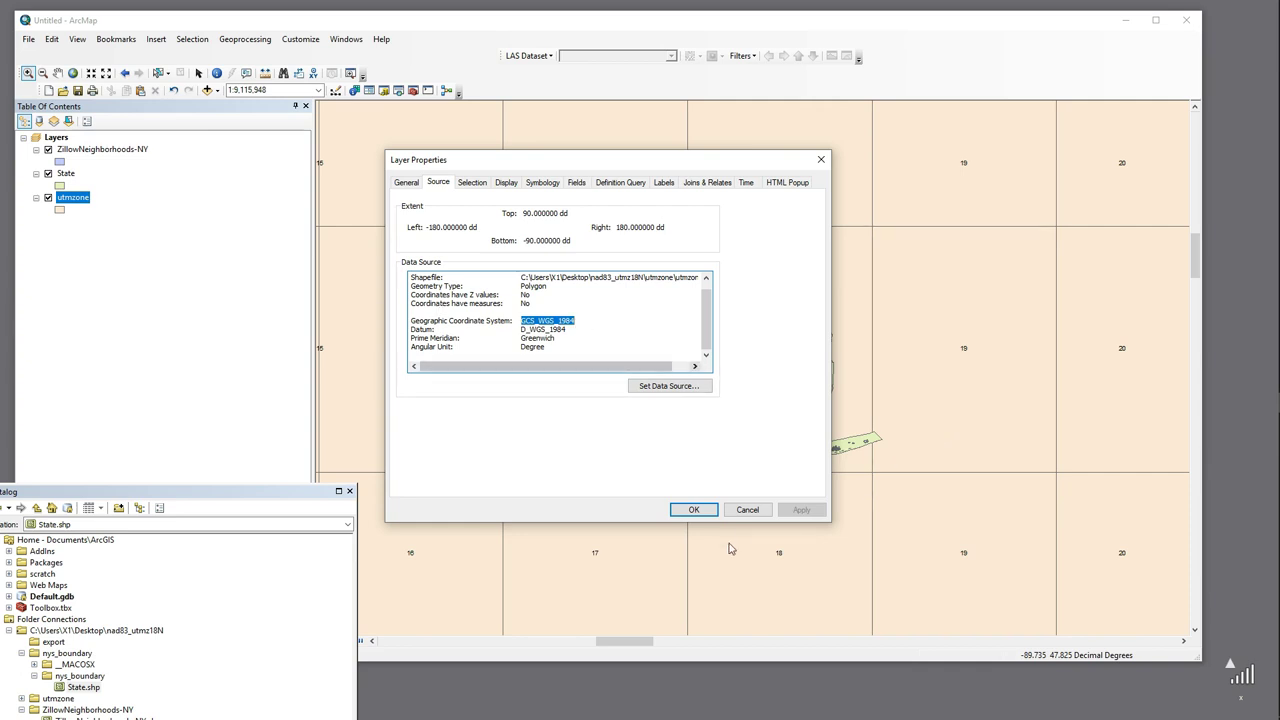
left_click(758, 508)
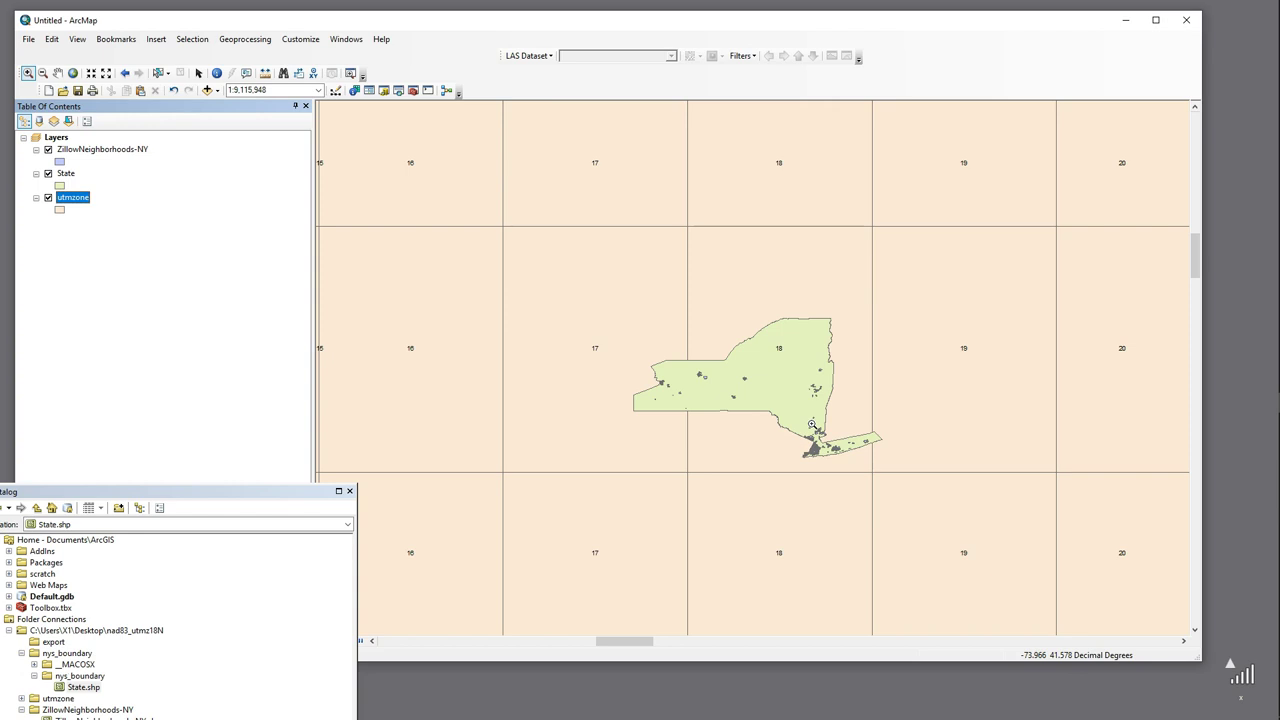
Examine the geographic coordinate system, datum and angular unit in the ZillowNeighborhoods-NY layer's source properties, then close them without changes.
left_click(108, 151)
right_click(108, 155)
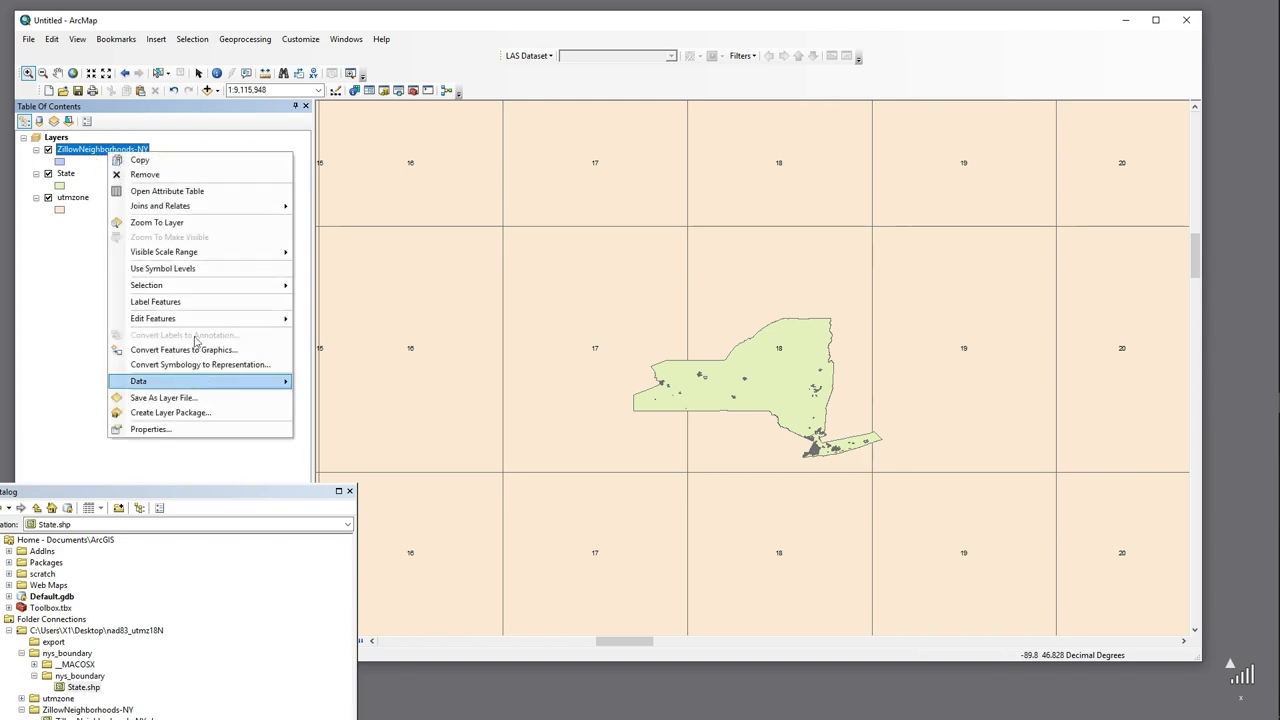
left_click(150, 429)
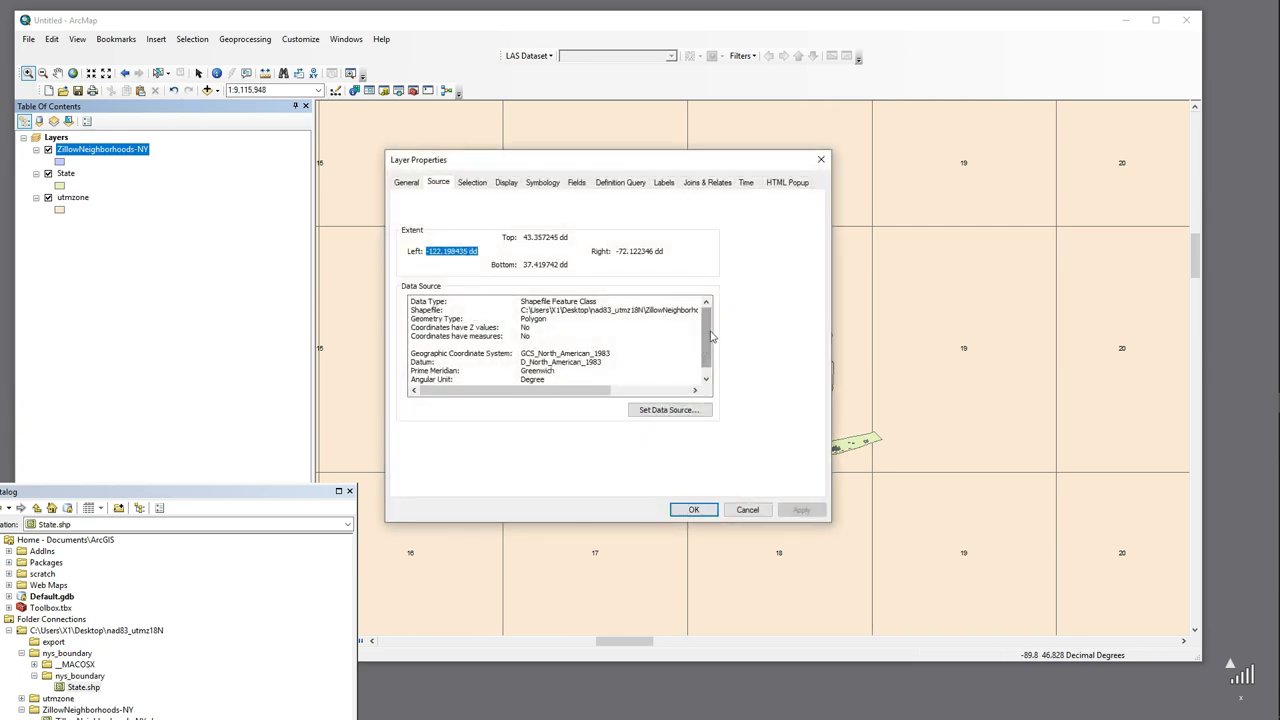
left_click_drag(708, 340, 708, 357)
left_click_drag(552, 371, 408, 346)
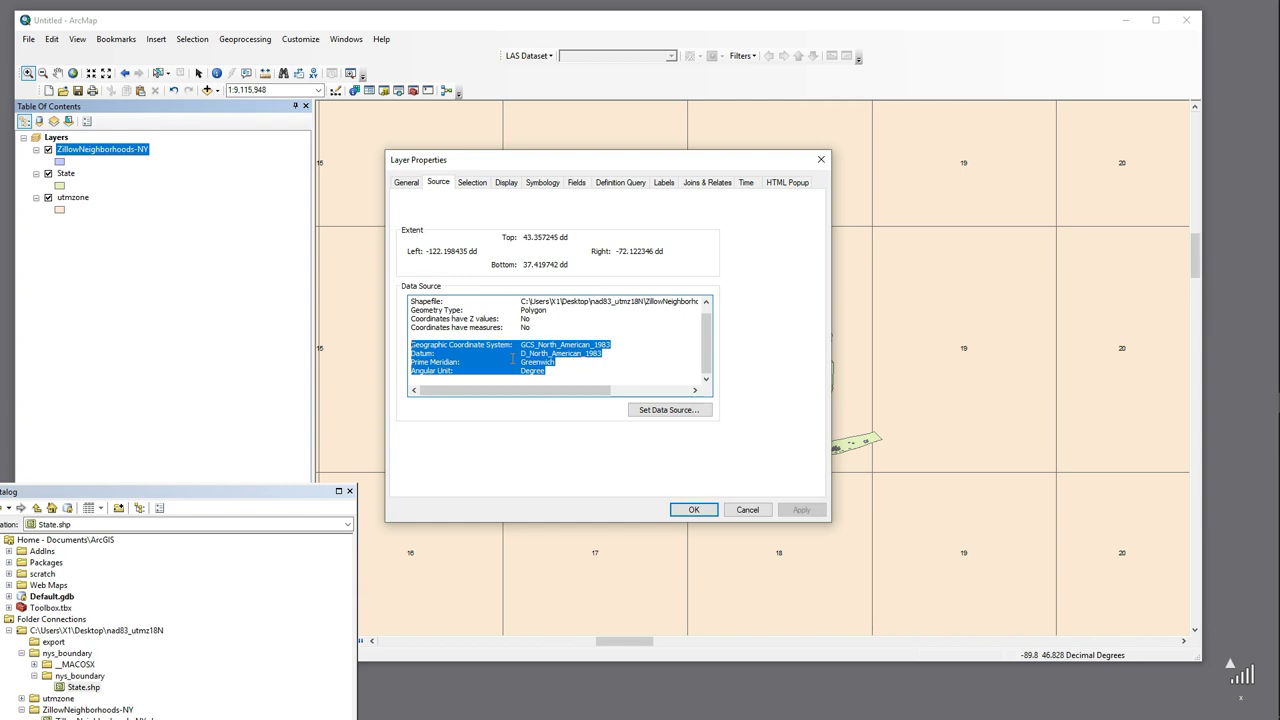
left_click(750, 509)
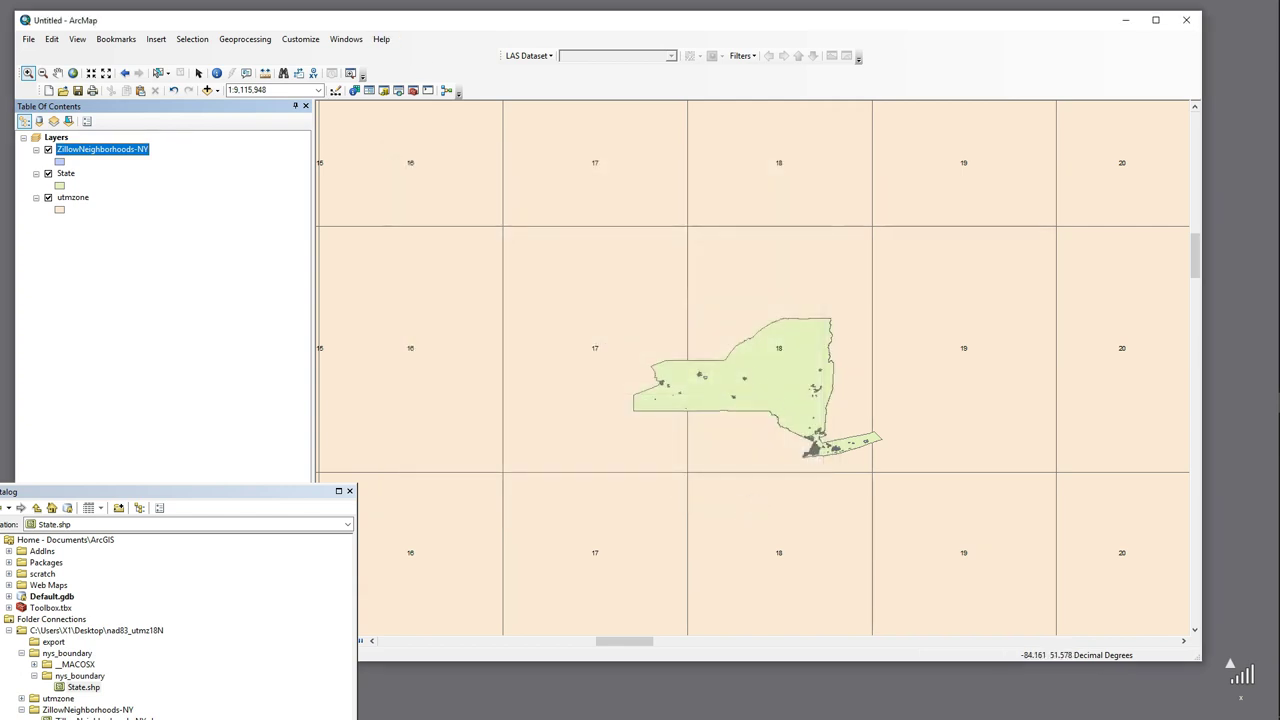
Open ArcToolbox and expand the Projections and Transformations toolset within Data Management Tools.
left_click(413, 90)
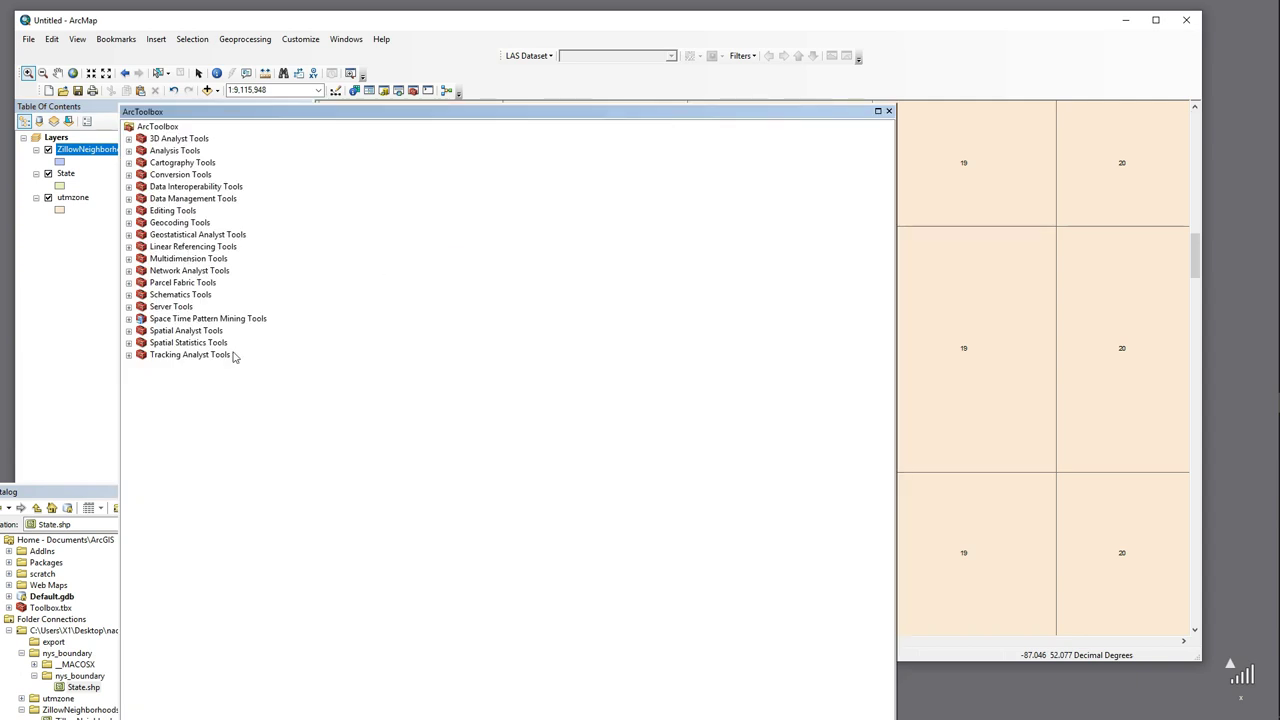
double_click(192, 199)
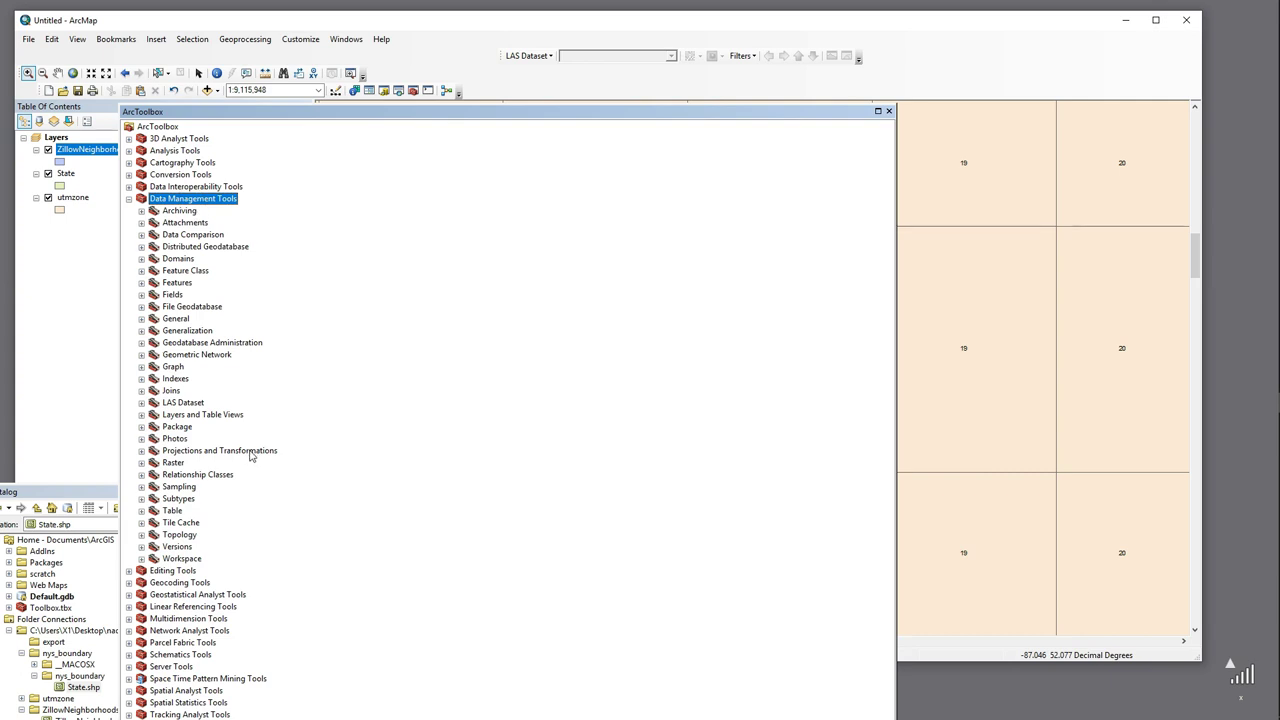
double_click(251, 451)
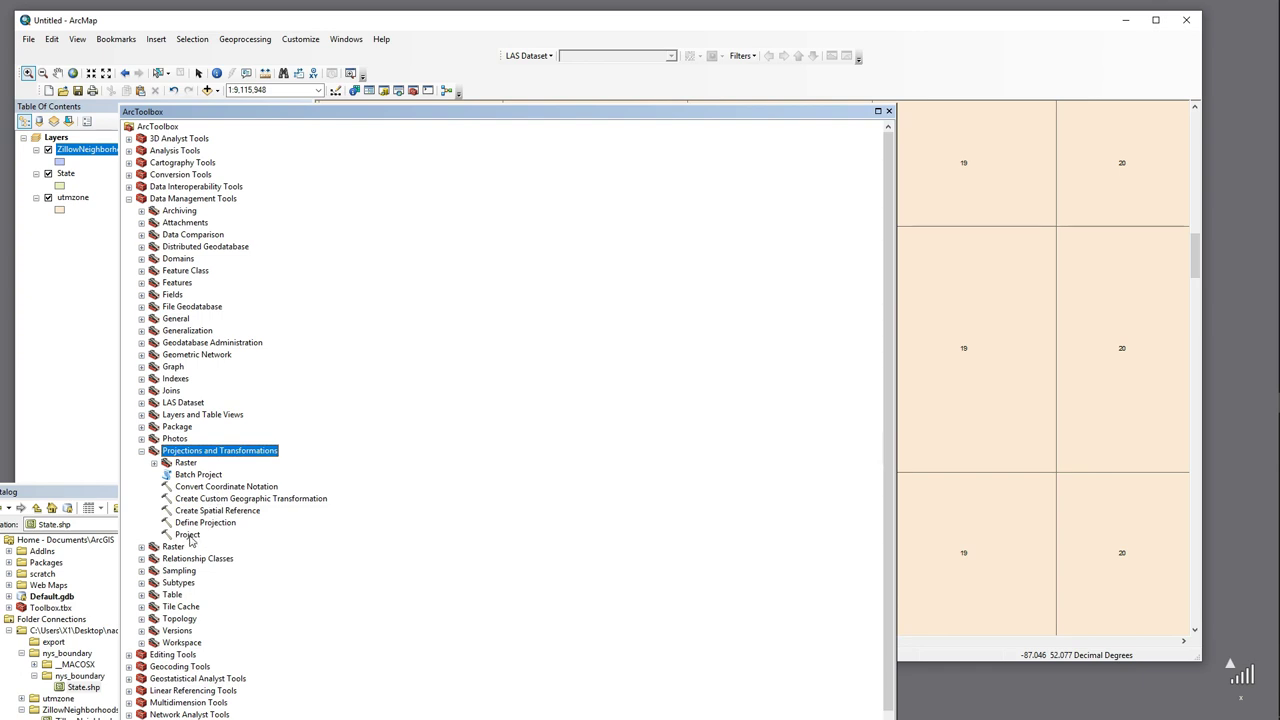
Check the coordinate system assigned to ZillowNeighborhoods-NY in the Define Projection tool, then cancel the tool.
double_click(197, 522)
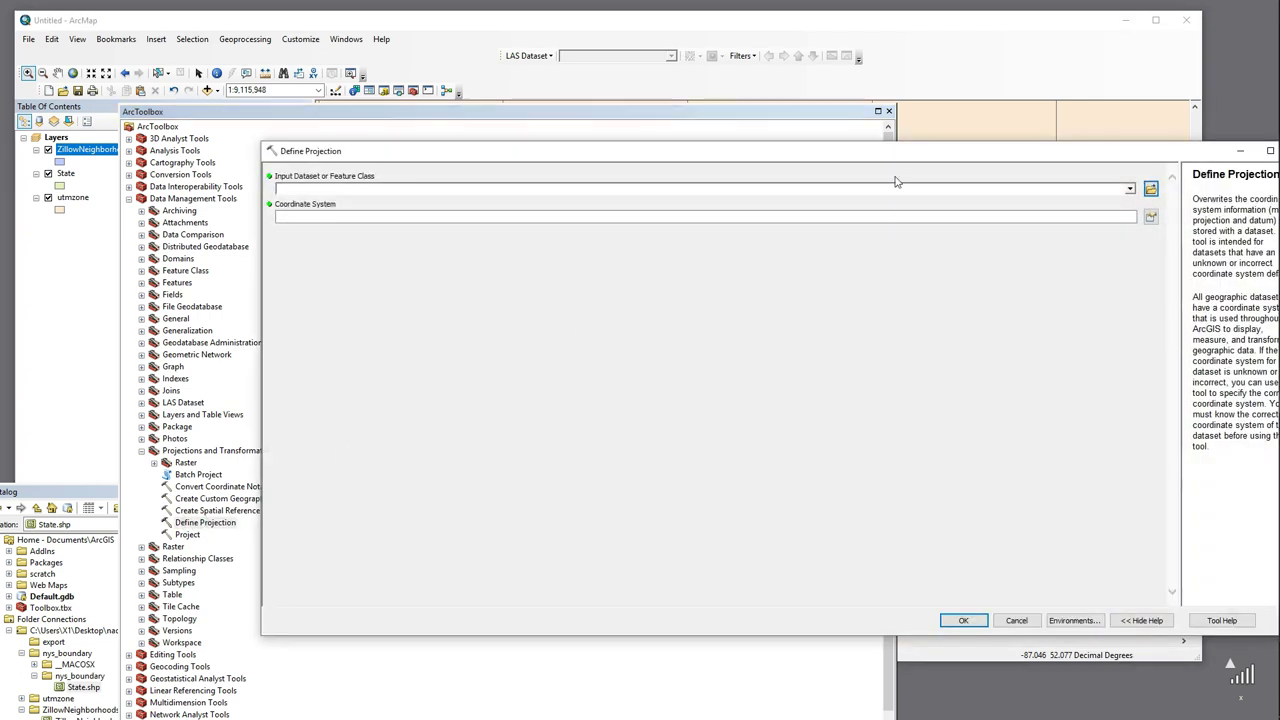
left_click(1129, 189)
left_click(378, 202)
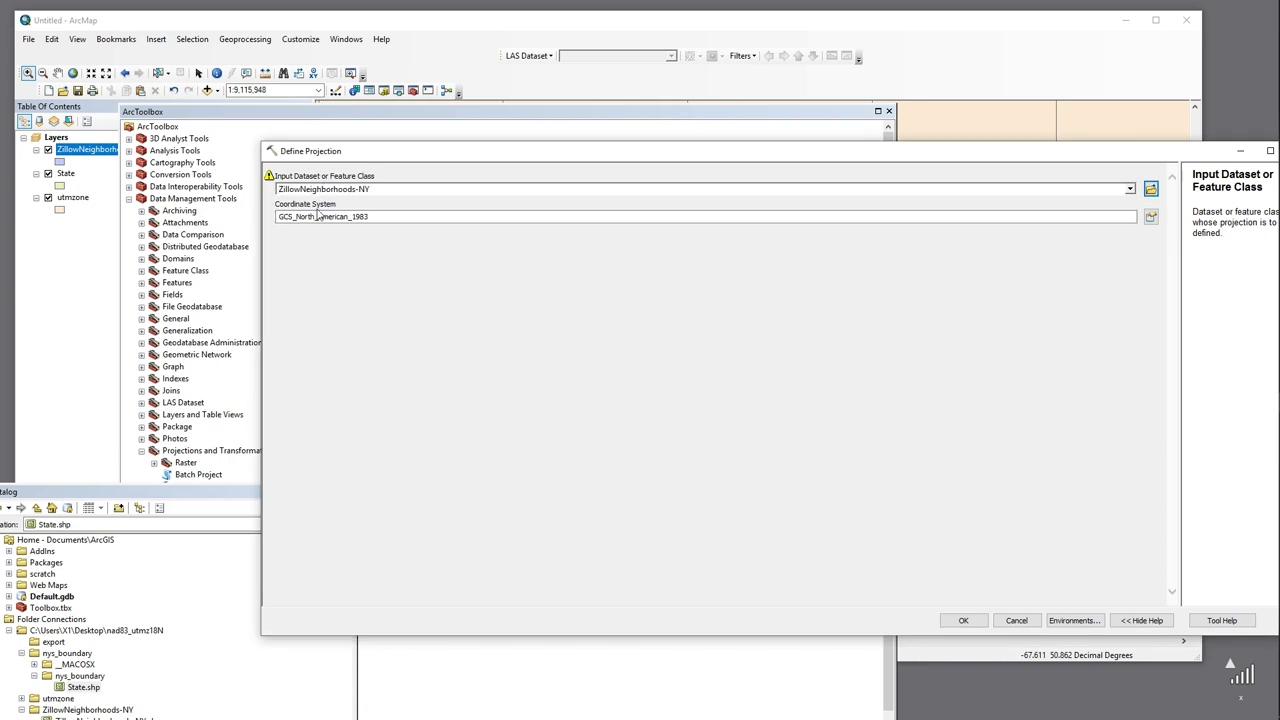
left_click(360, 216)
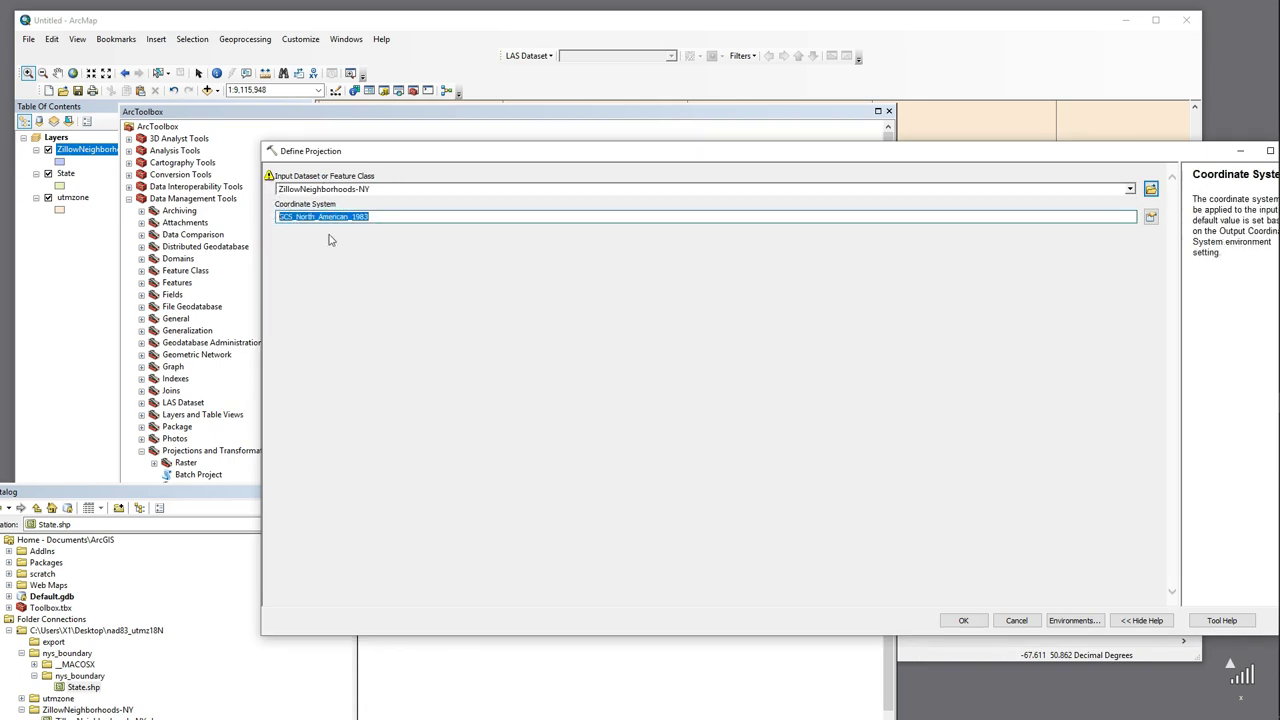
left_click(1015, 621)
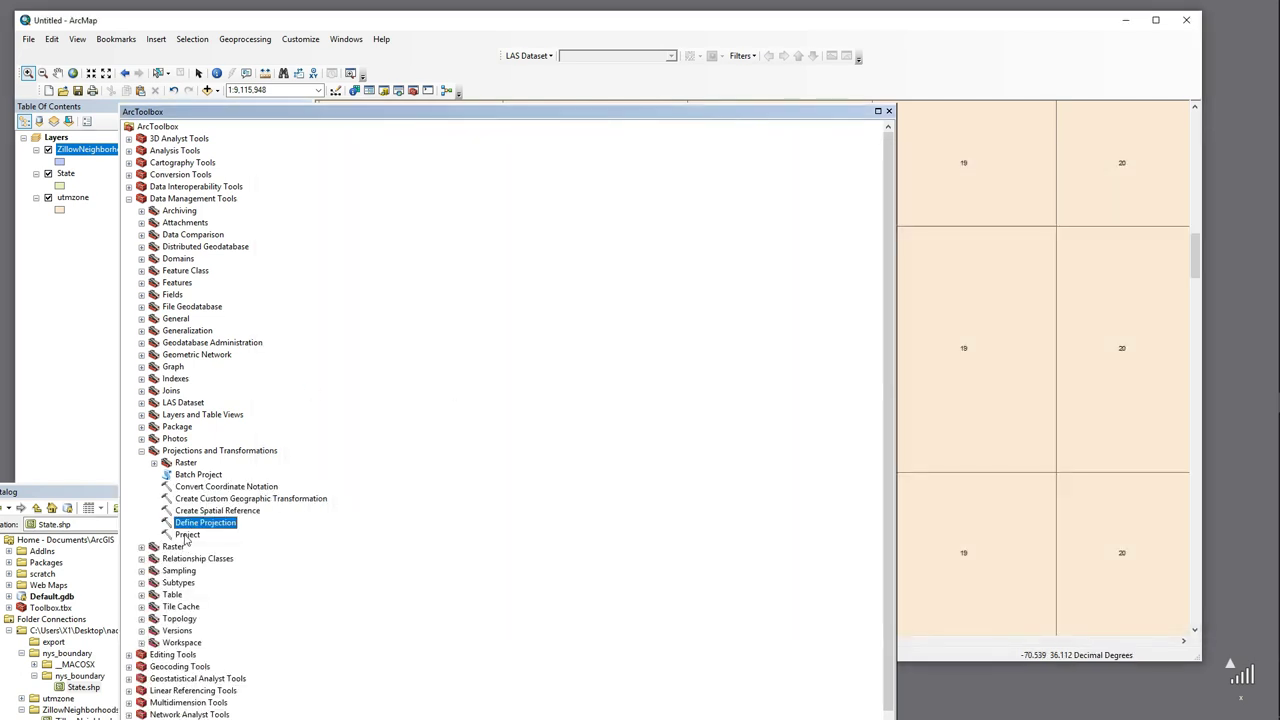
Start the Project tool with ZillowNeighborhoods-NY as the input dataset and move its dialog fully into view.
double_click(186, 536)
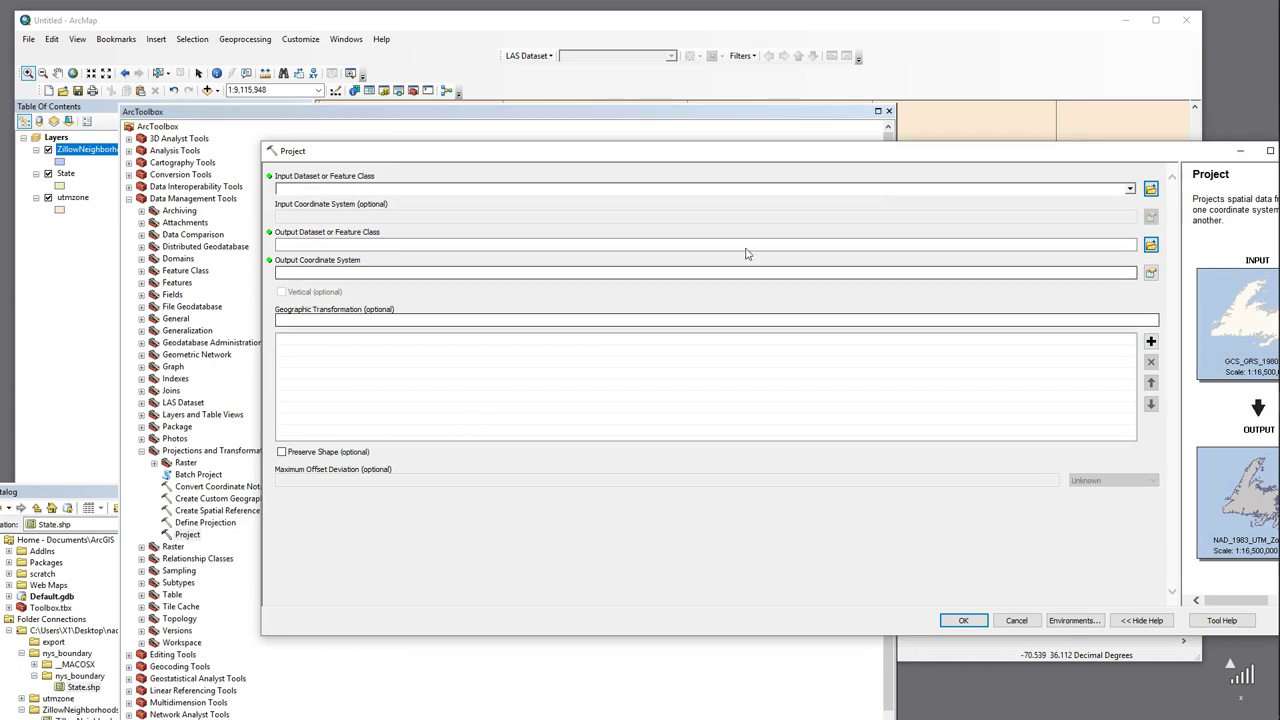
left_click(1129, 190)
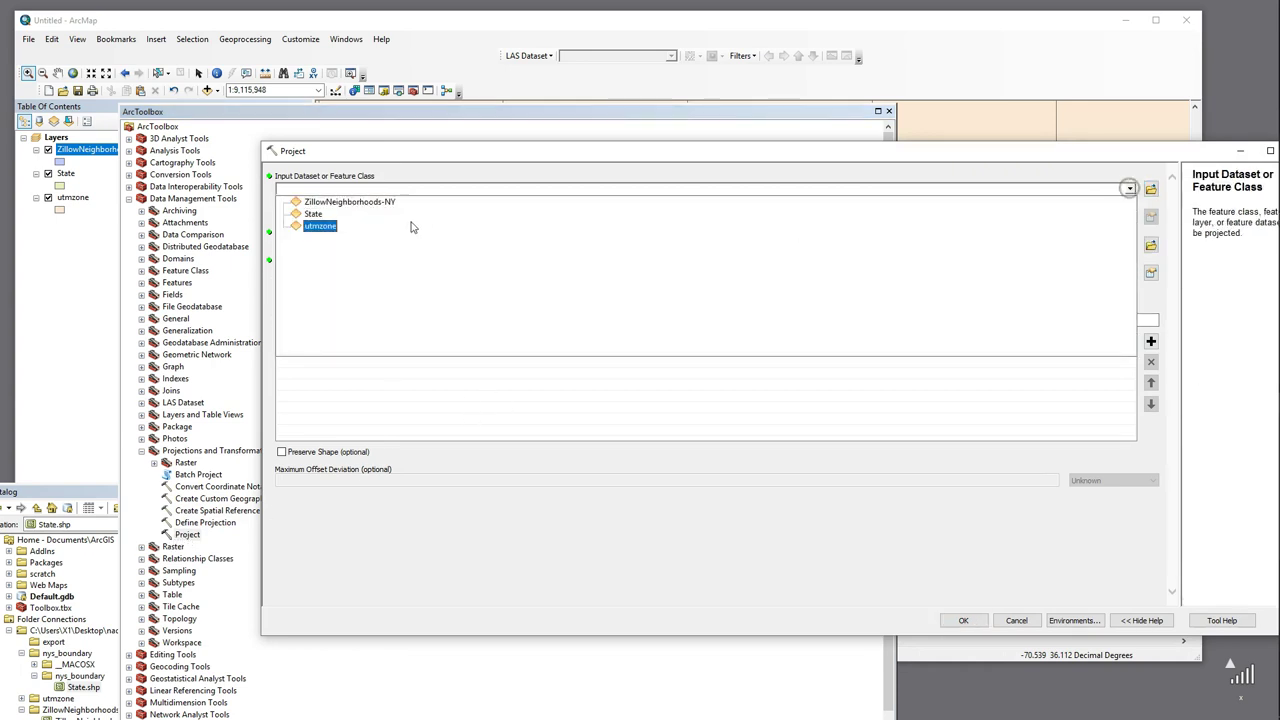
left_click(350, 202)
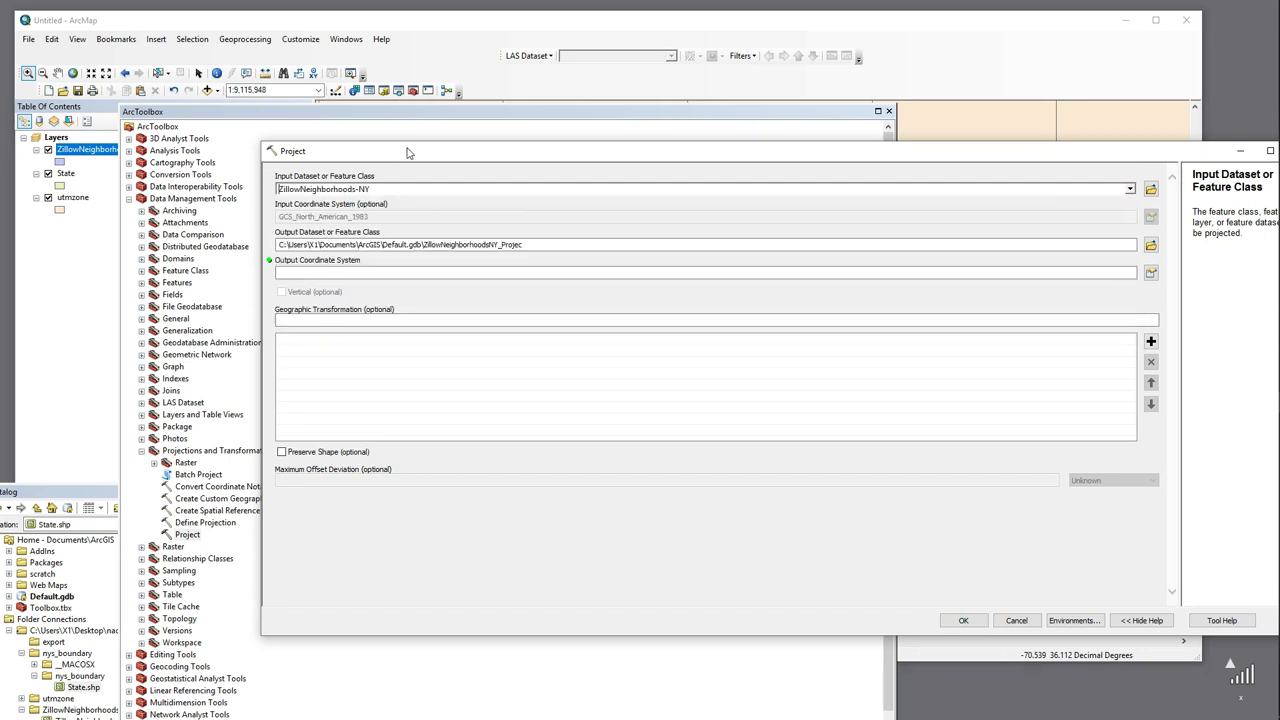
left_click_drag(402, 153, 338, 141)
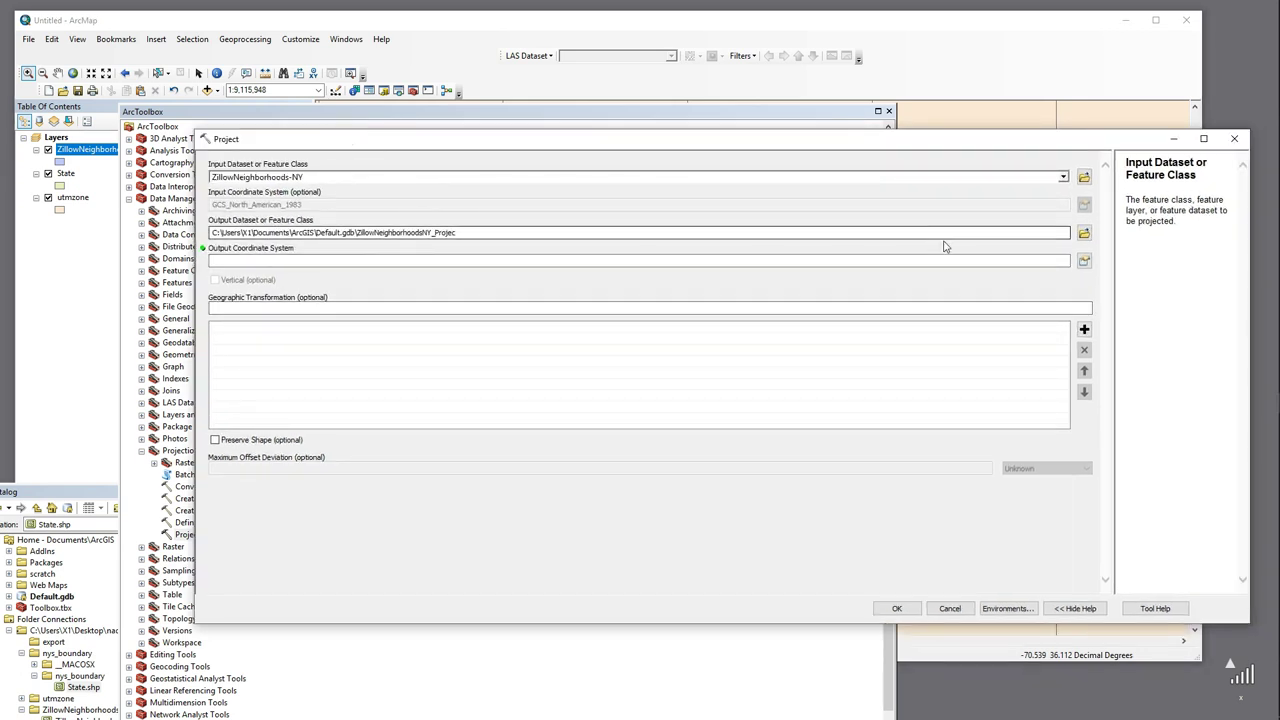
Set the projected output to be saved in the export folder under the name ZB_utmz18N.
left_click(1085, 235)
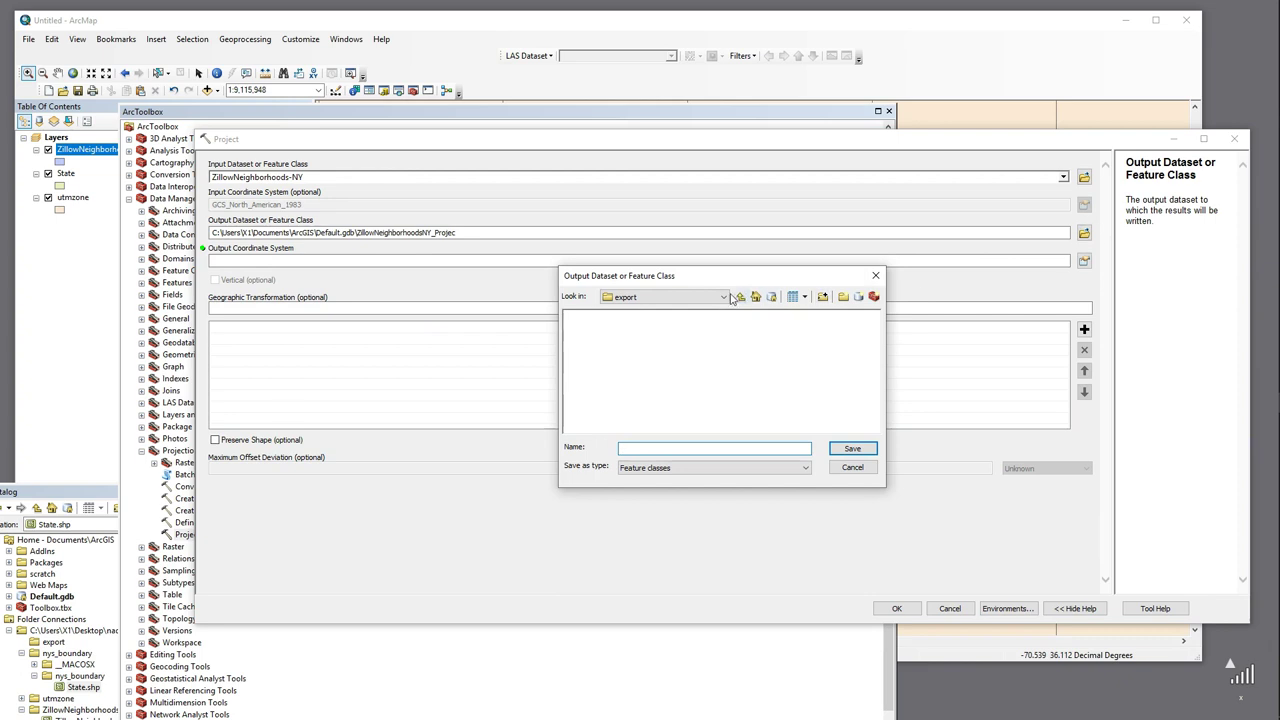
left_click(743, 297)
double_click(576, 316)
left_click(634, 448)
type("ZB_utm18N")
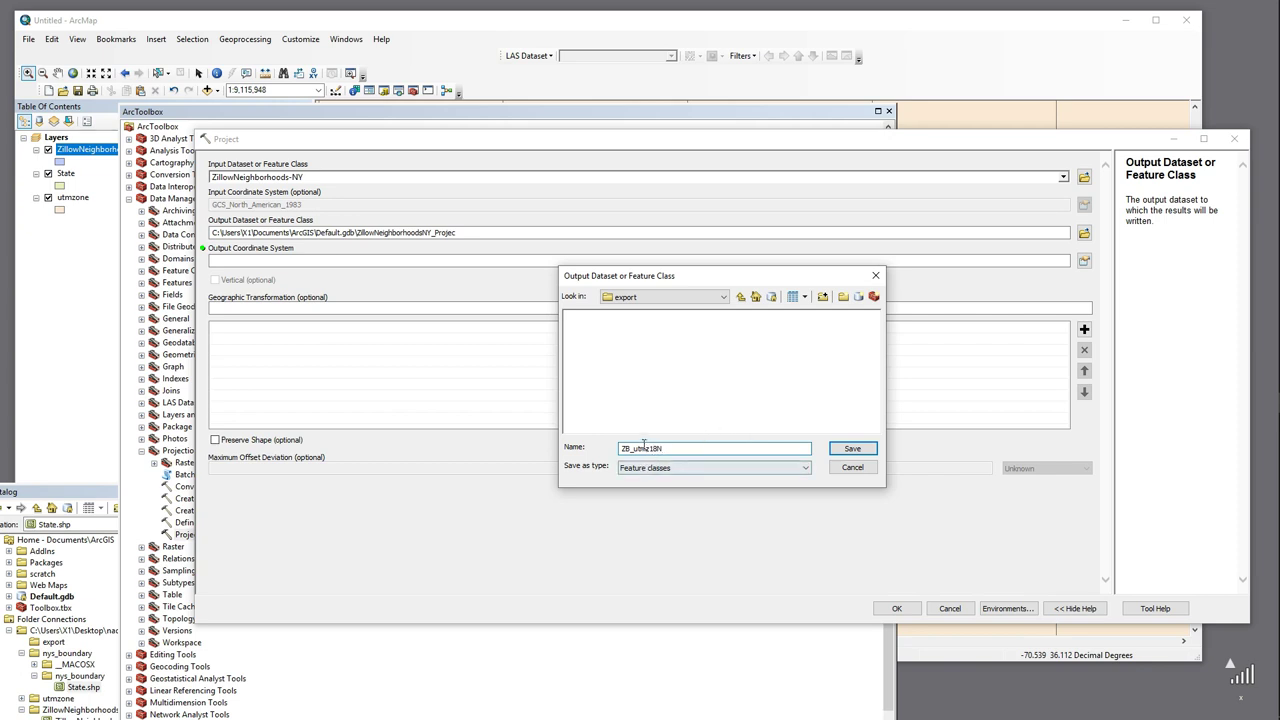
left_click(850, 450)
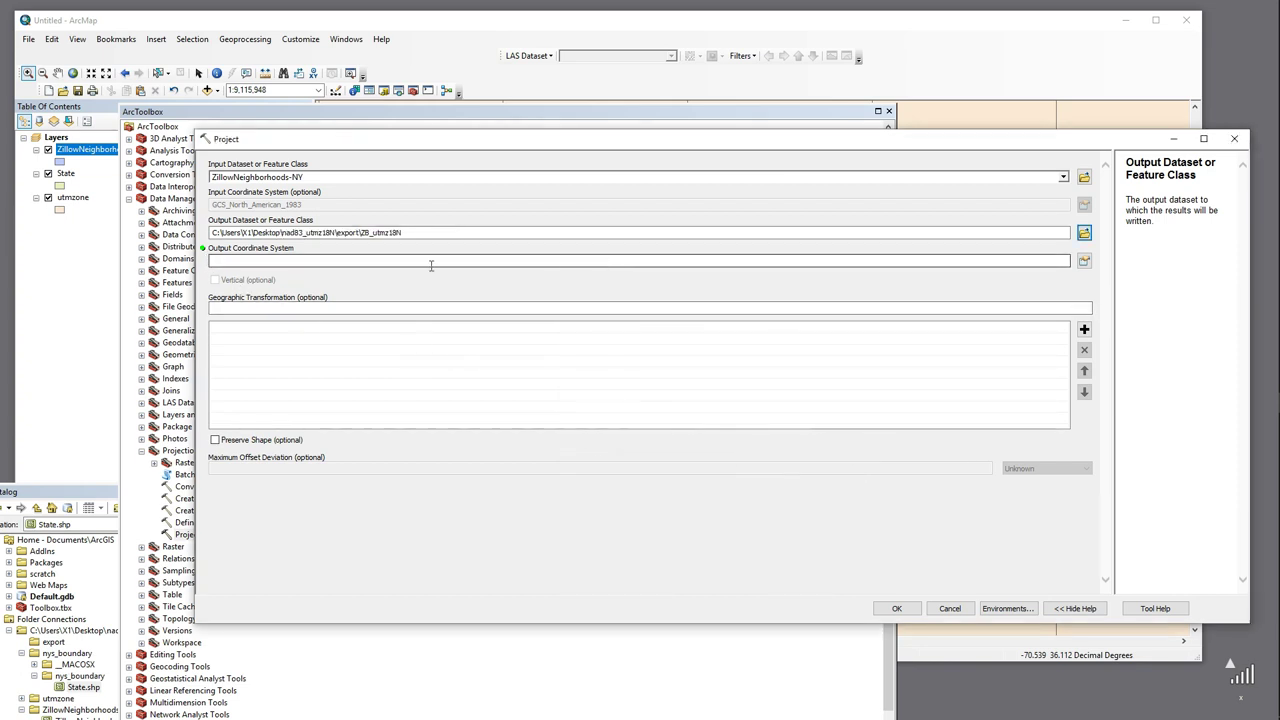
Browse the output coordinate system choices and select Egypt 1930 among the African geographic coordinate systems as an example.
left_click(1084, 265)
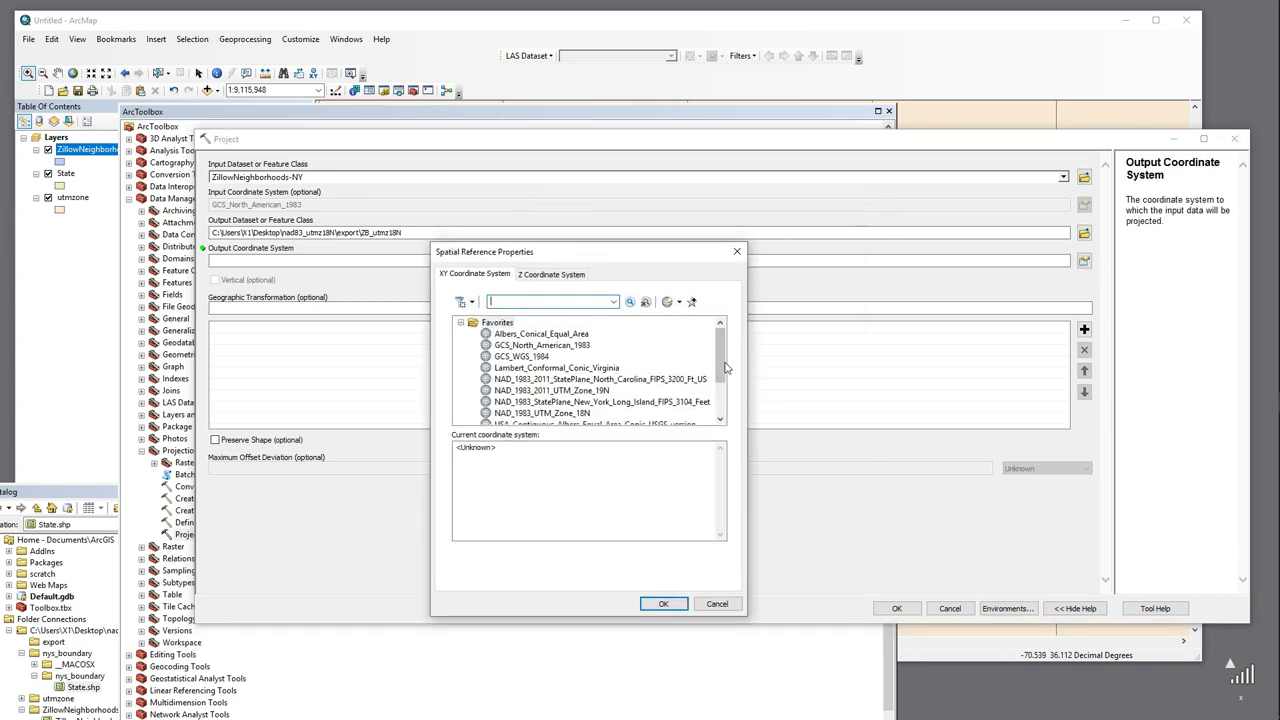
left_click(460, 322)
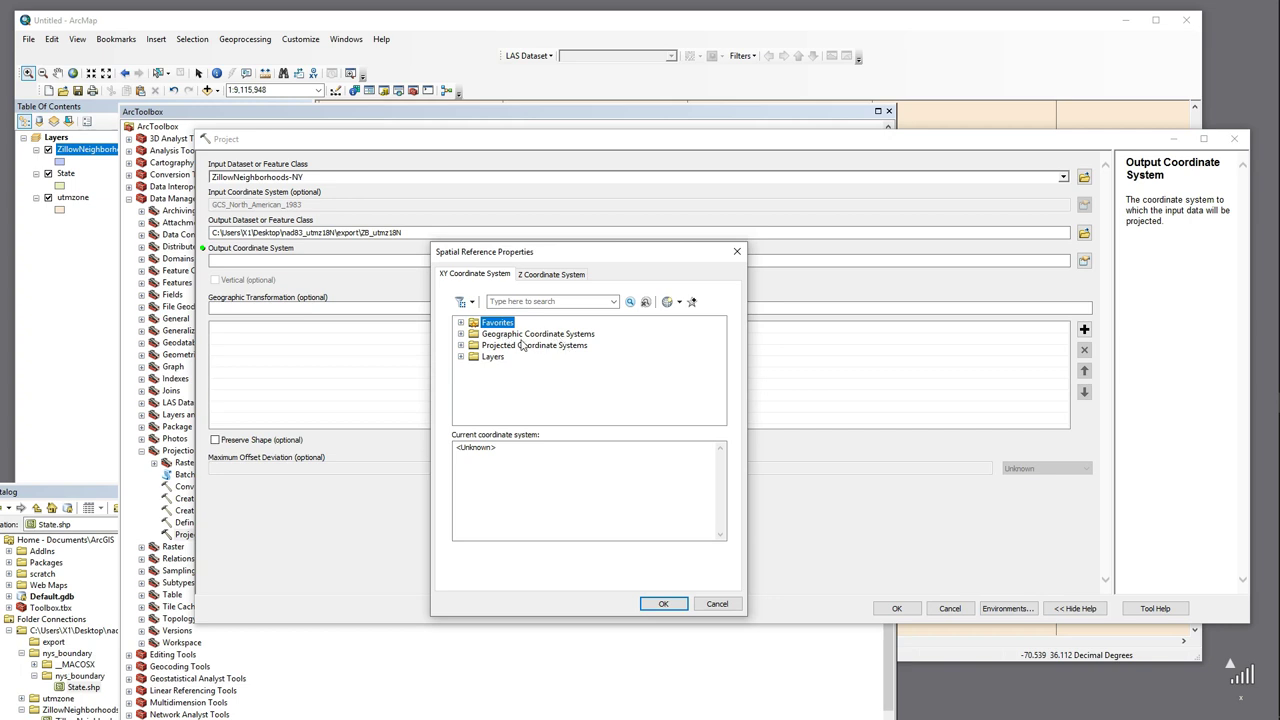
left_click(461, 334)
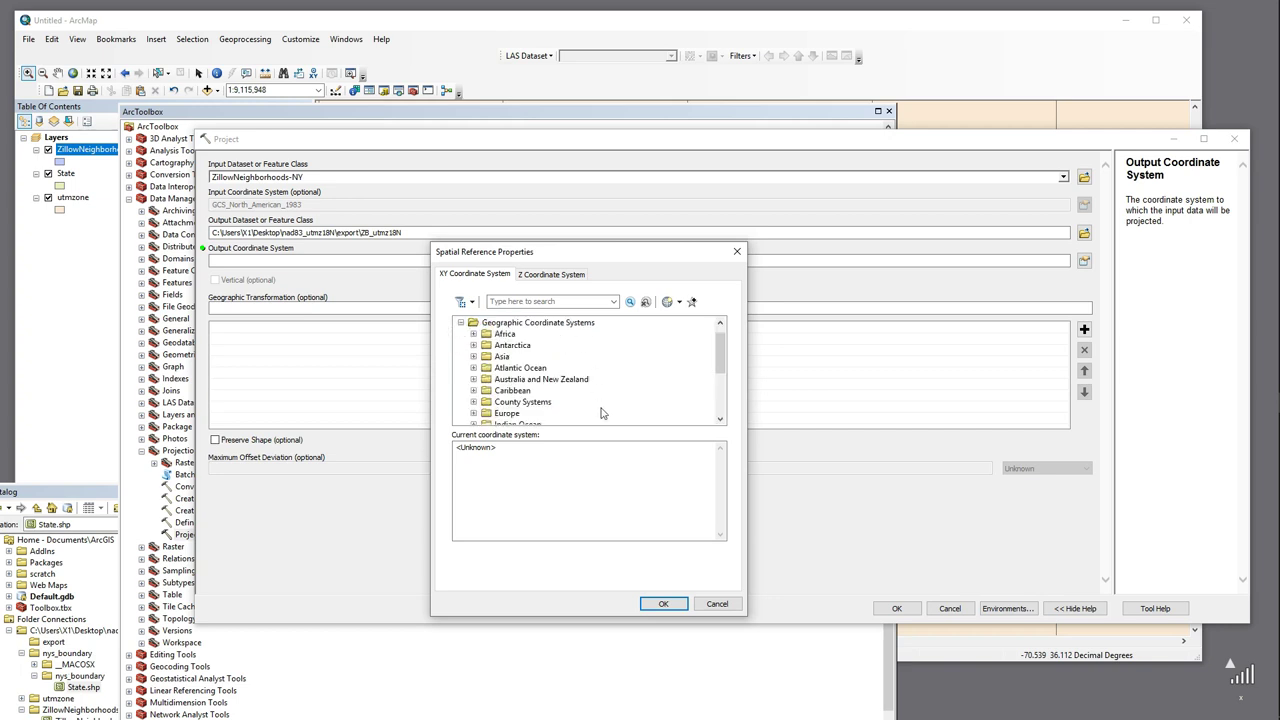
double_click(484, 335)
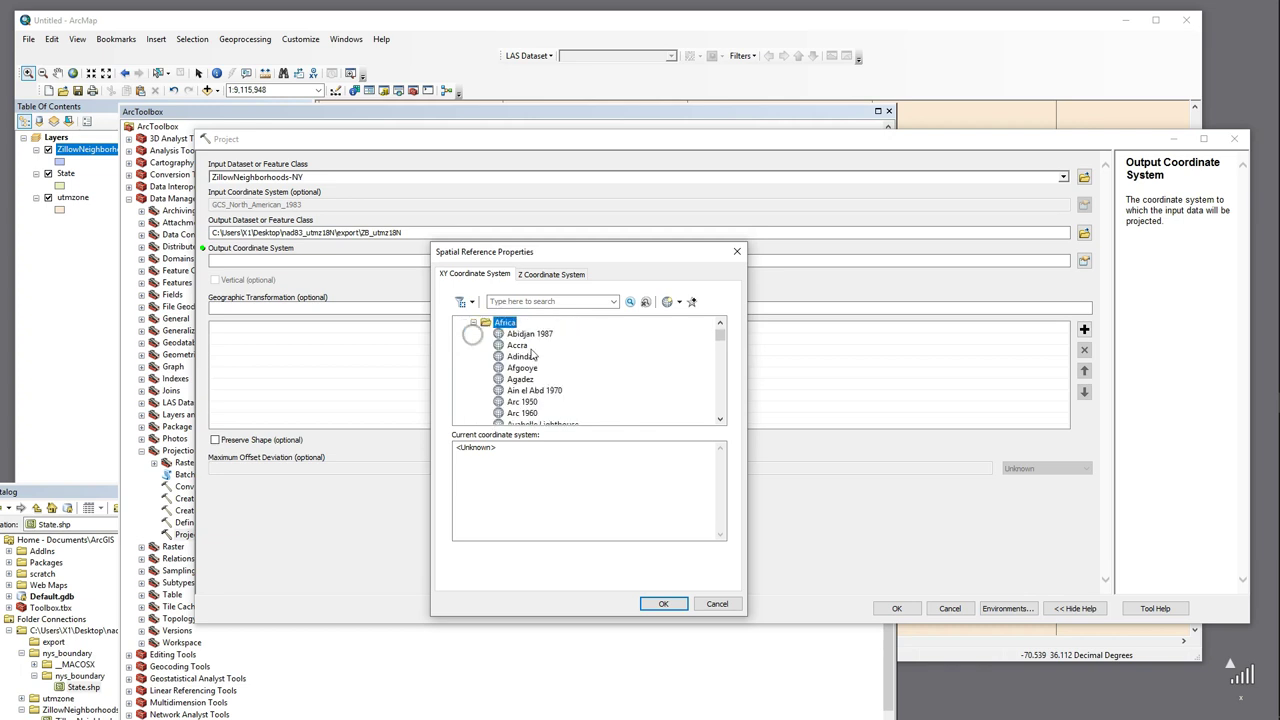
scroll(528, 373, "down", 2)
scroll(520, 380, "down", 4)
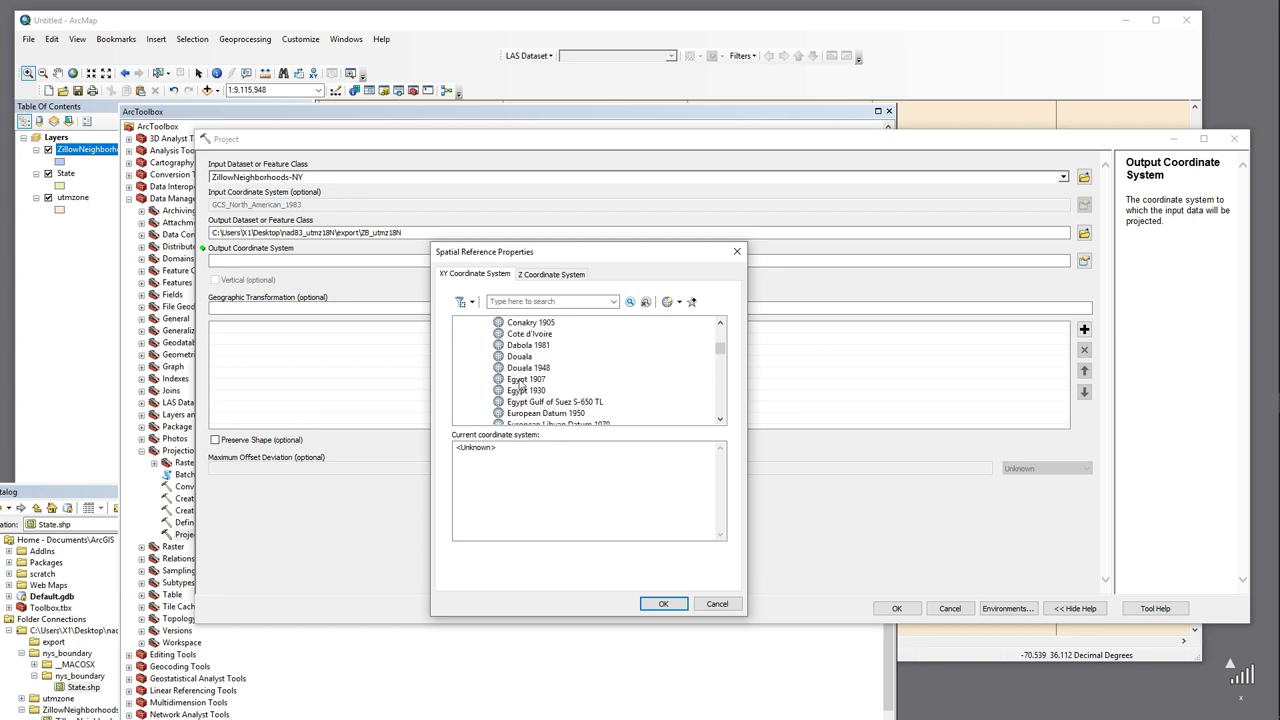
left_click(522, 391)
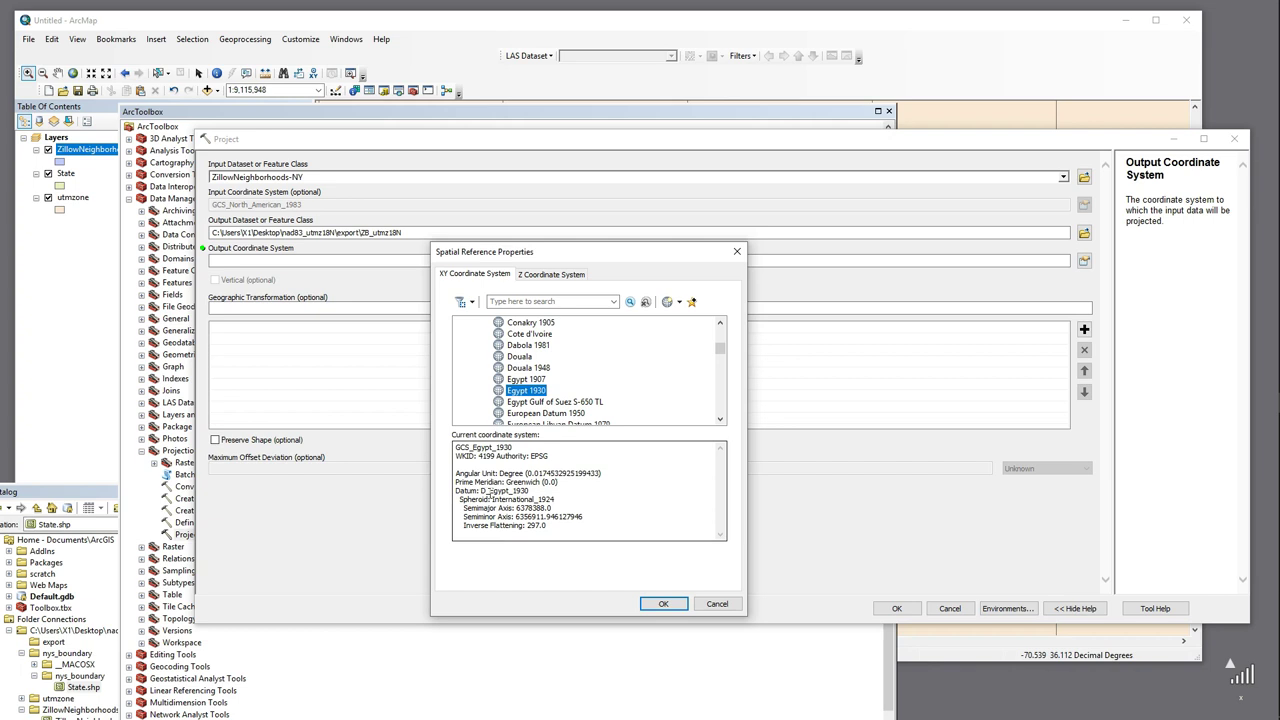
Examine the datum, prime meridian, angular unit and spheroid parameters of the Egypt 1930 coordinate system.
left_click_drag(482, 491, 533, 491)
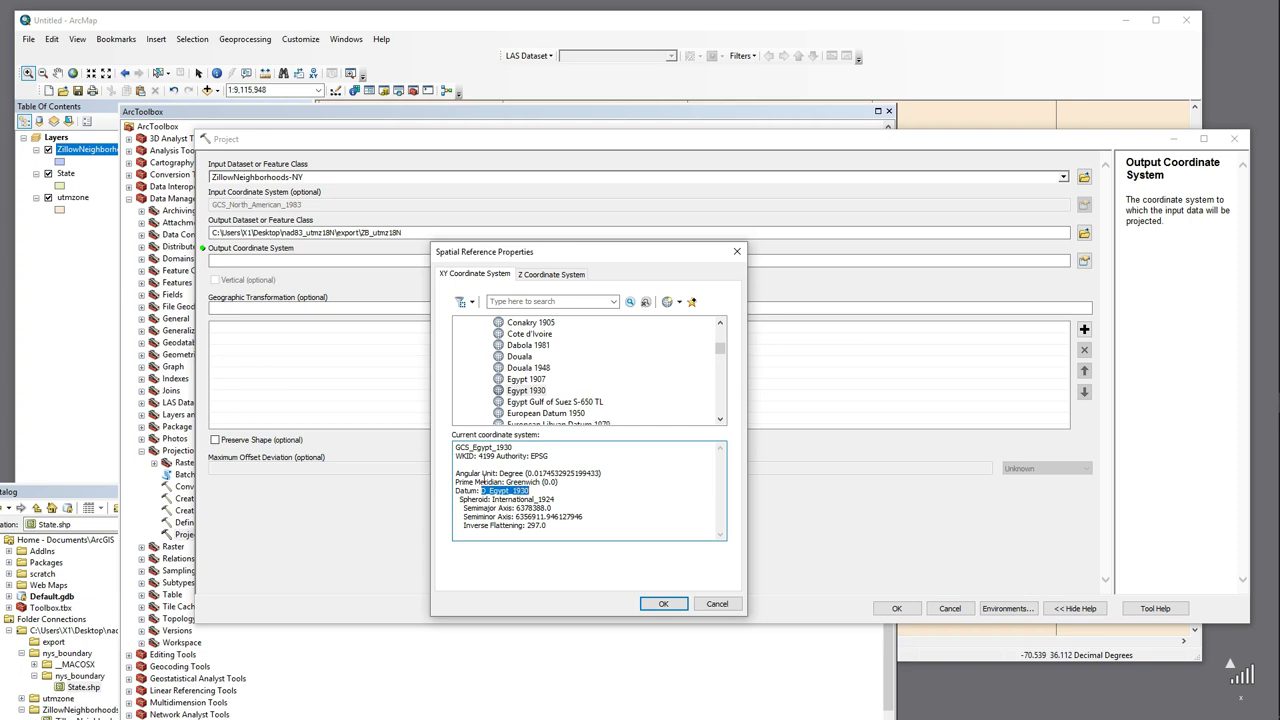
mouse_move(506, 482)
left_mouse_down()
mouse_move(562, 482)
mouse_move(526, 473)
left_mouse_up()
left_click_drag(548, 524, 452, 503)
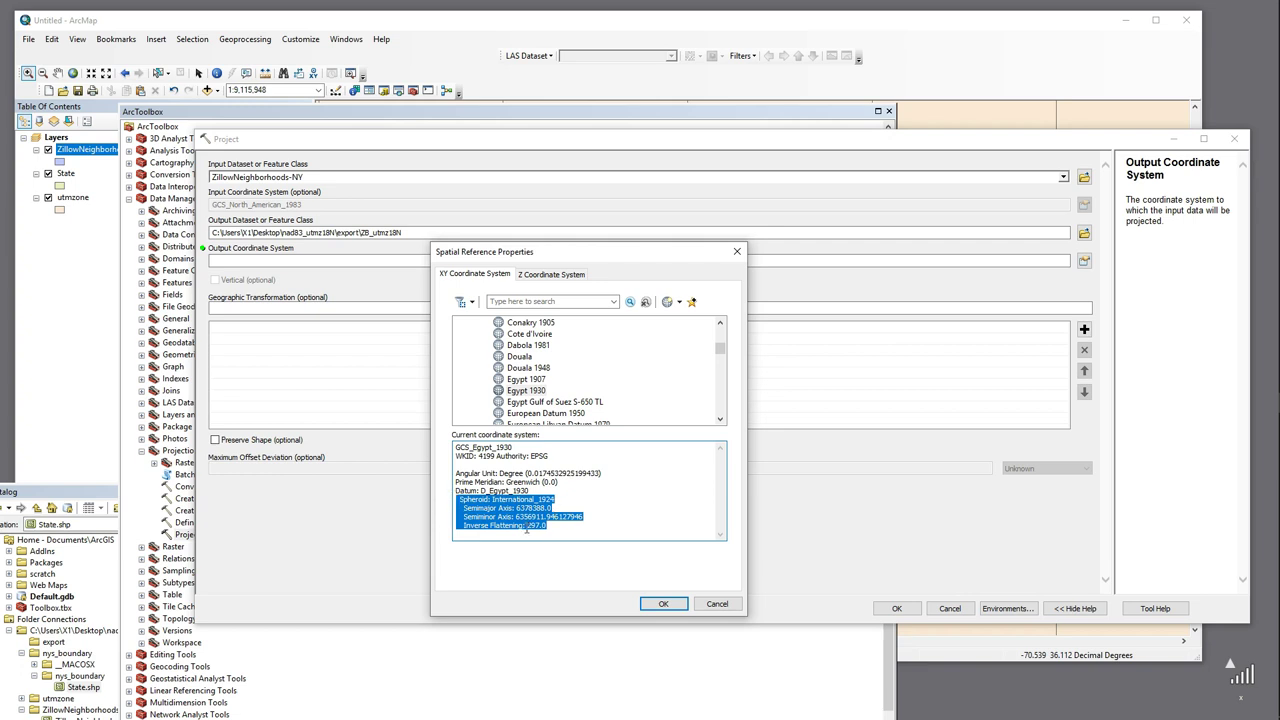
left_click_drag(600, 521, 452, 501)
left_click_drag(535, 491, 450, 491)
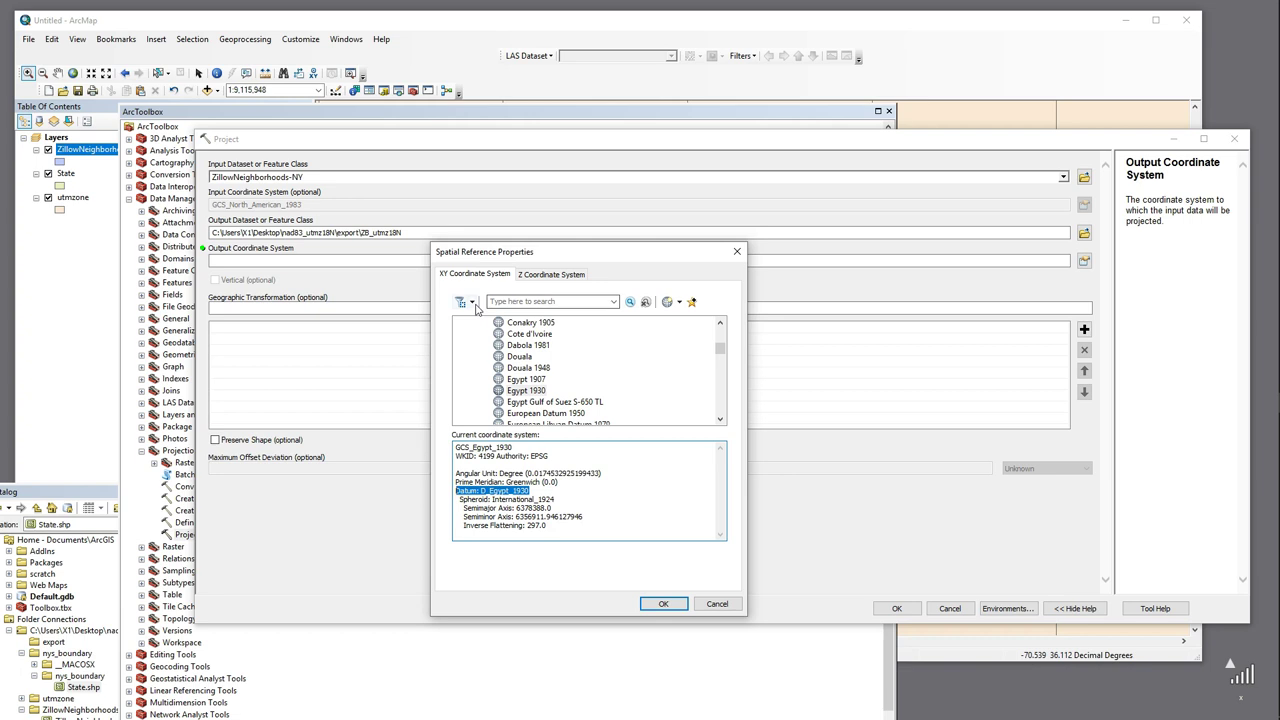
Collapse the African and geographic coordinate system groups and browse the categories under Projected Coordinate Systems.
left_click(550, 301)
left_click_drag(720, 348, 720, 322)
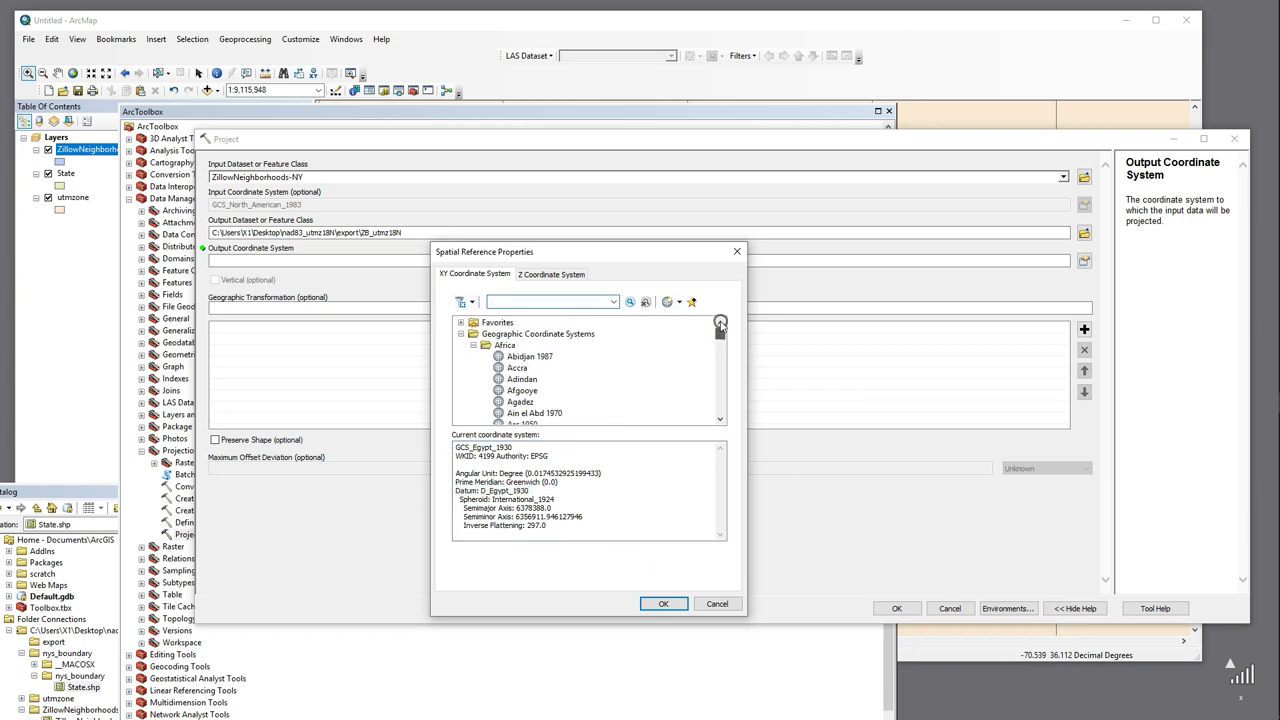
left_click(473, 345)
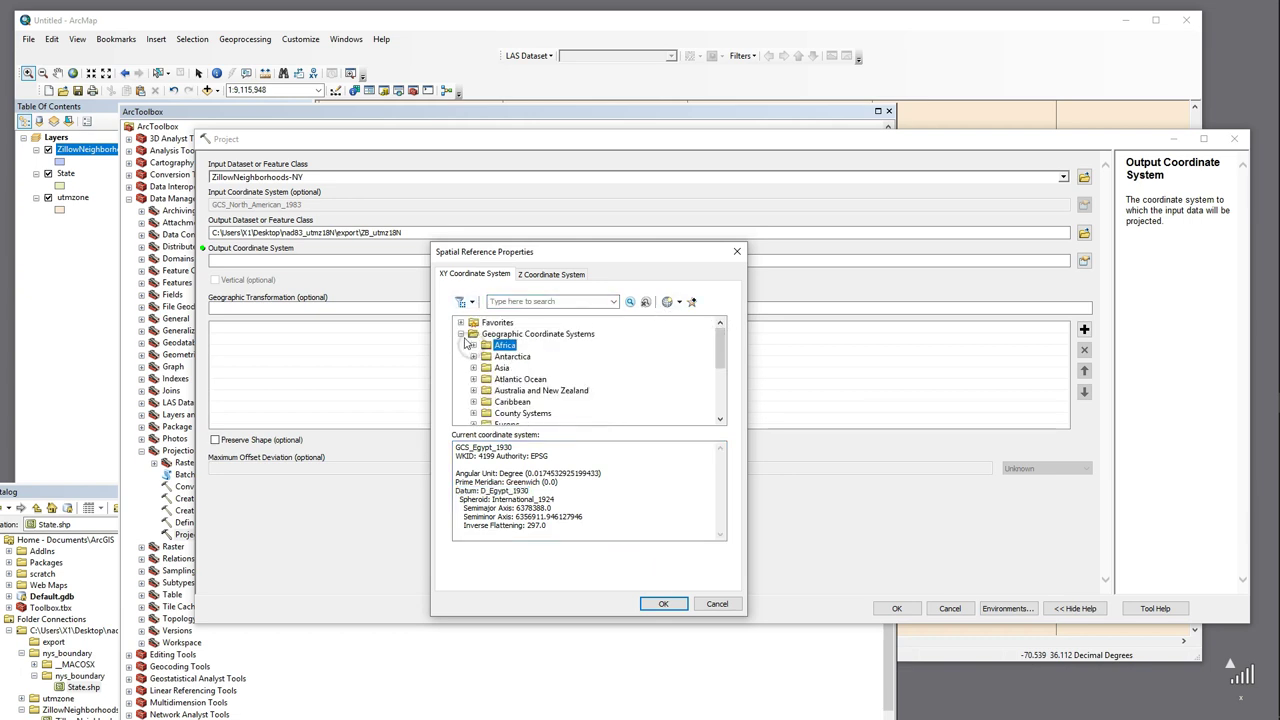
left_click(461, 334)
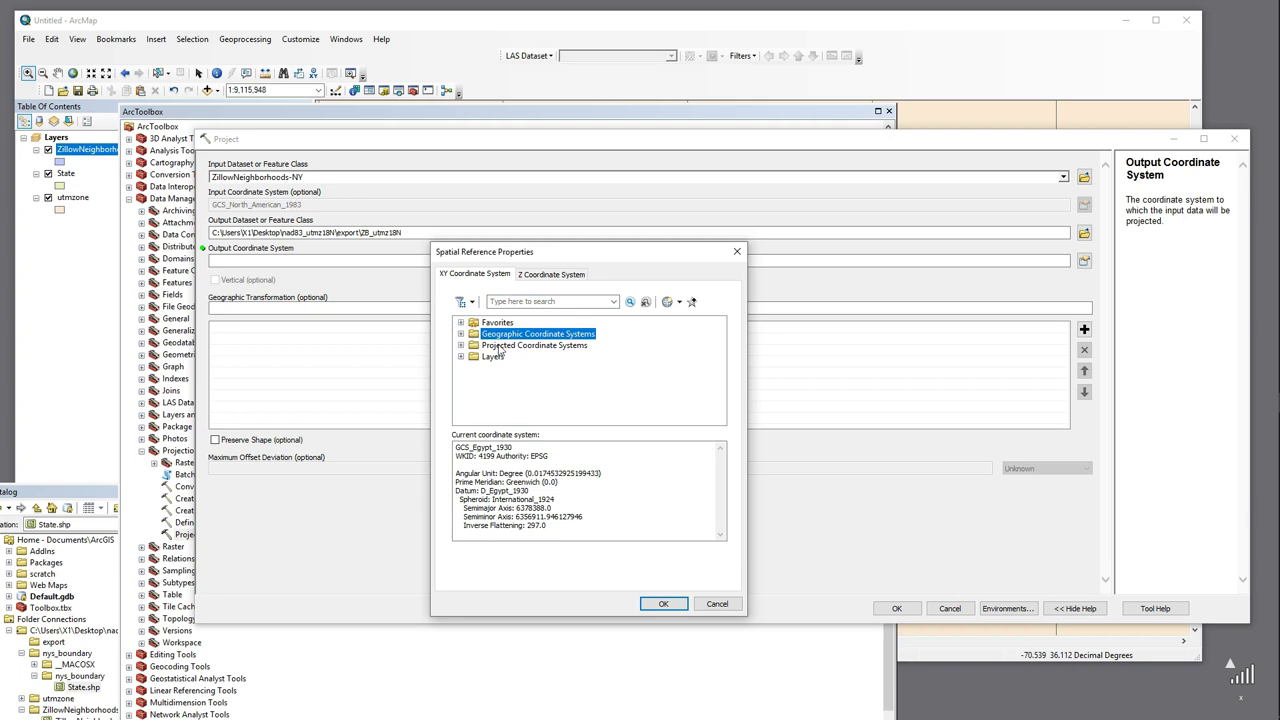
left_click(461, 345)
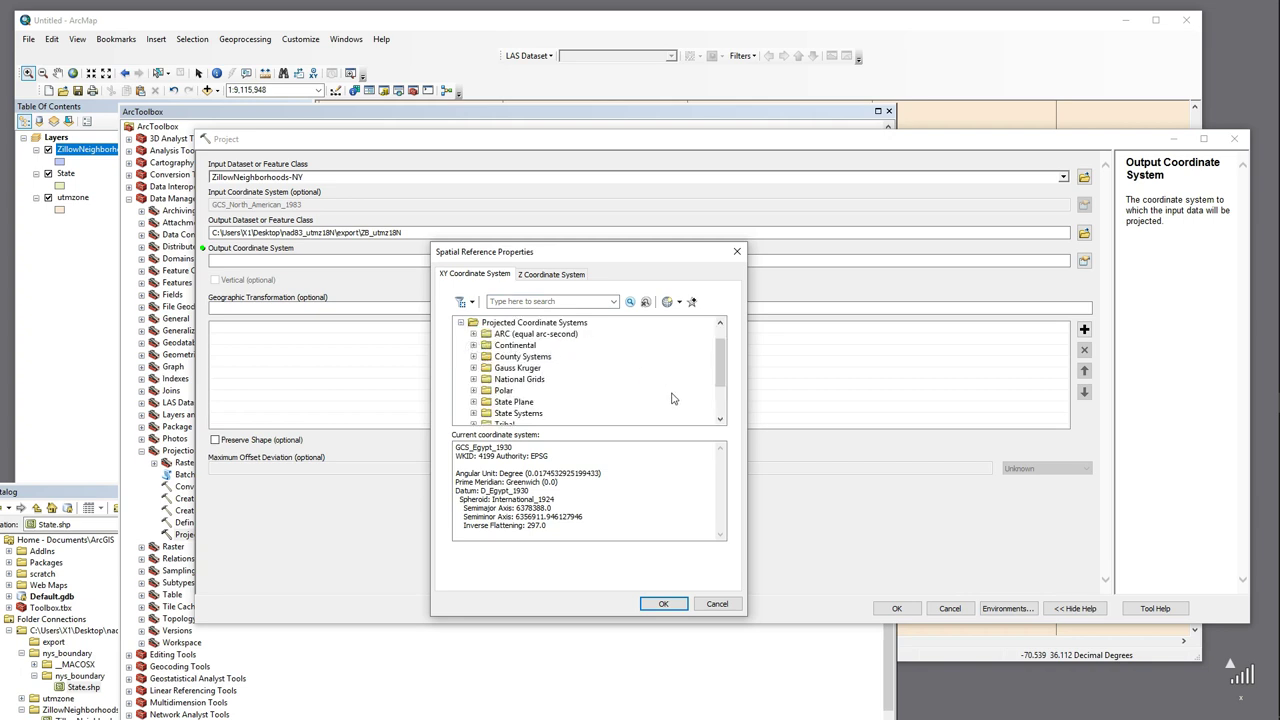
left_click_drag(722, 352, 721, 378)
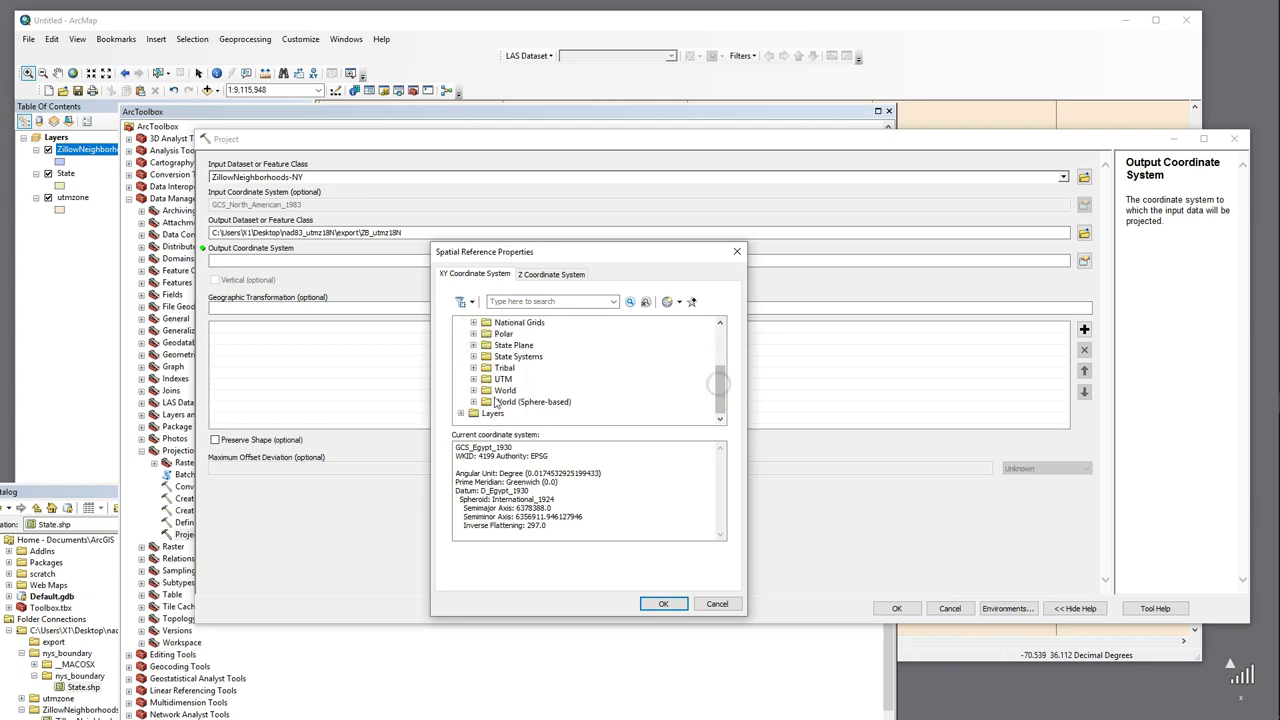
Examine the NAD 1927 and NAD 1983 variants in the State Plane group, glance at the UTM regions, and collapse State Plane.
left_click(473, 345)
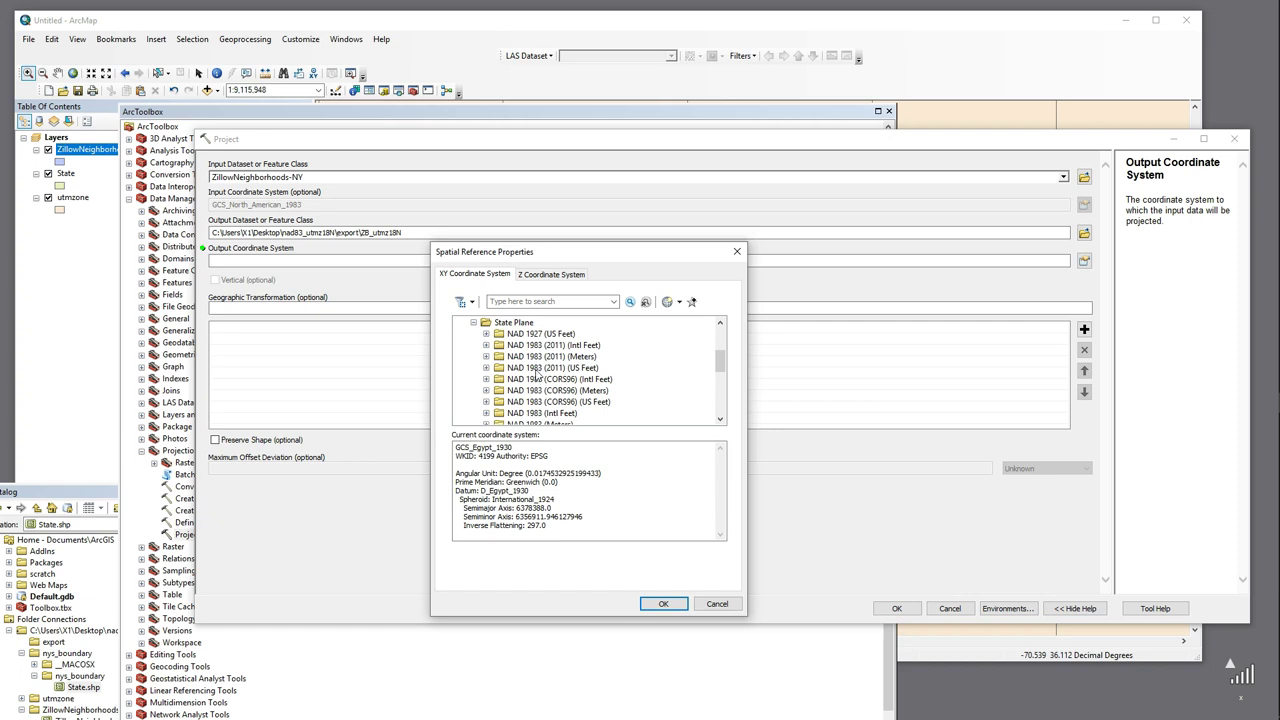
scroll(537, 380, "down", 8)
scroll(535, 410, "up", 2)
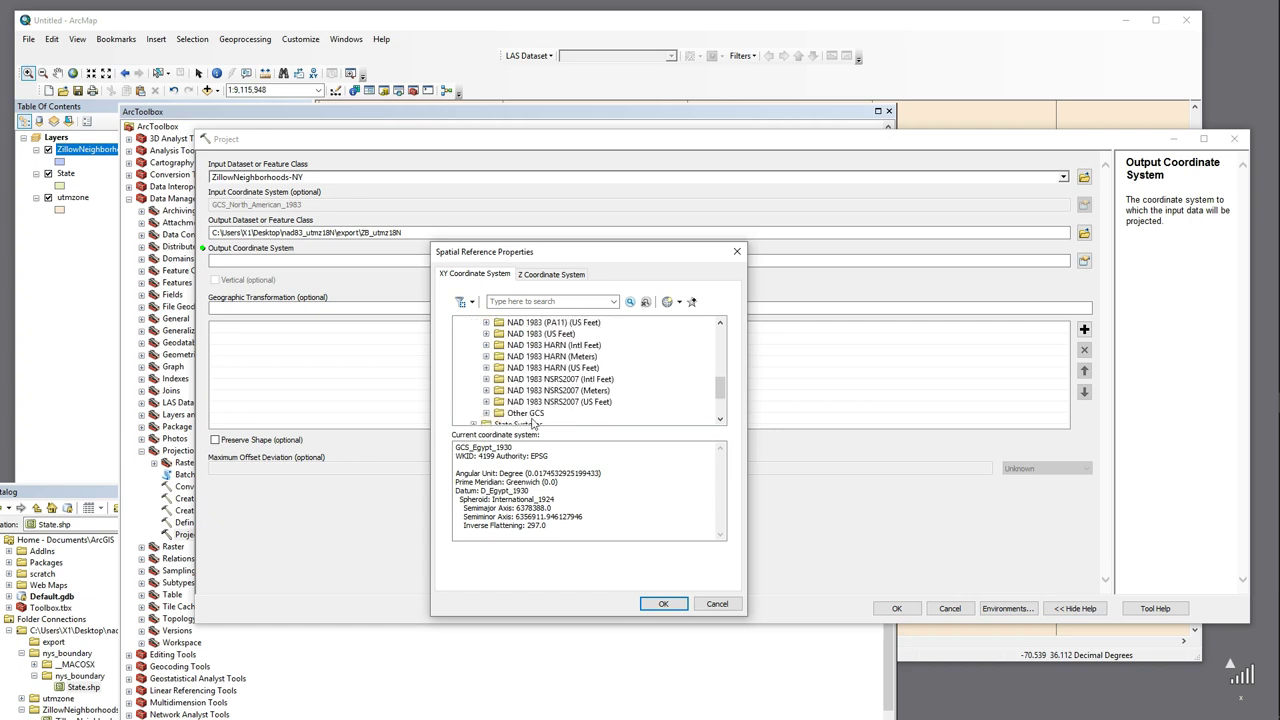
left_click(520, 391)
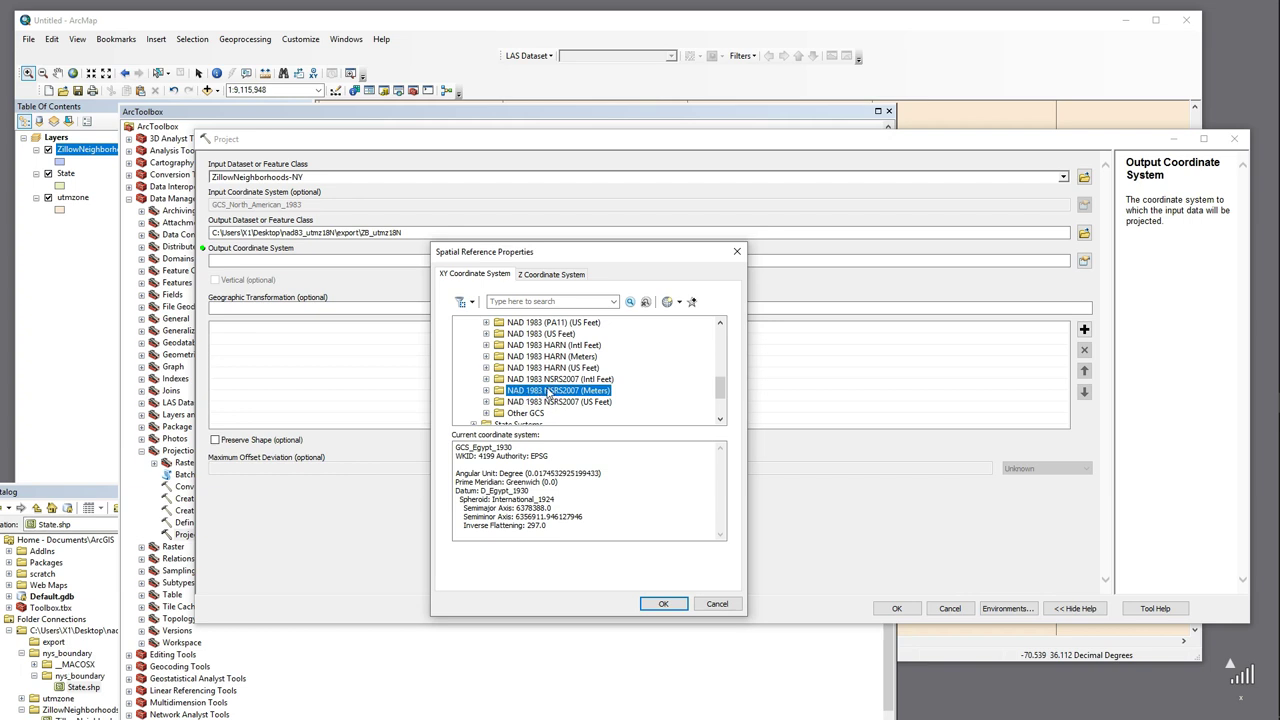
scroll(545, 385, "up", 5)
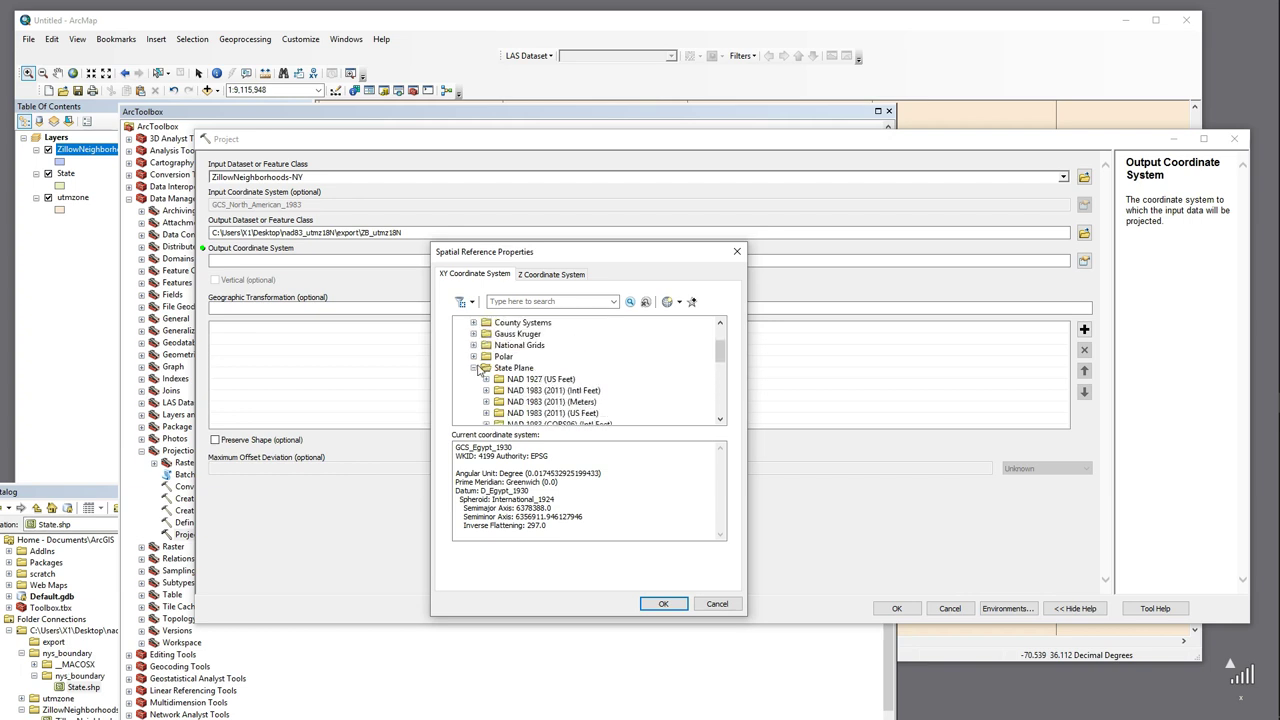
left_click(481, 369)
left_click(474, 392)
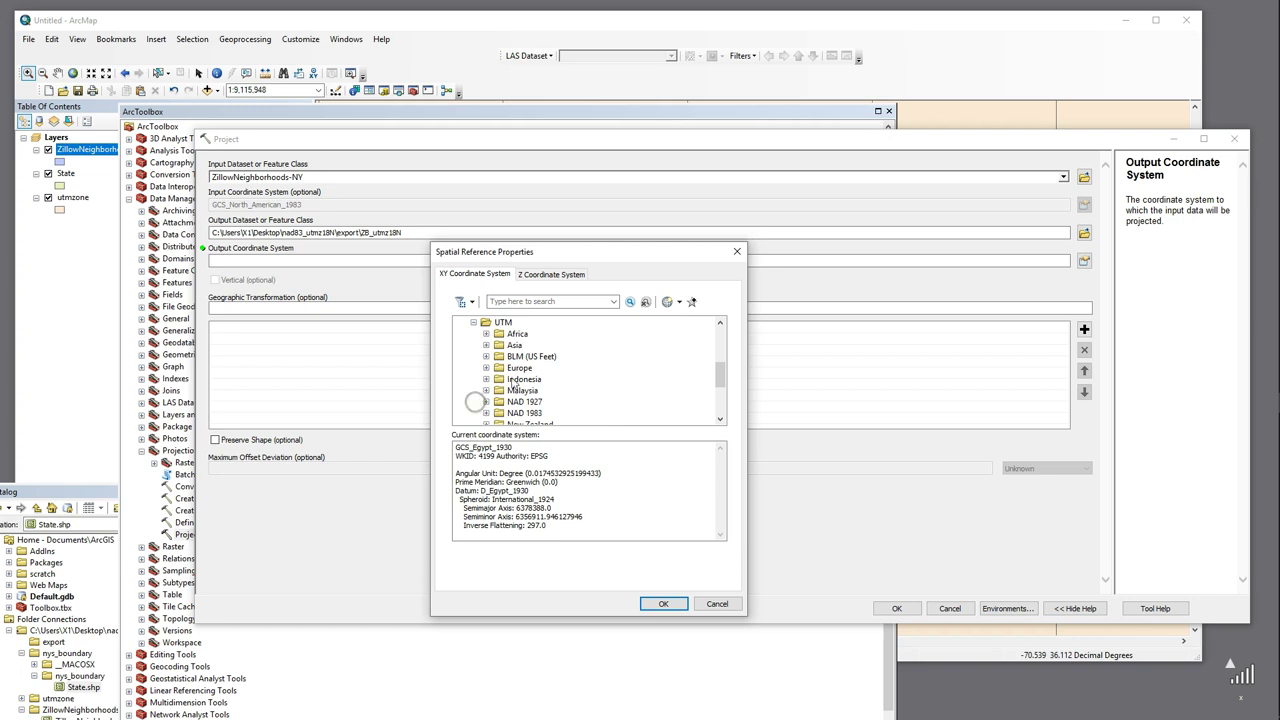
scroll(524, 368, "down", 1)
scroll(528, 388, "up", 3)
left_click(473, 360)
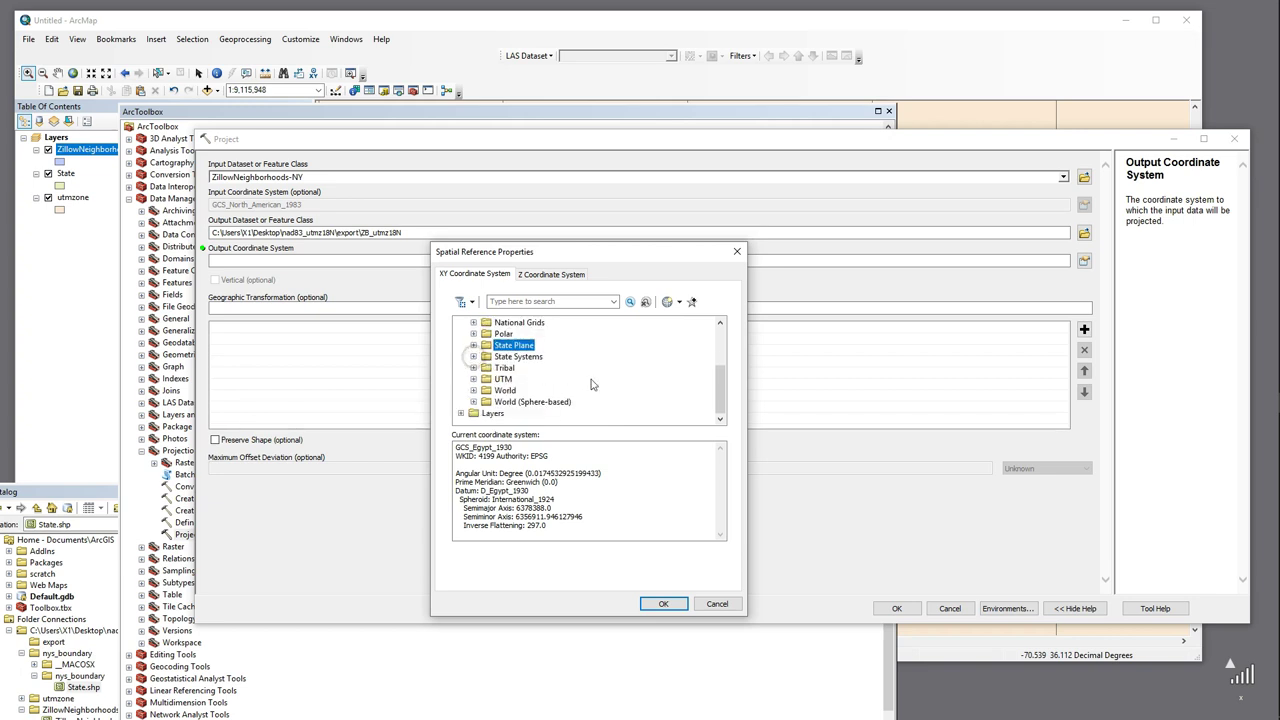
Select NAD 1983 UTM Zone 18N from the NAD 1983 group of the UTM projected coordinate systems.
left_click(473, 379)
scroll(530, 401, "down", 1)
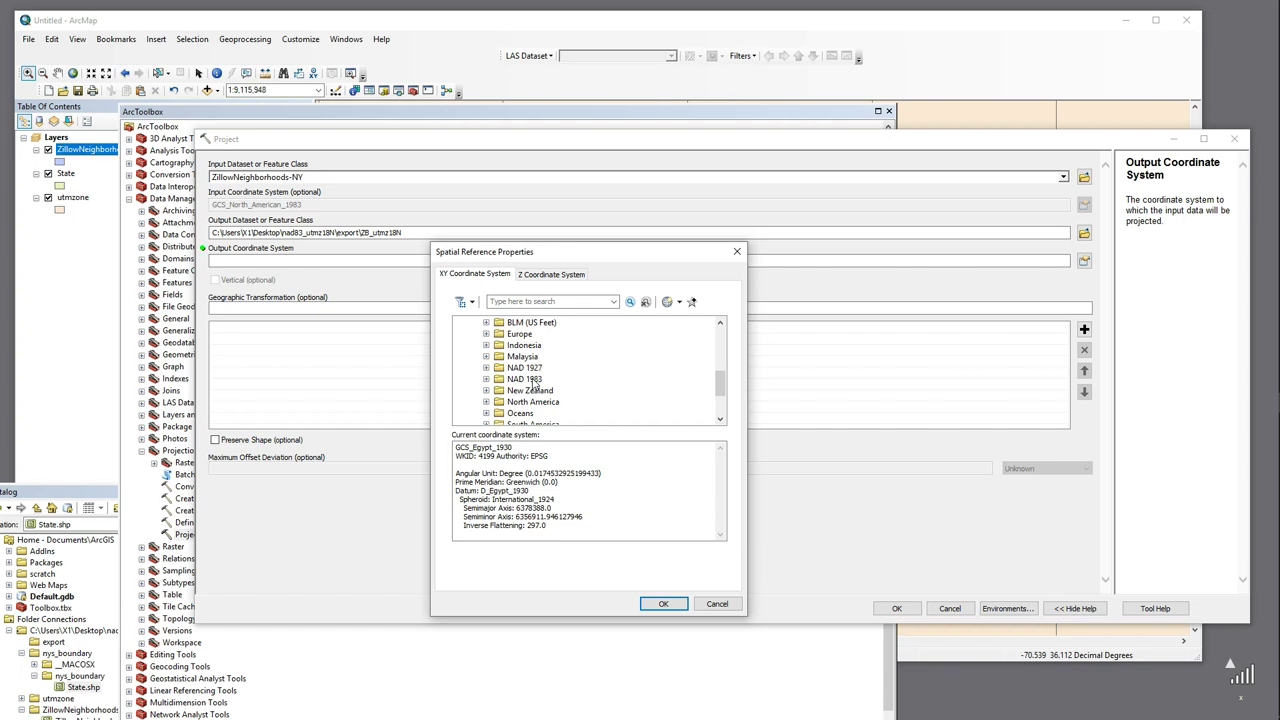
double_click(534, 380)
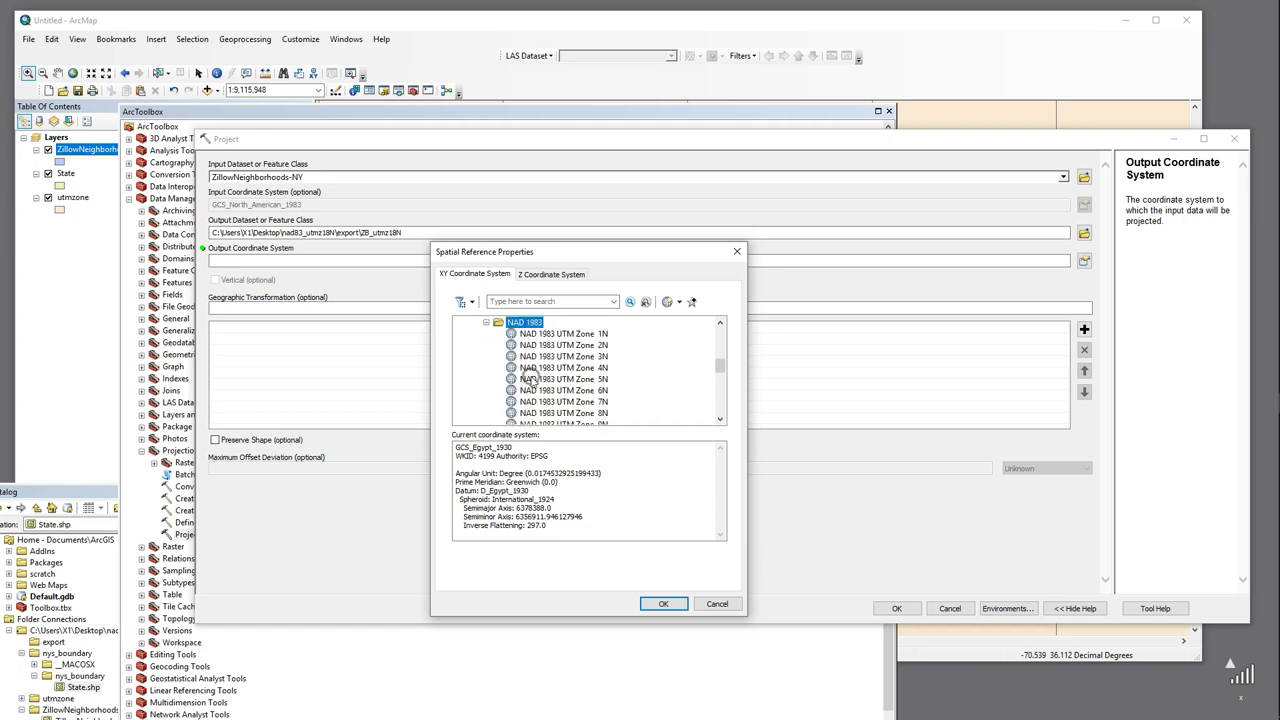
scroll(565, 392, "down", 3)
scroll(575, 400, "down", 1)
left_click(588, 392)
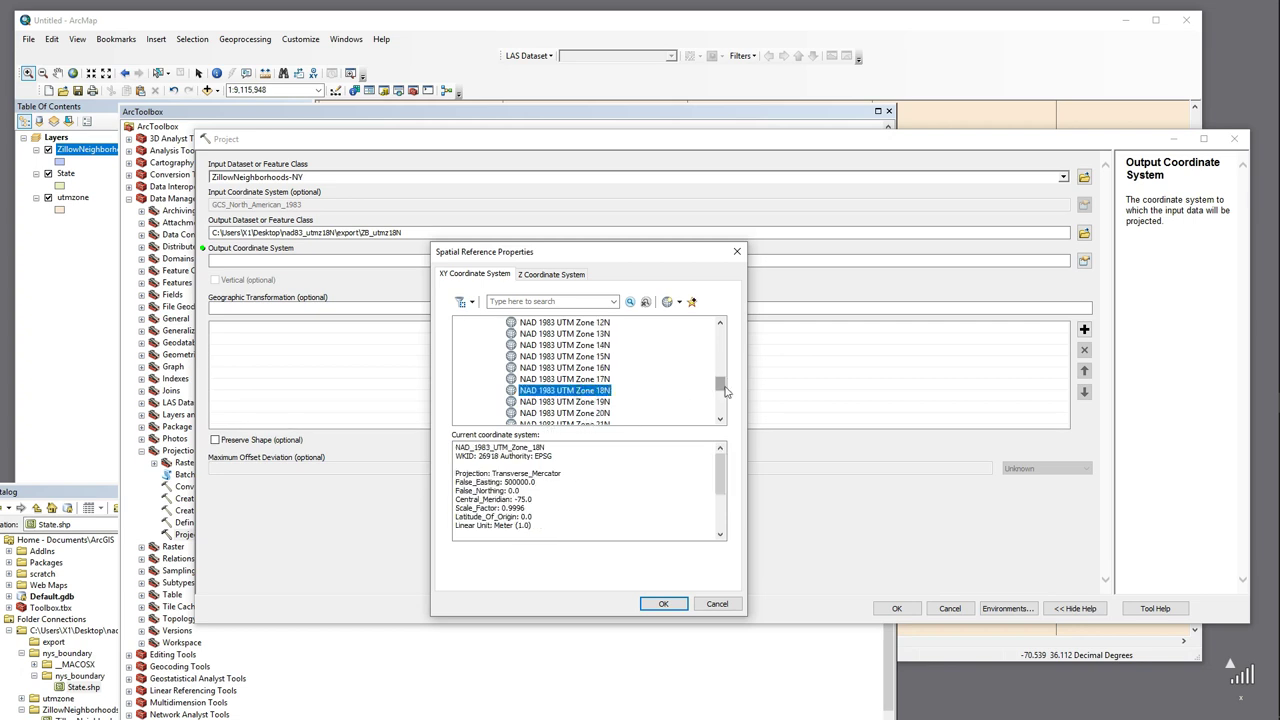
Import the coordinate system from State.shp in the nested nys_boundary folder, check its name, and discard the selection.
left_click_drag(720, 385, 719, 320)
left_click(462, 346)
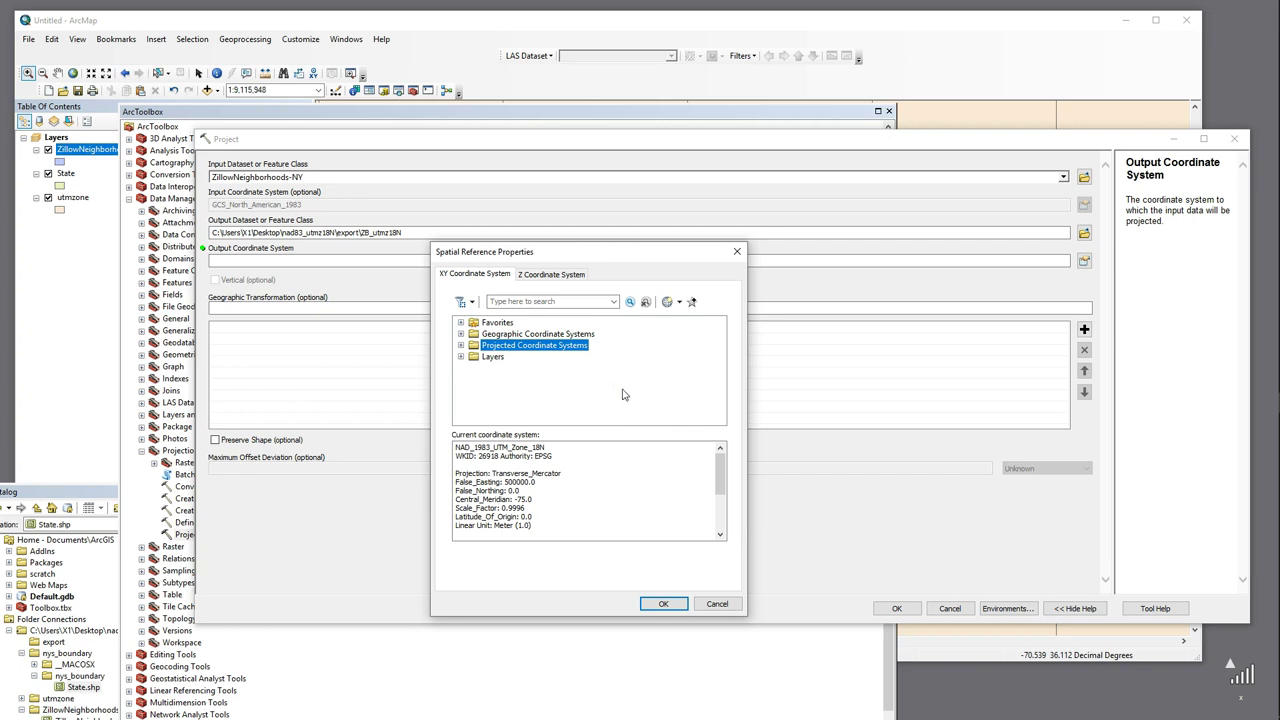
left_click(679, 302)
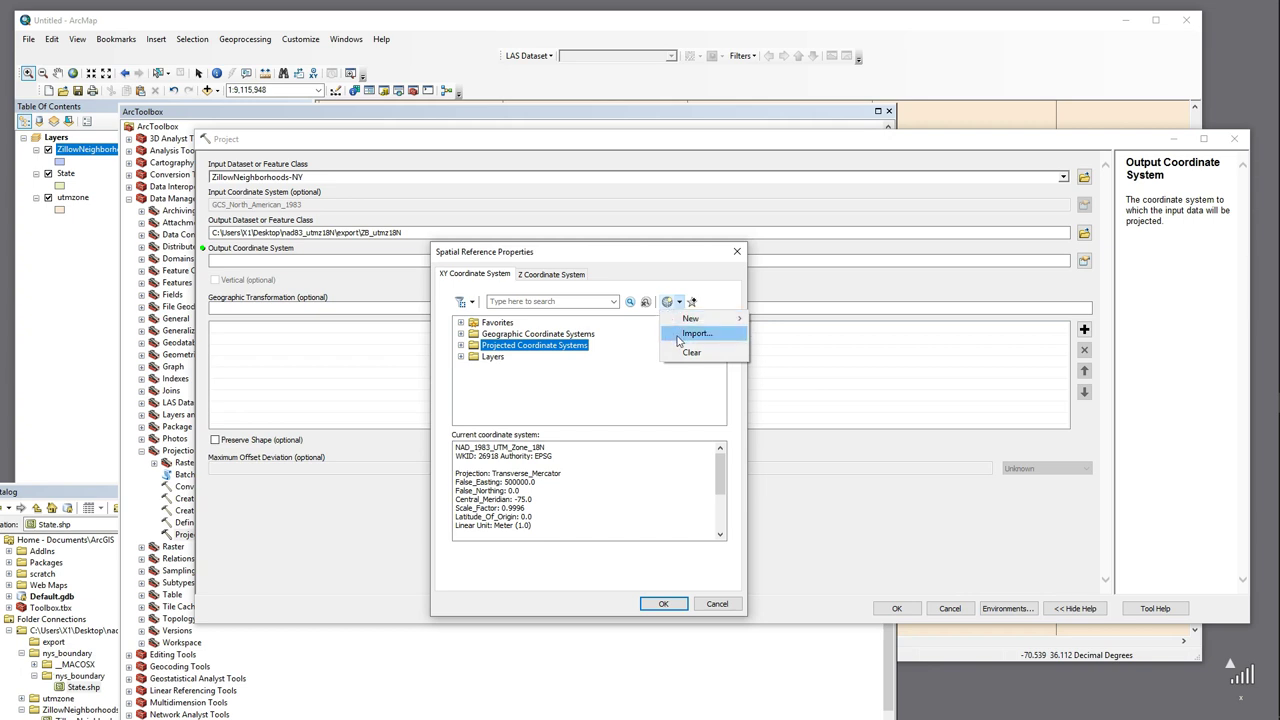
left_click(696, 333)
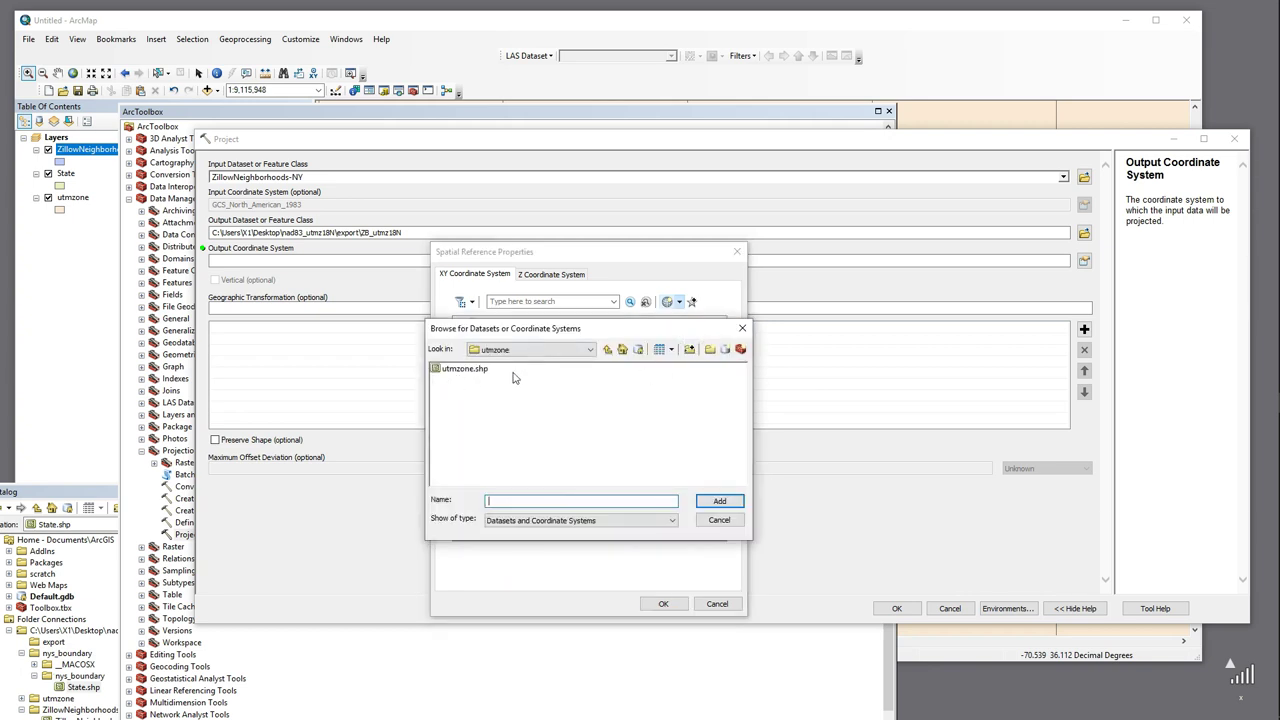
left_click(607, 349)
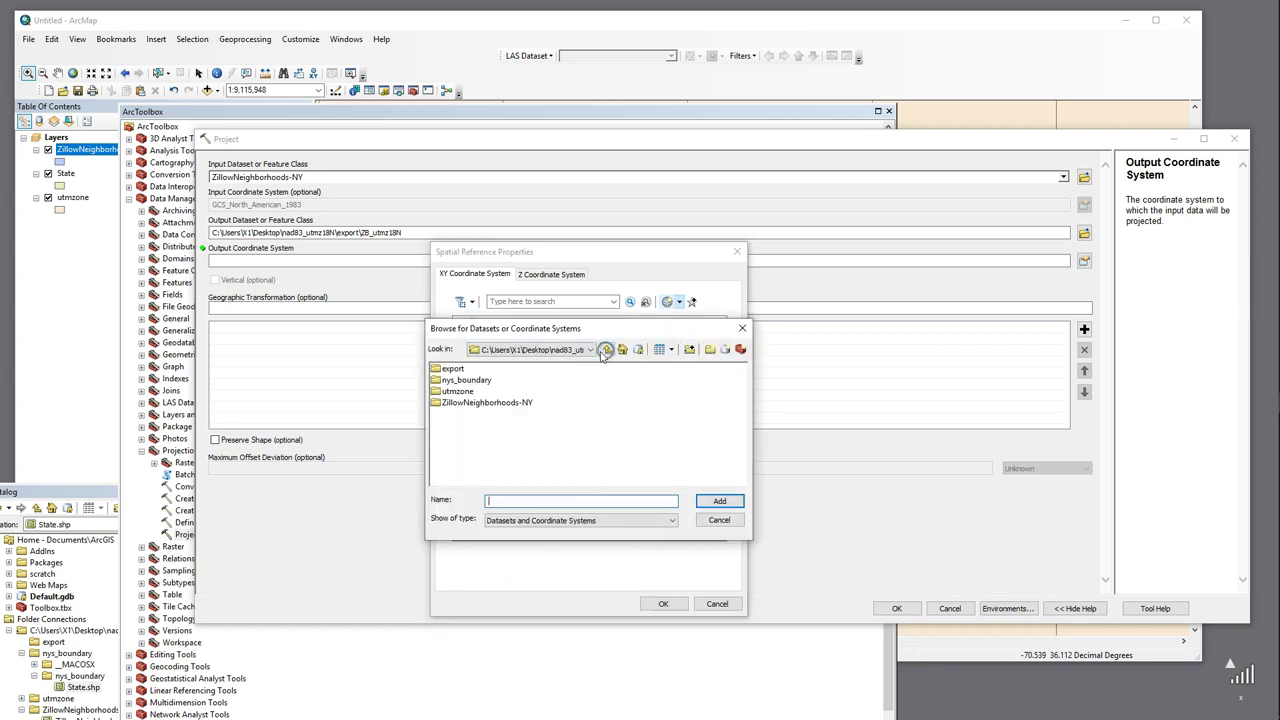
double_click(468, 381)
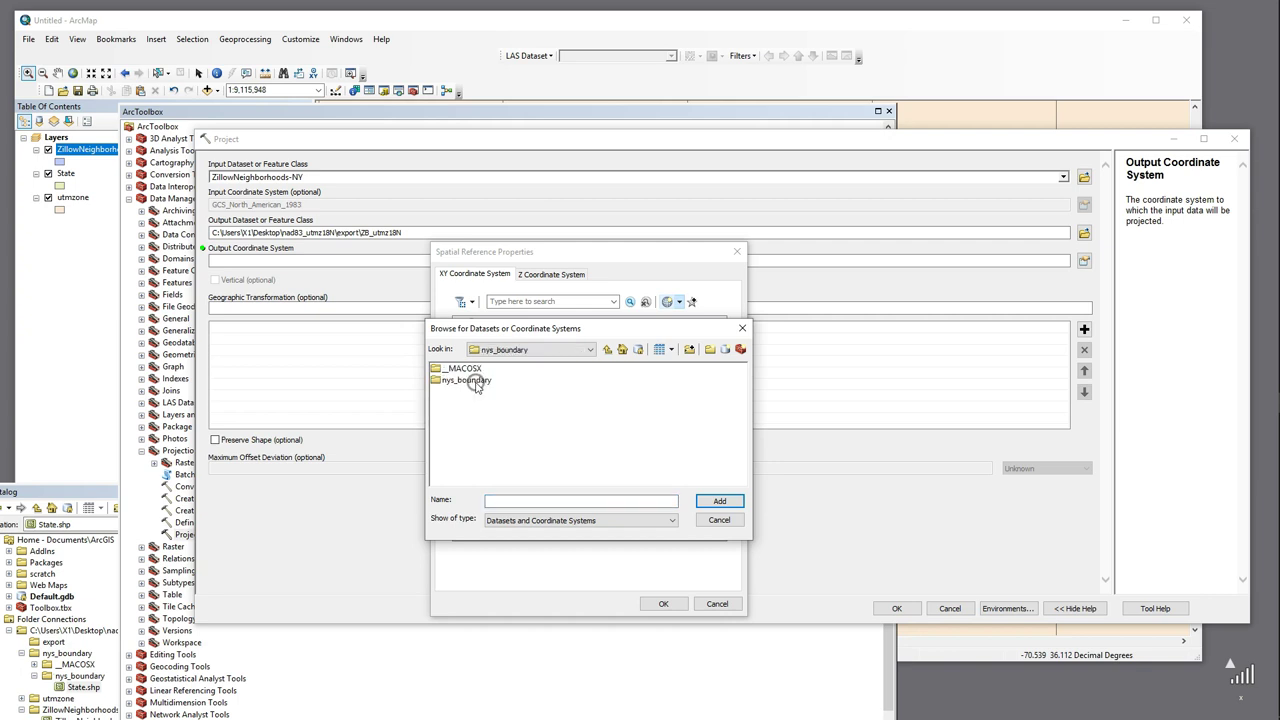
double_click(465, 380)
left_click(452, 369)
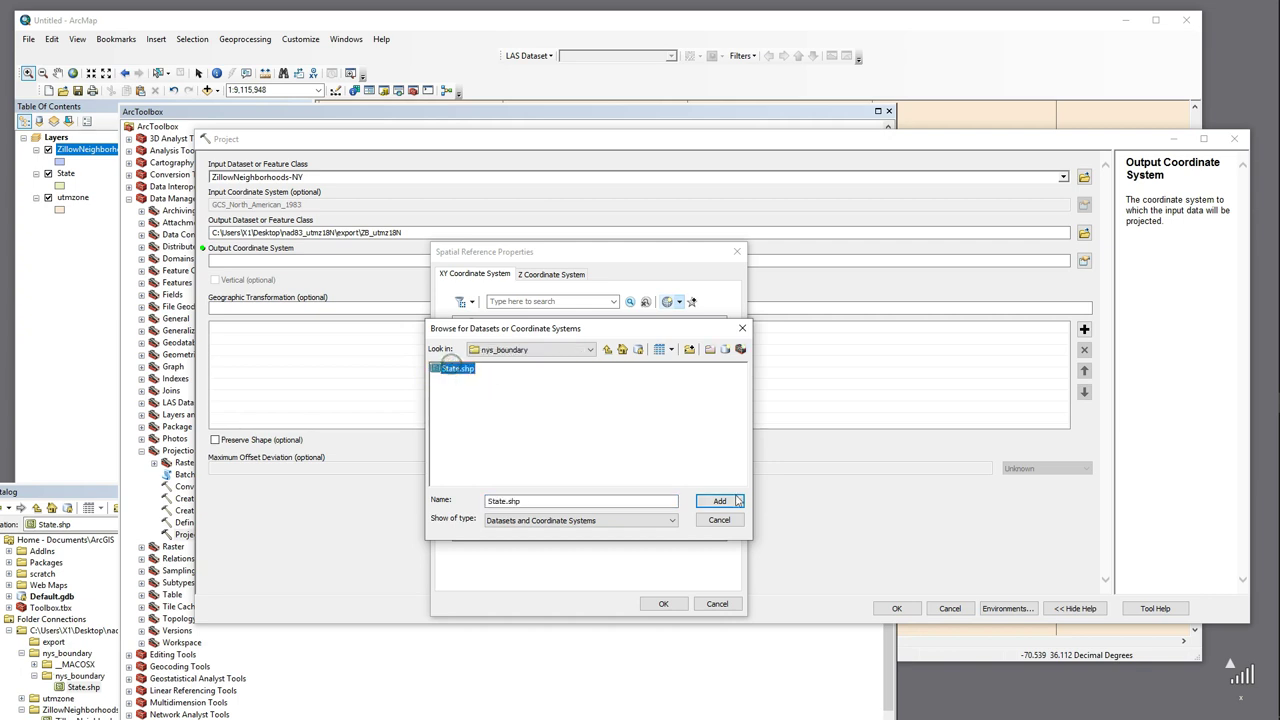
left_click(719, 500)
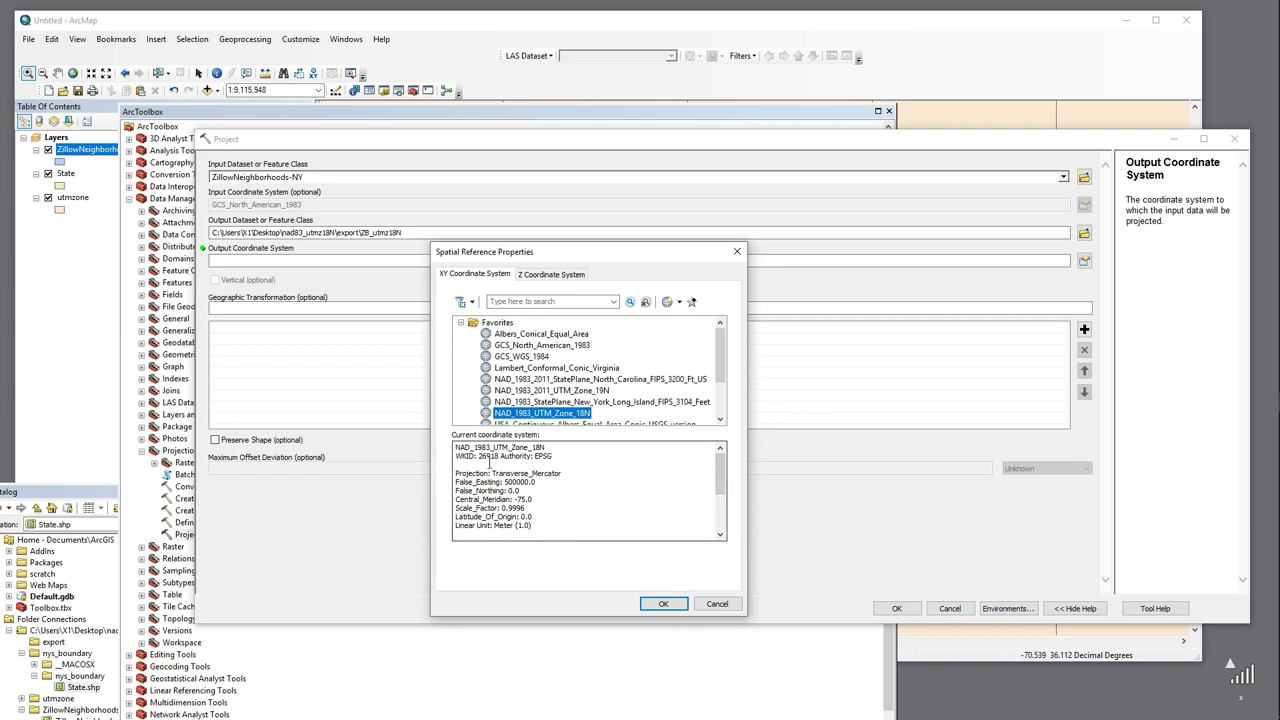
left_click_drag(455, 447, 550, 447)
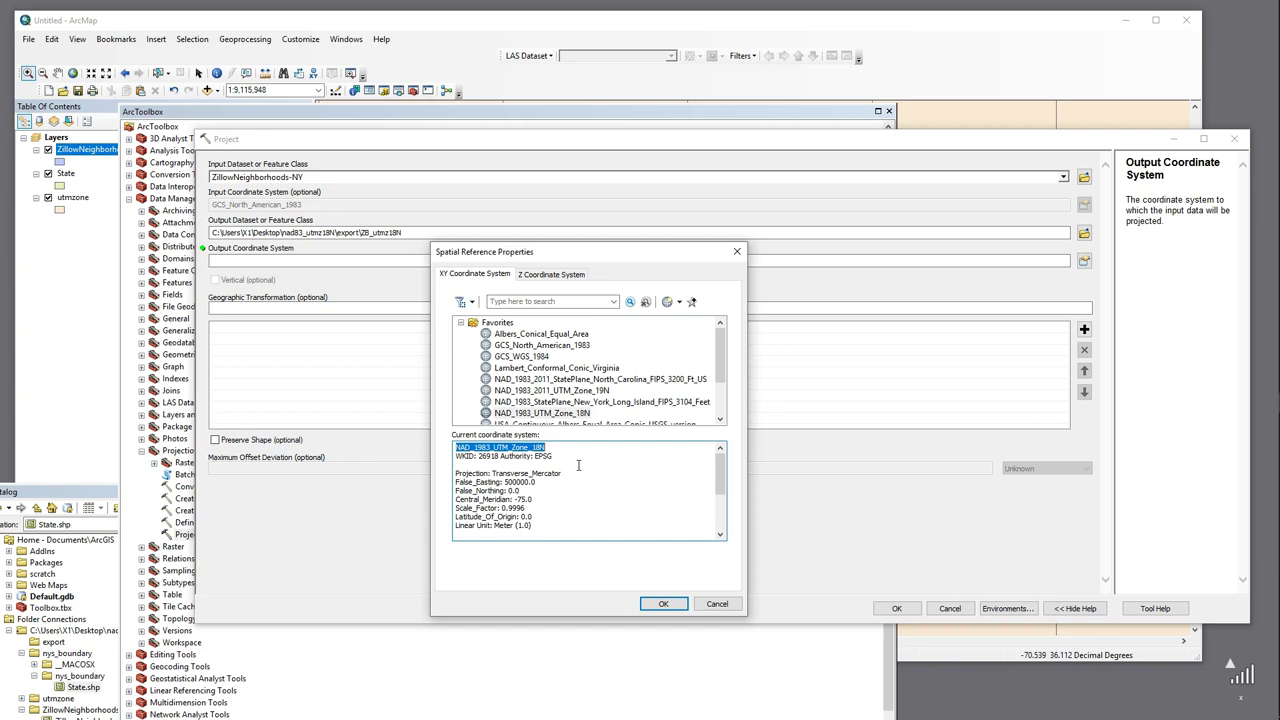
left_click(717, 603)
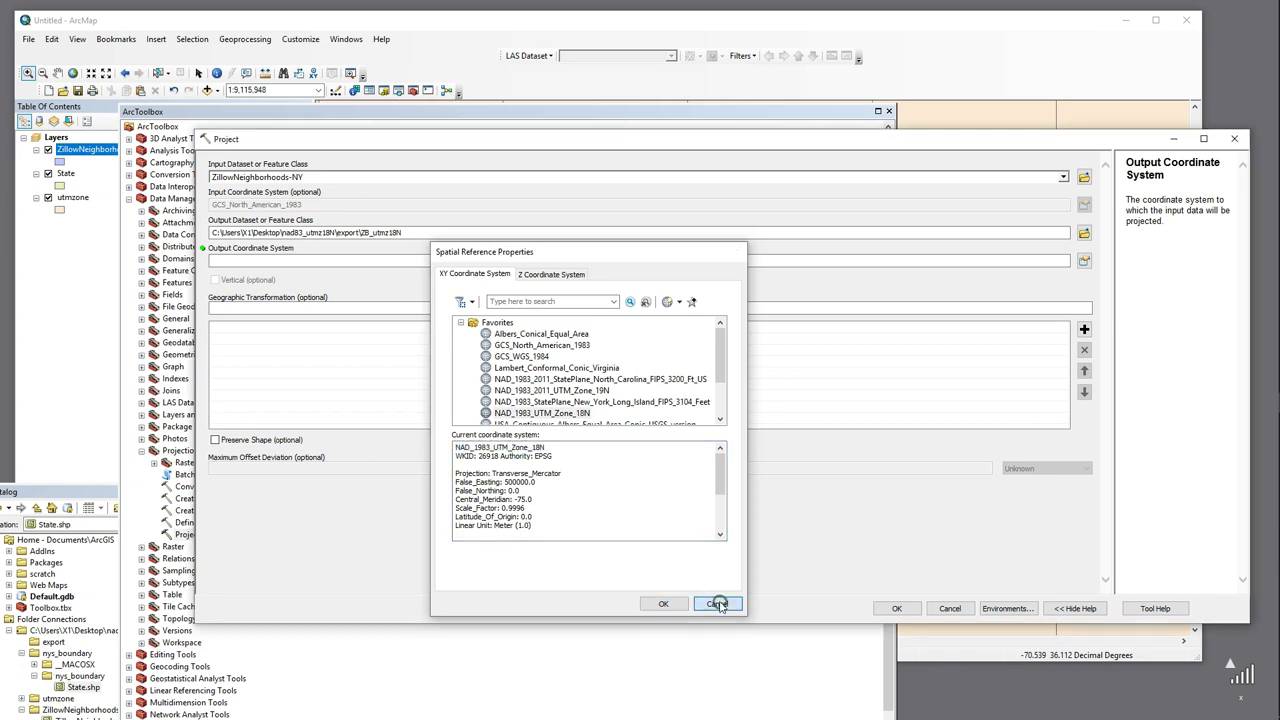
left_click(1084, 260)
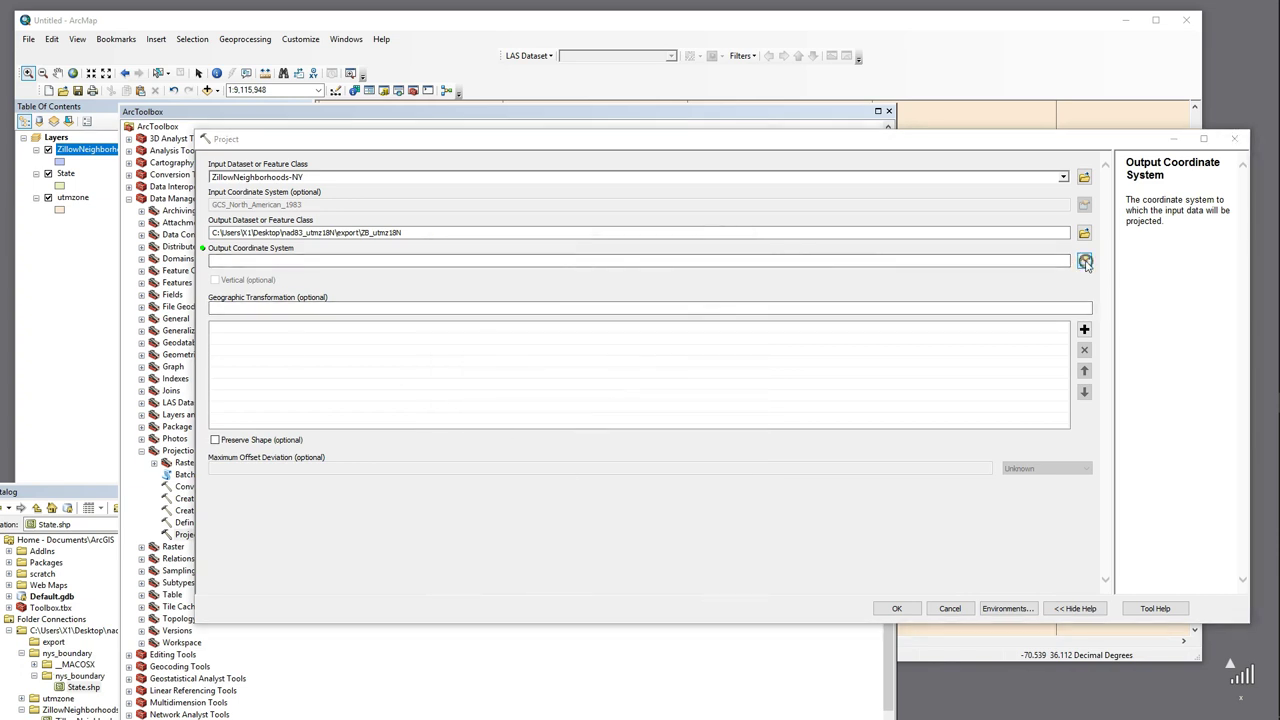
left_click_drag(700, 201, 545, 247)
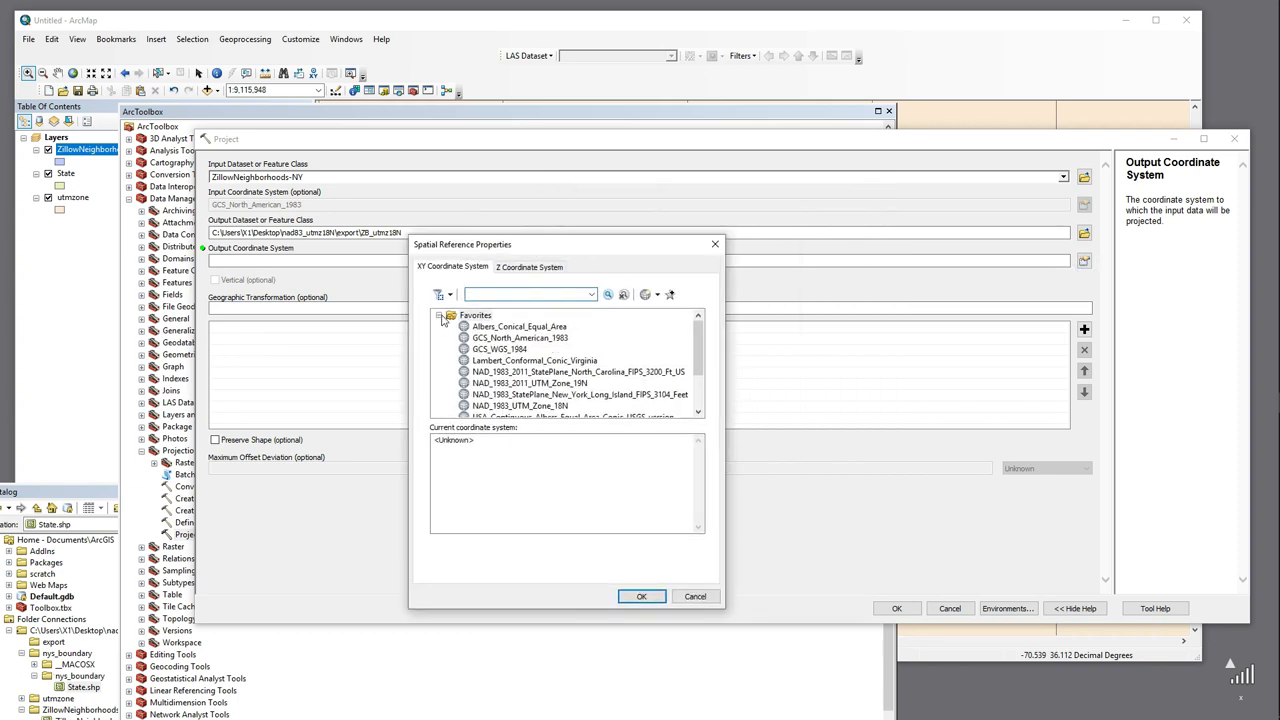
left_click(500, 293)
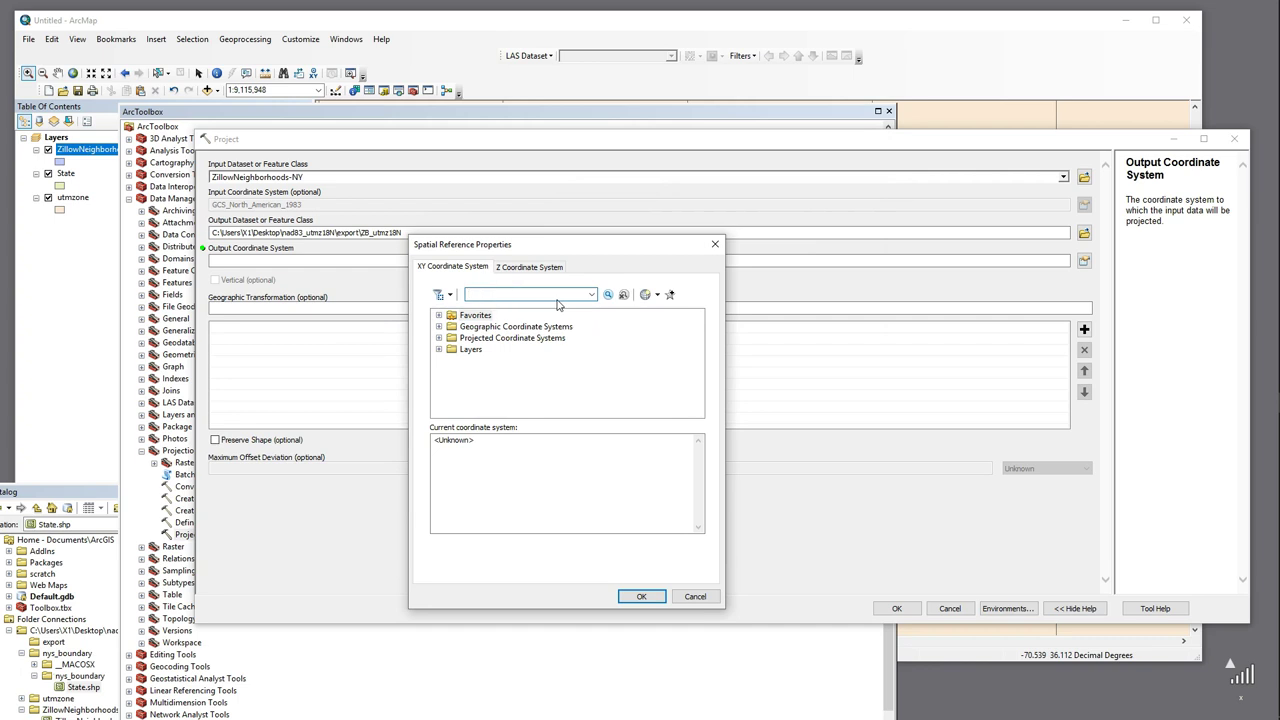
left_click(695, 597)
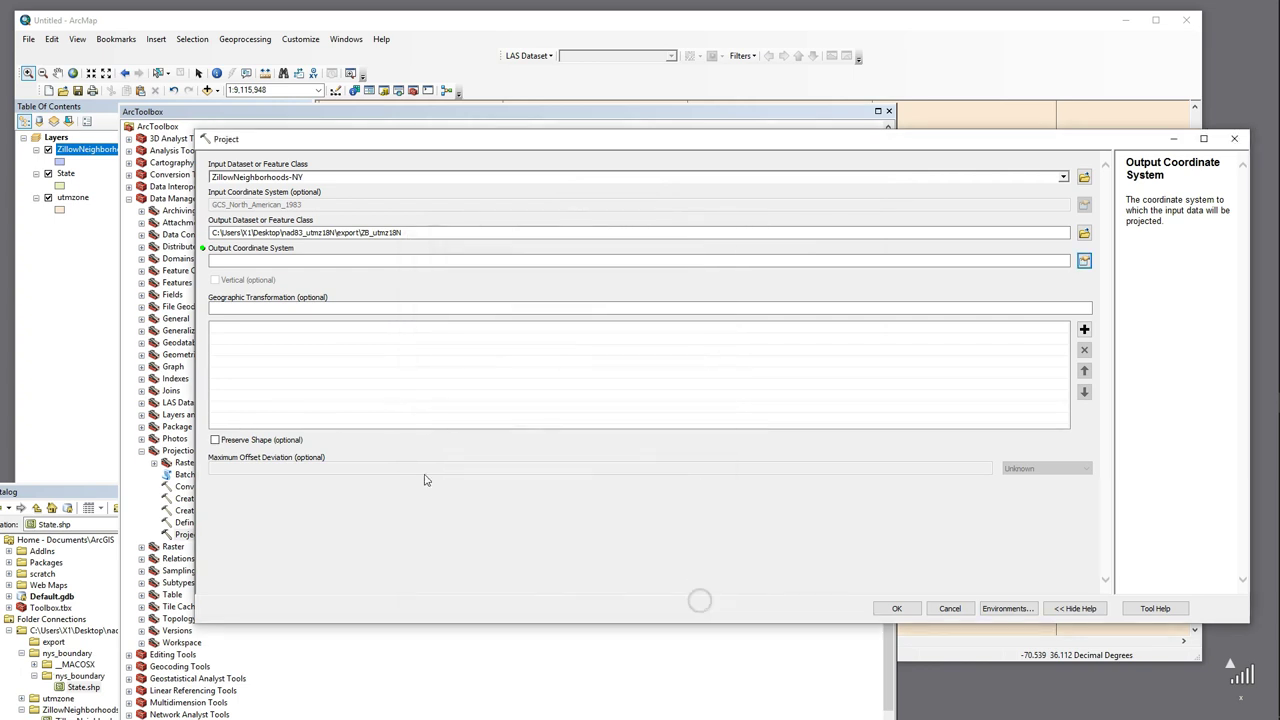
Copy the projected coordinate system name NAD_1983_UTM_Zone_18N from the State layer's source properties and dismiss the properties.
right_click(65, 174)
left_click(137, 450)
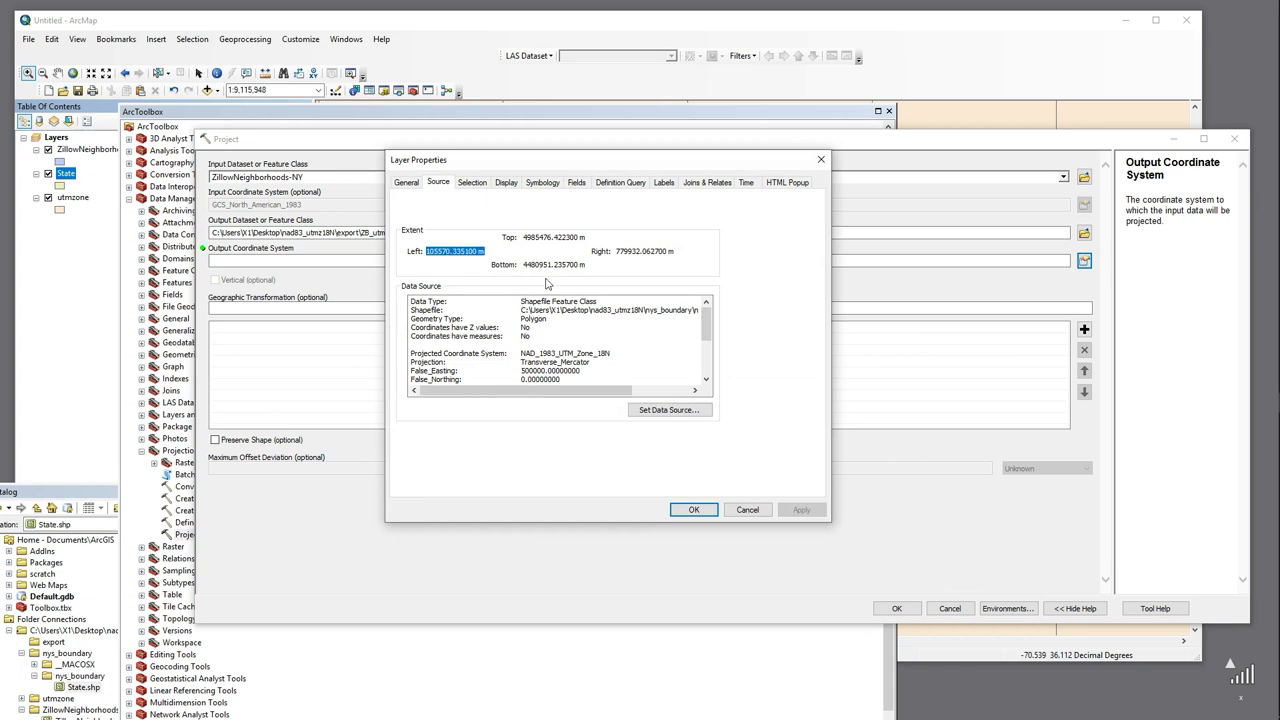
left_click_drag(620, 357, 516, 355)
key("ctrl+c")
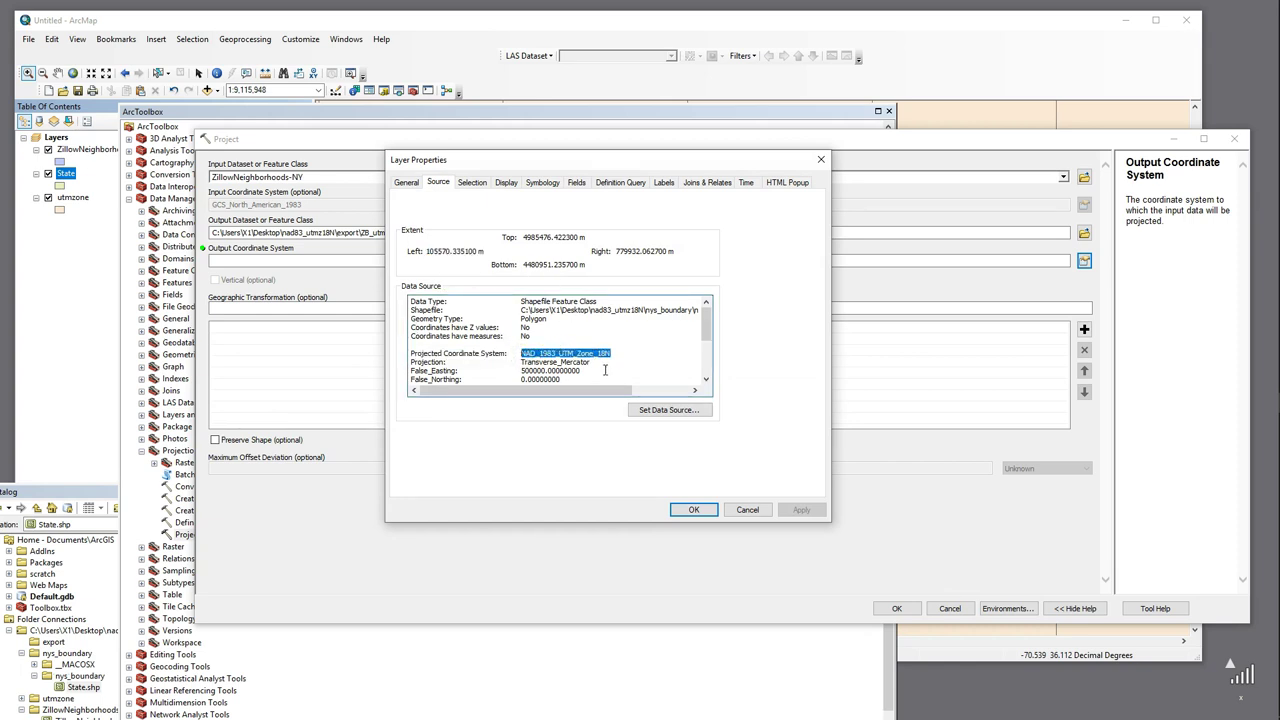
left_click(748, 509)
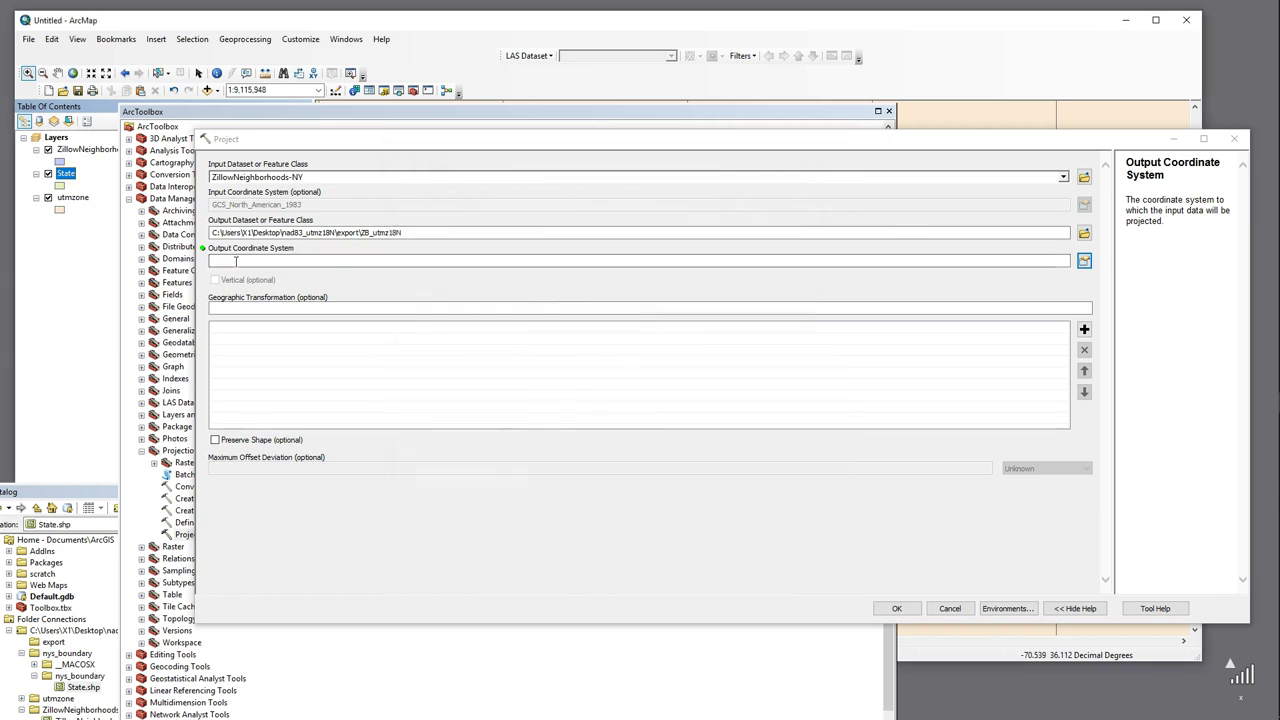
Search the output coordinate systems for the copied name NAD_1983_UTM_Zone_18N and select NAD 1983 UTM Zone 18N under Projected Coordinate Systems, UTM, NAD 1983.
left_click(1086, 261)
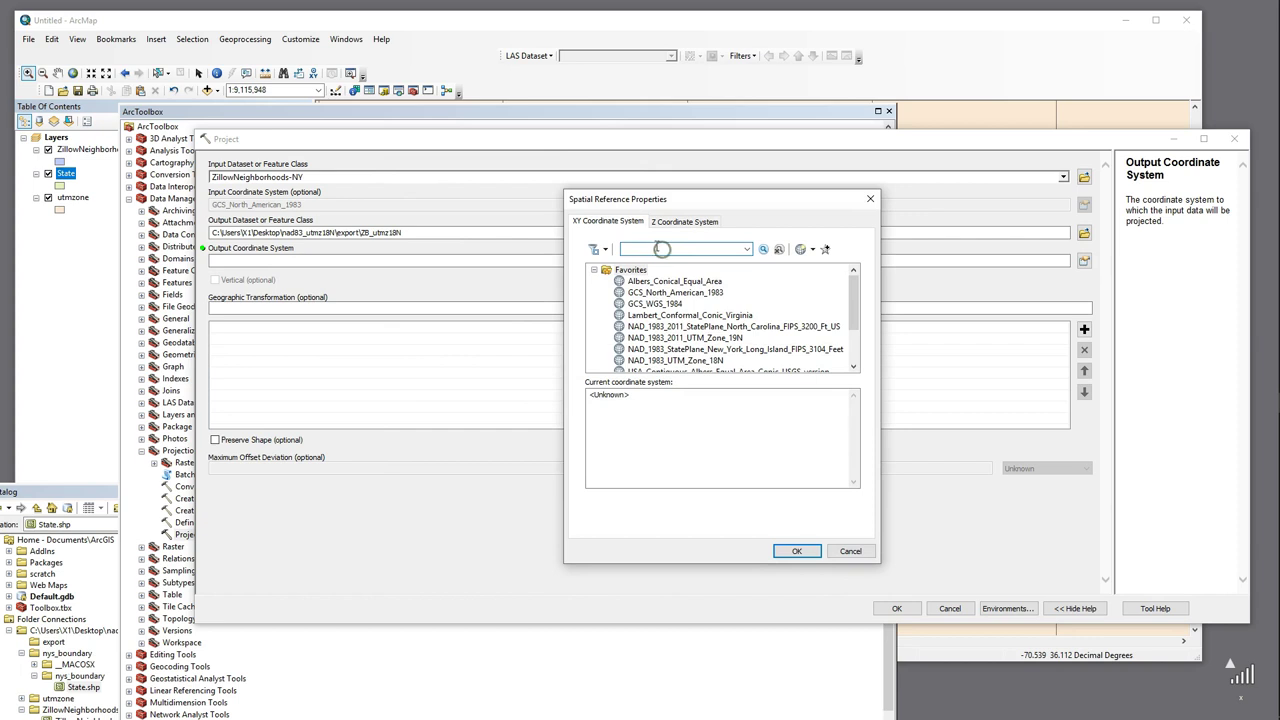
left_click(648, 247)
key("ctrl+v")
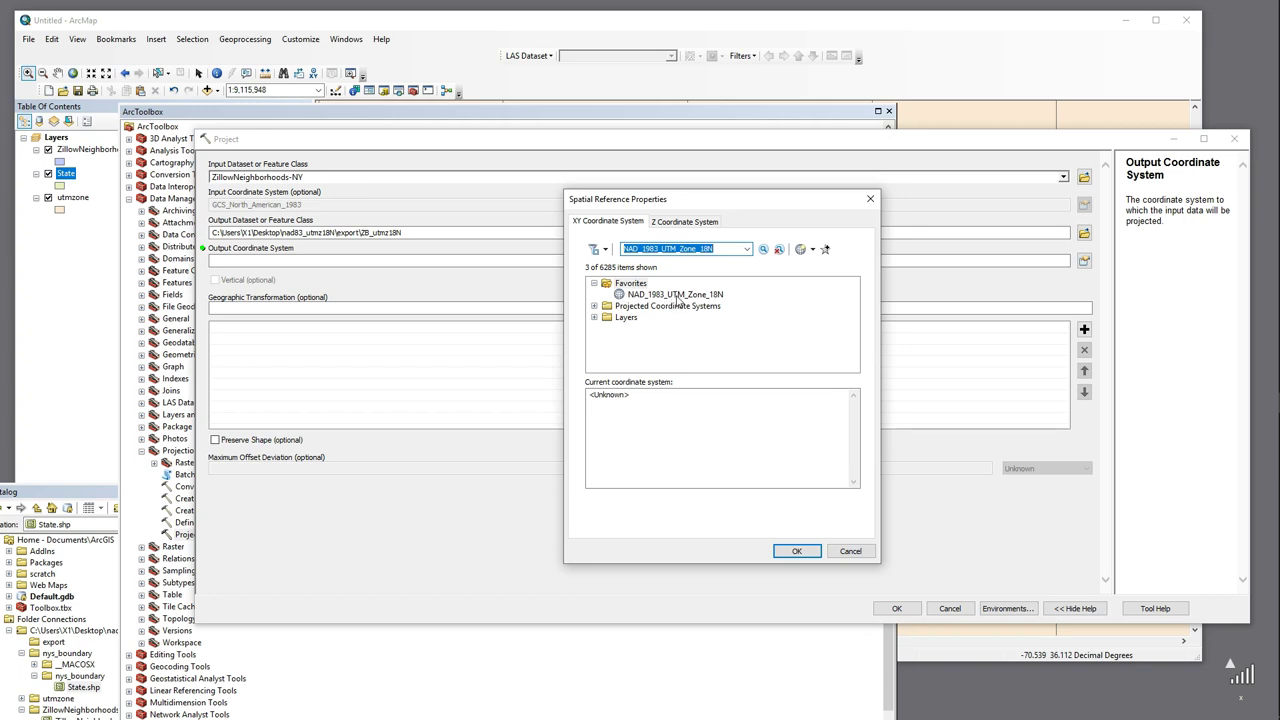
left_click(594, 285)
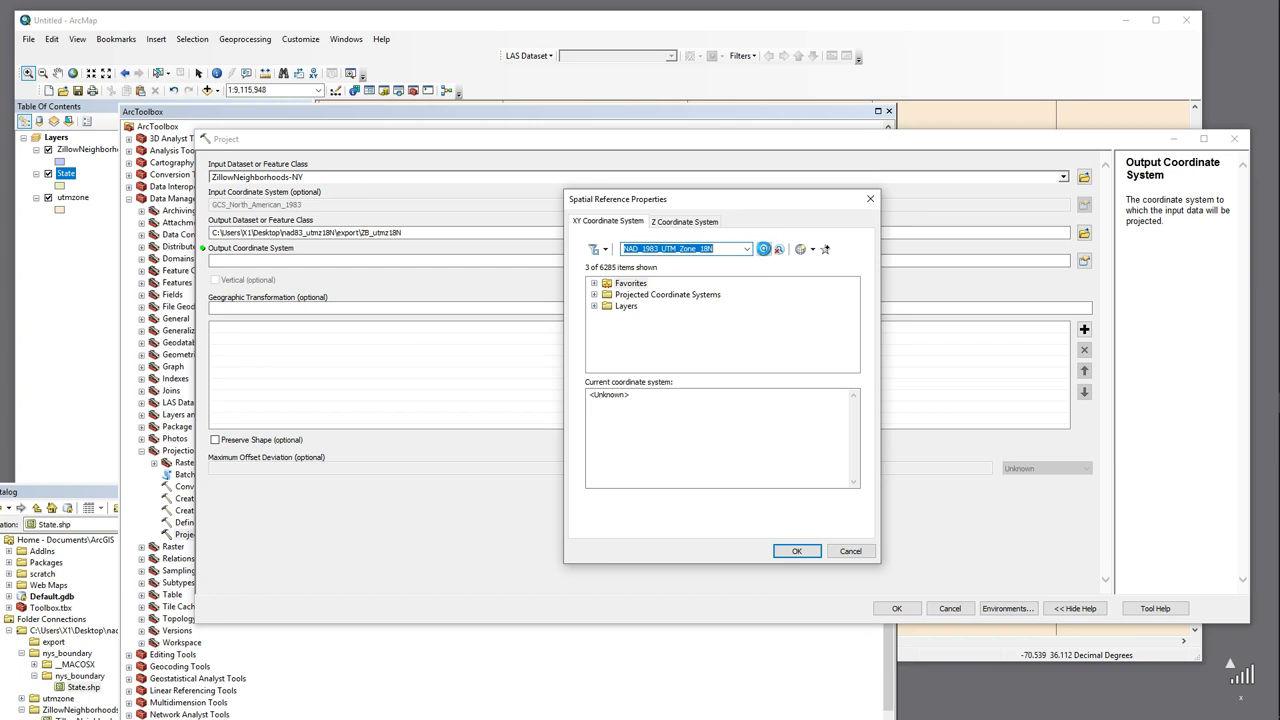
left_click(763, 249)
left_click(594, 295)
left_click(620, 317)
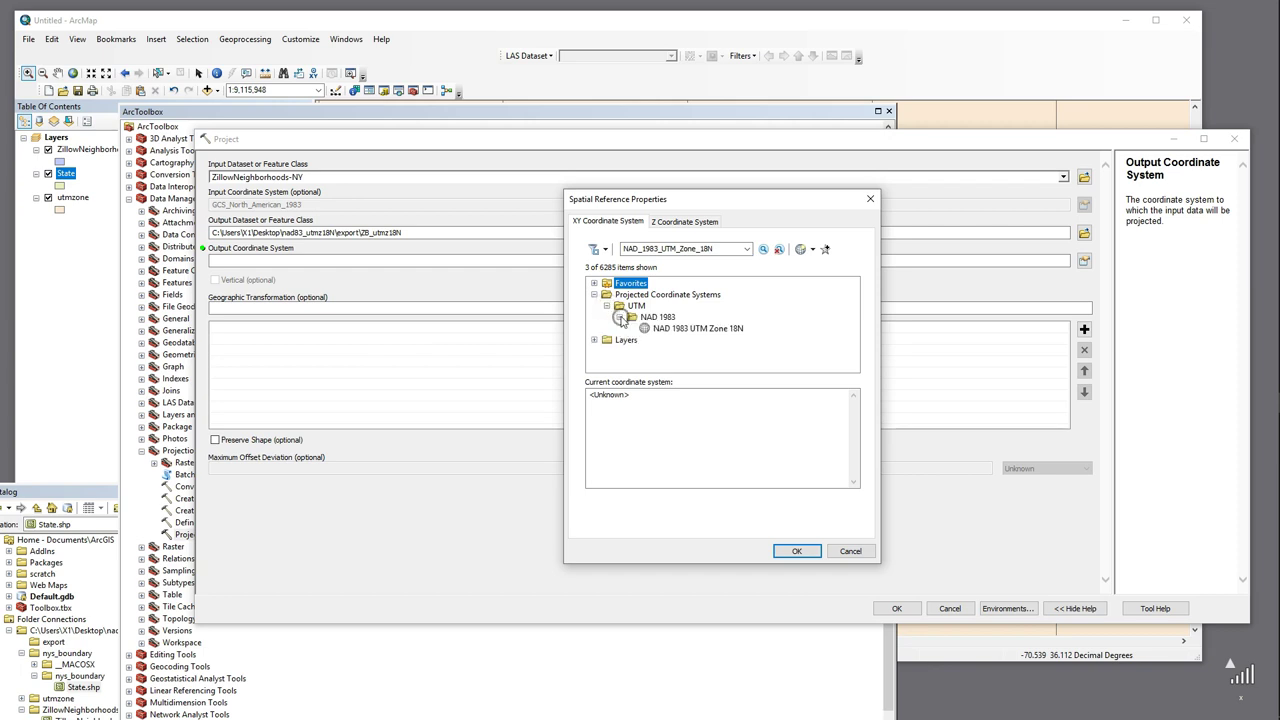
left_click(674, 331)
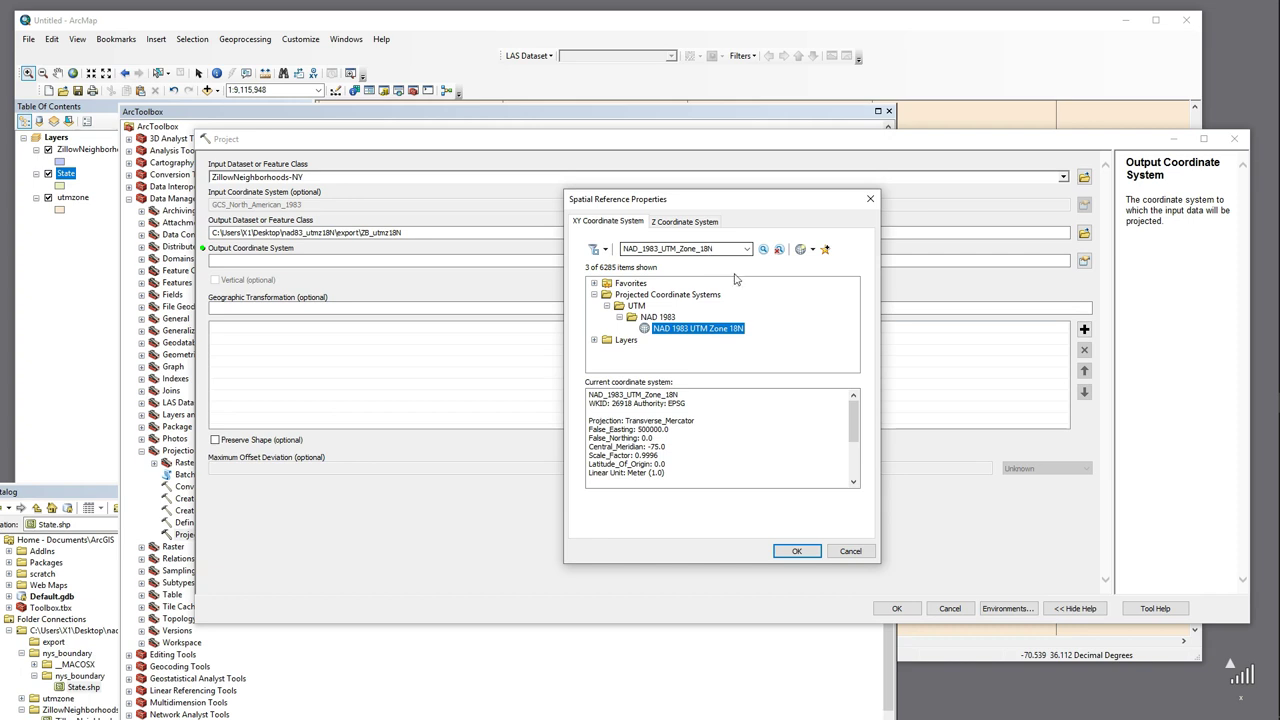
Accept NAD 1983 UTM Zone 18N as the output coordinate system and run the Project tool without a geographic transformation, dismissing the report and toolbox.
left_click(692, 334)
left_click(796, 553)
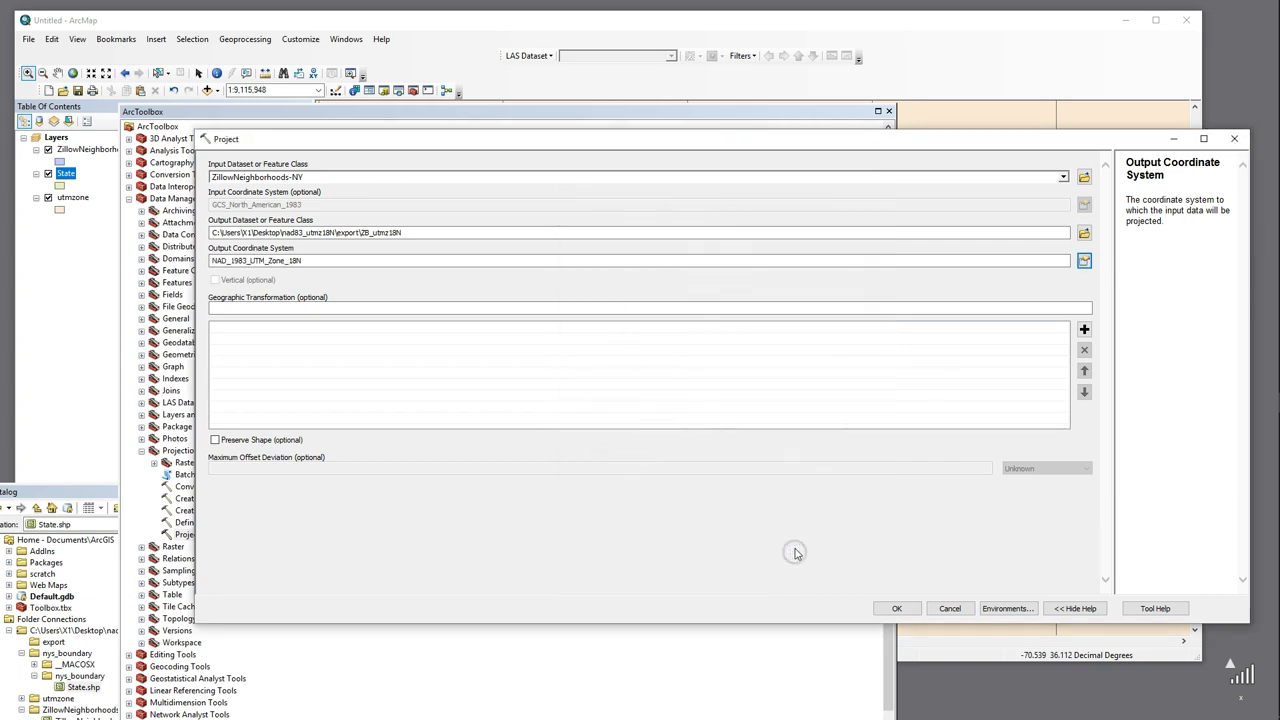
left_click(245, 307)
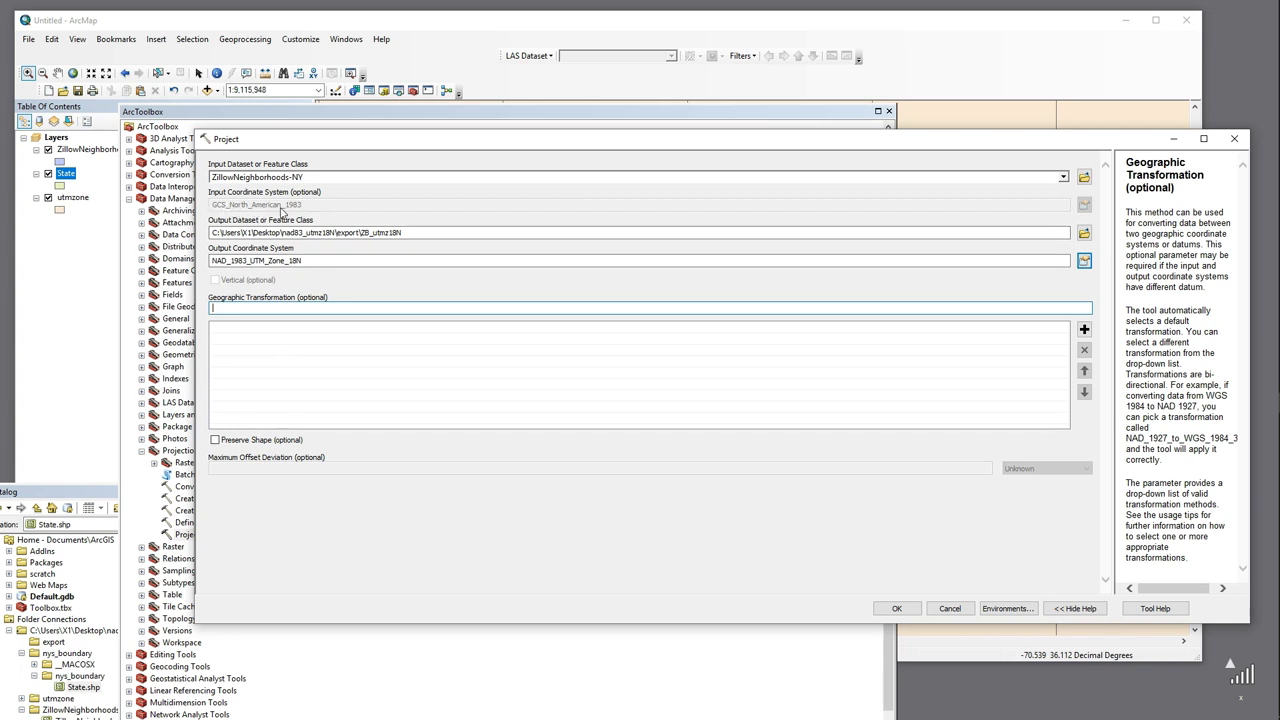
left_click_drag(247, 260, 208, 260)
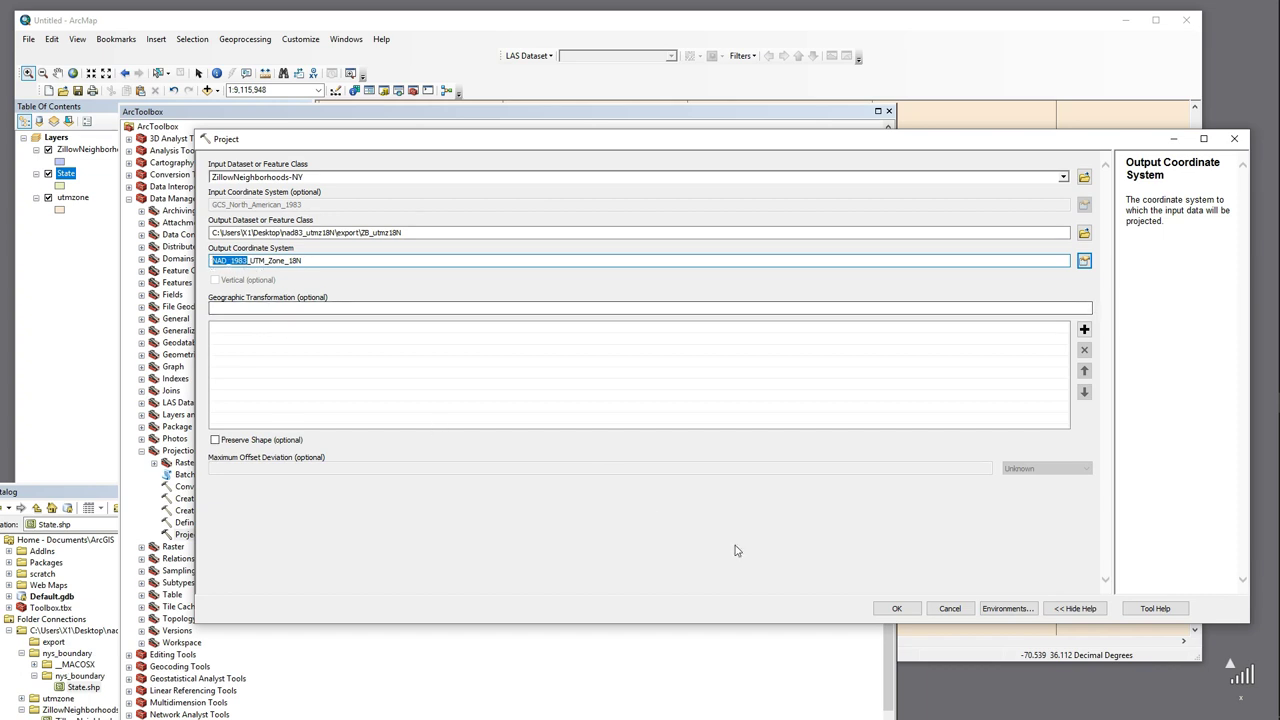
left_click(776, 494)
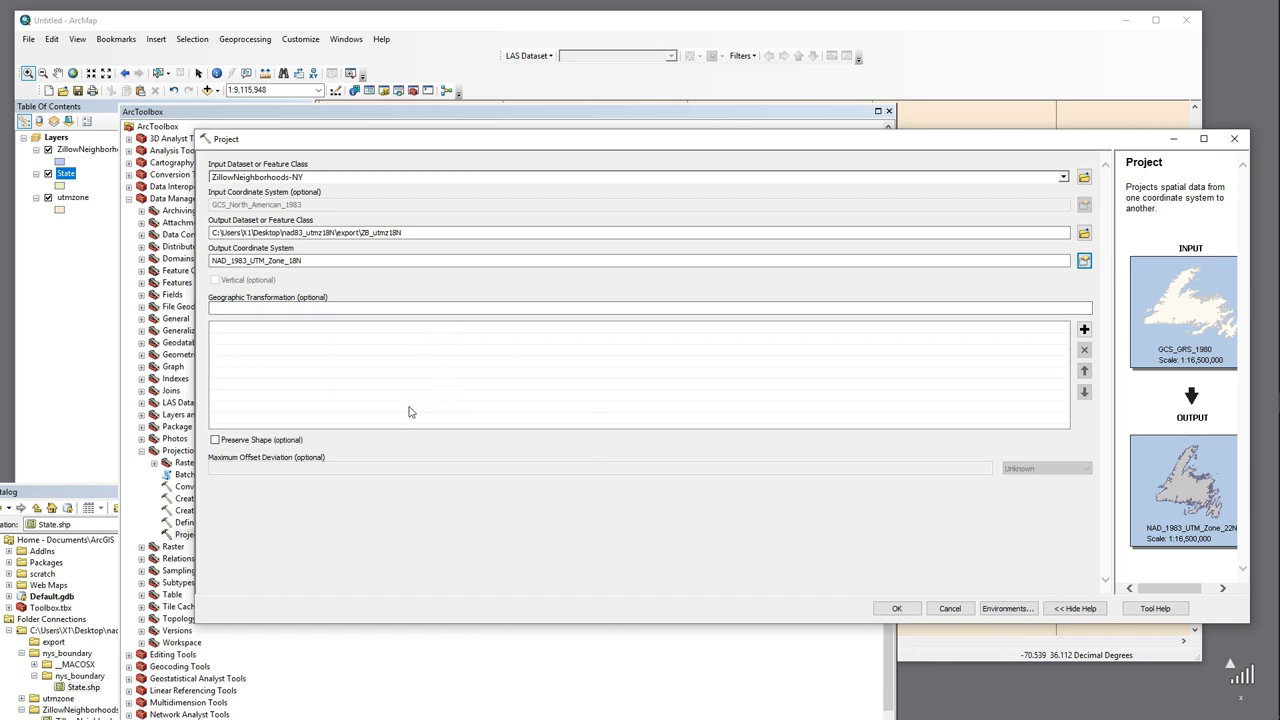
left_click(897, 609)
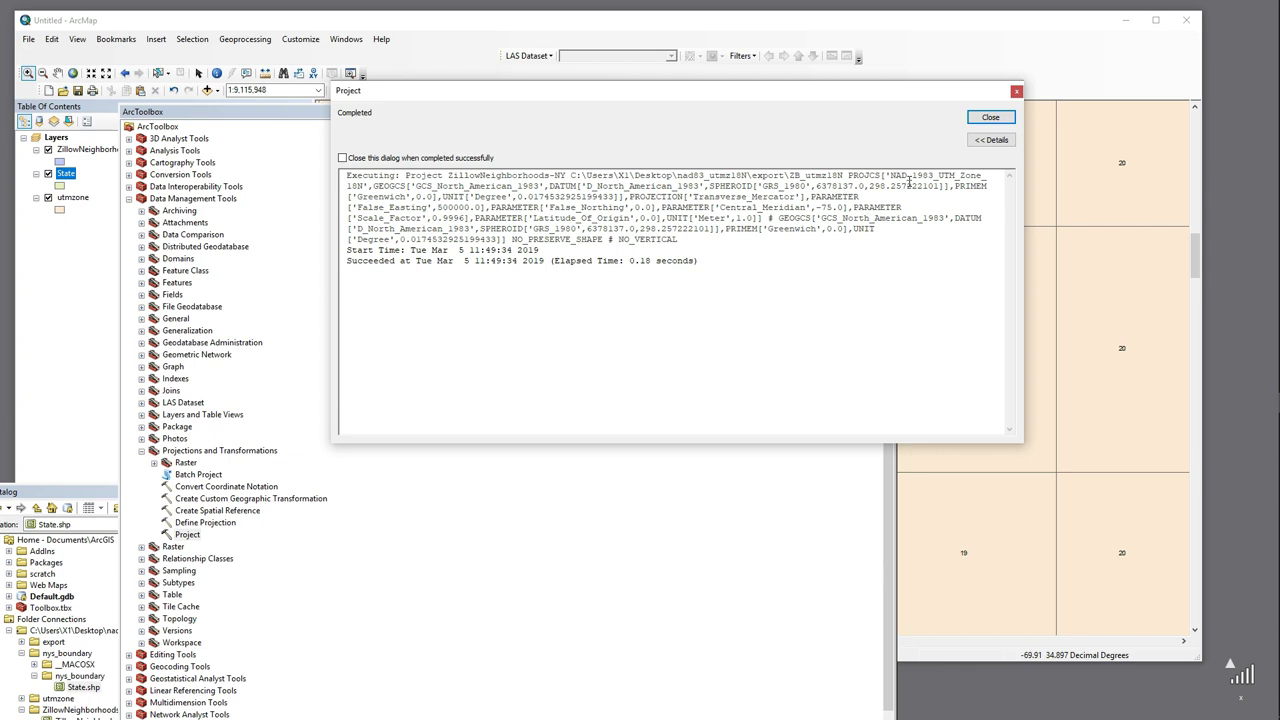
left_click(990, 117)
left_click(888, 110)
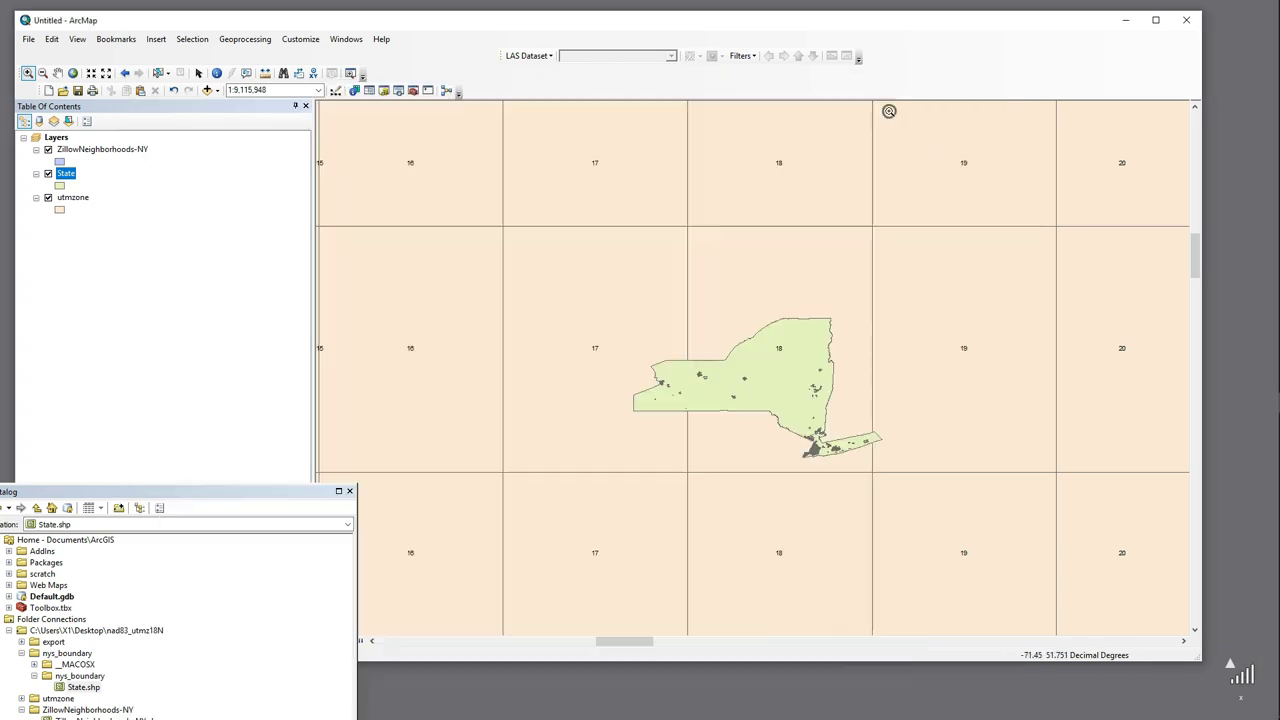
Add the projected shapefile ZB_utmz18N.shp from the export folder to the Layers data frame.
left_click(54, 138)
right_click(54, 138)
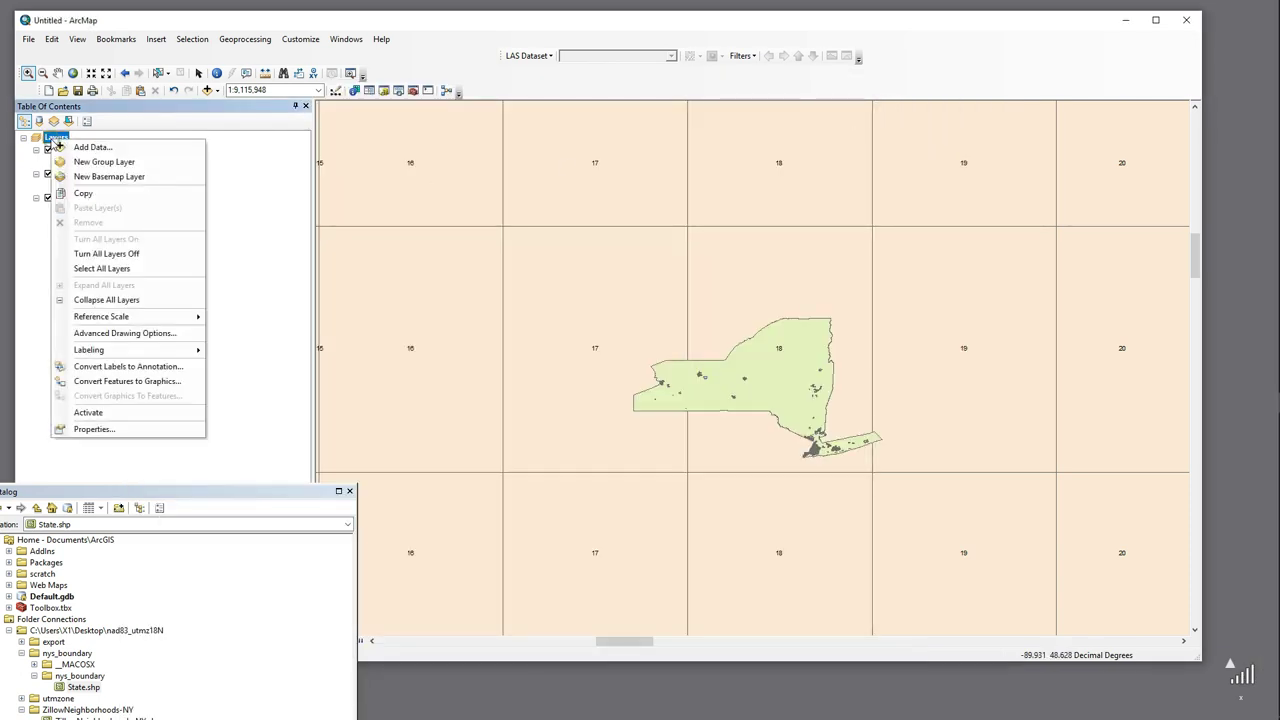
left_click(62, 148)
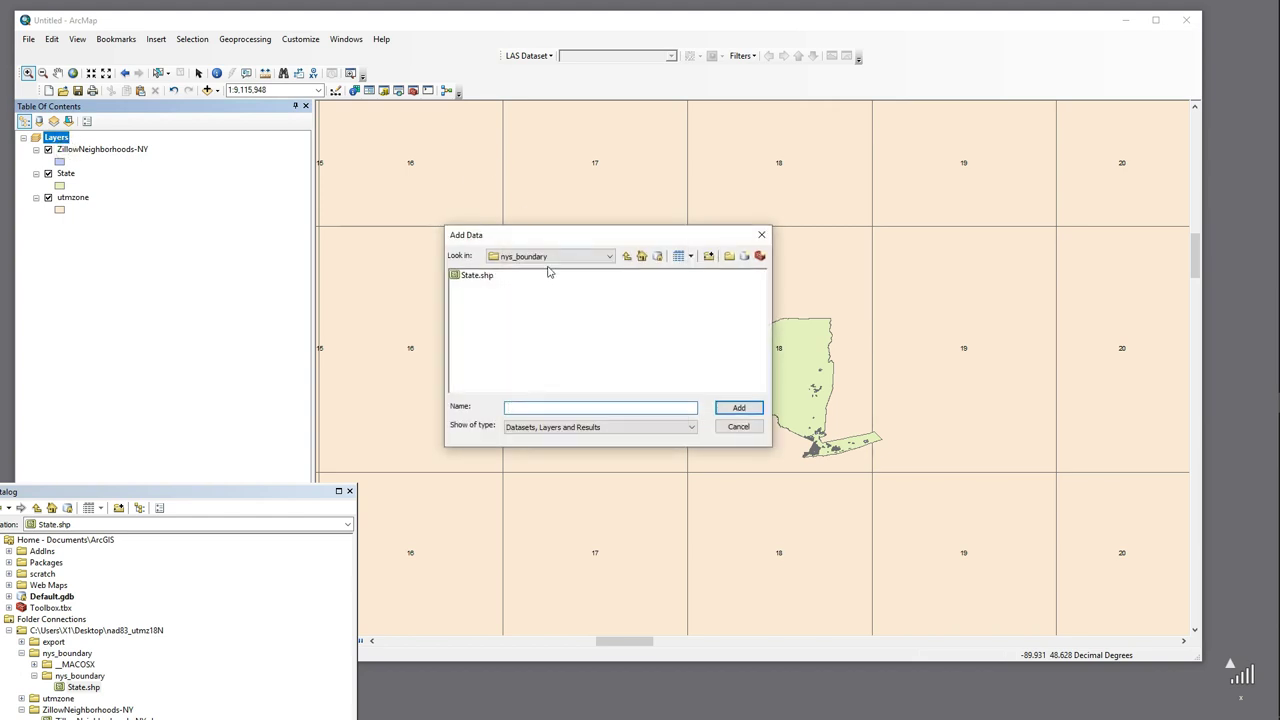
left_click(626, 256)
left_click(626, 256)
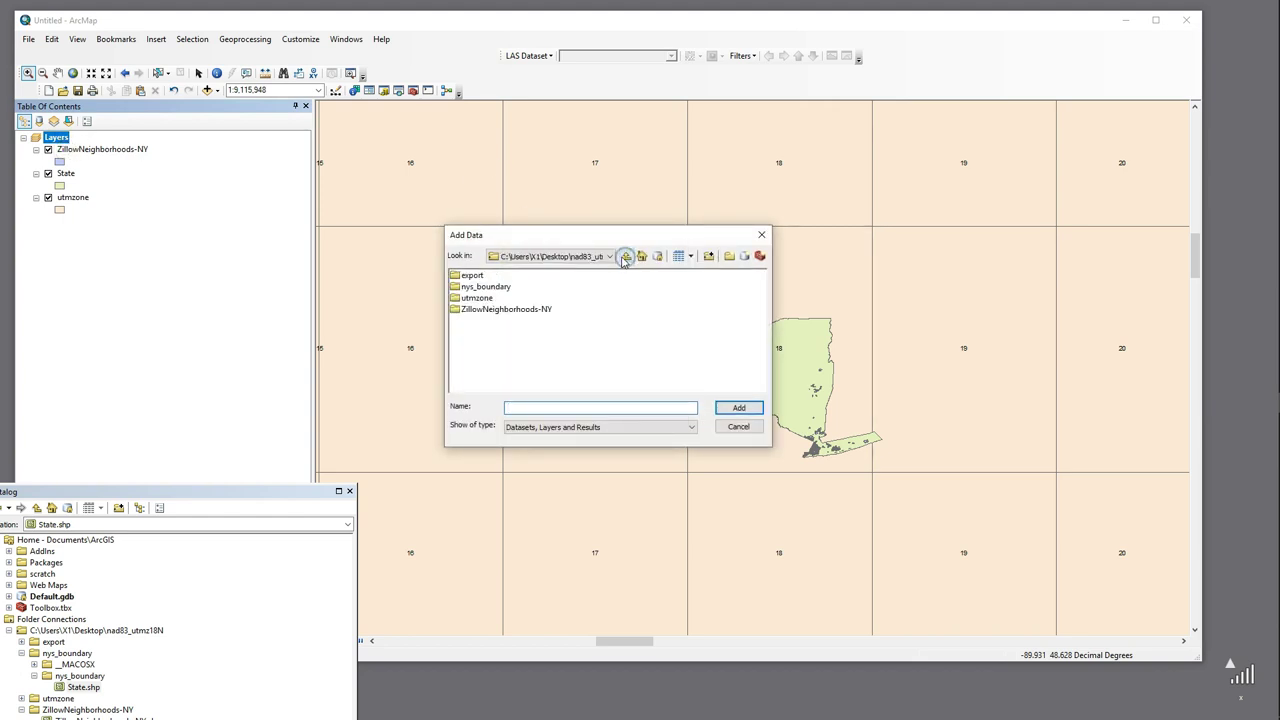
double_click(474, 276)
left_click(473, 278)
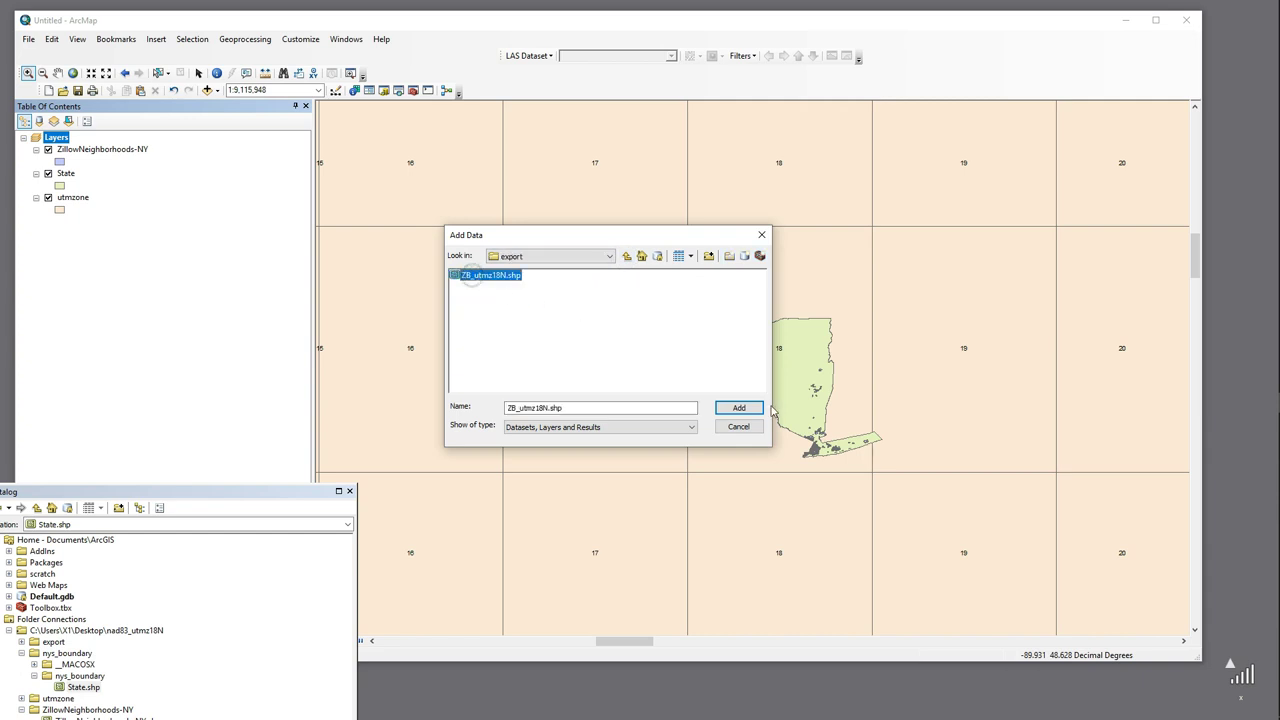
left_click(739, 407)
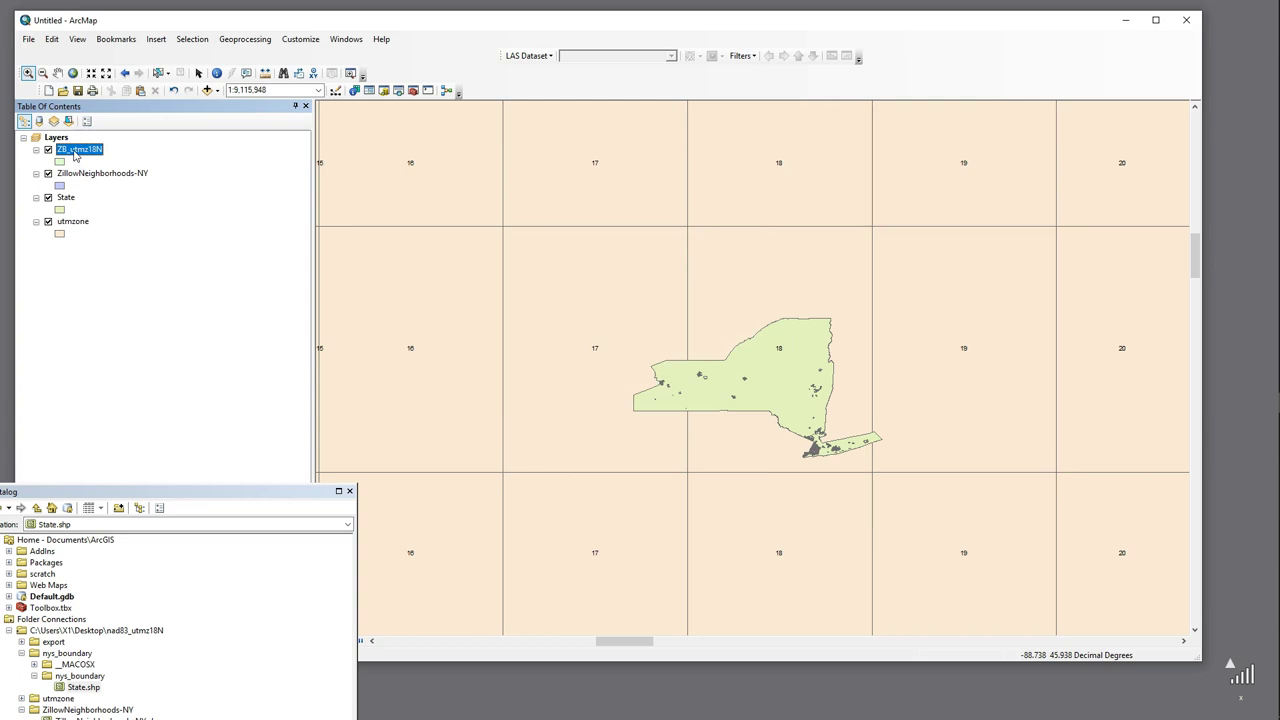
Zoom in on the southeastern part of the state and apply the ESRI Blue fill symbol to the ZB_utmz18N layer.
left_click_drag(794, 412, 868, 500)
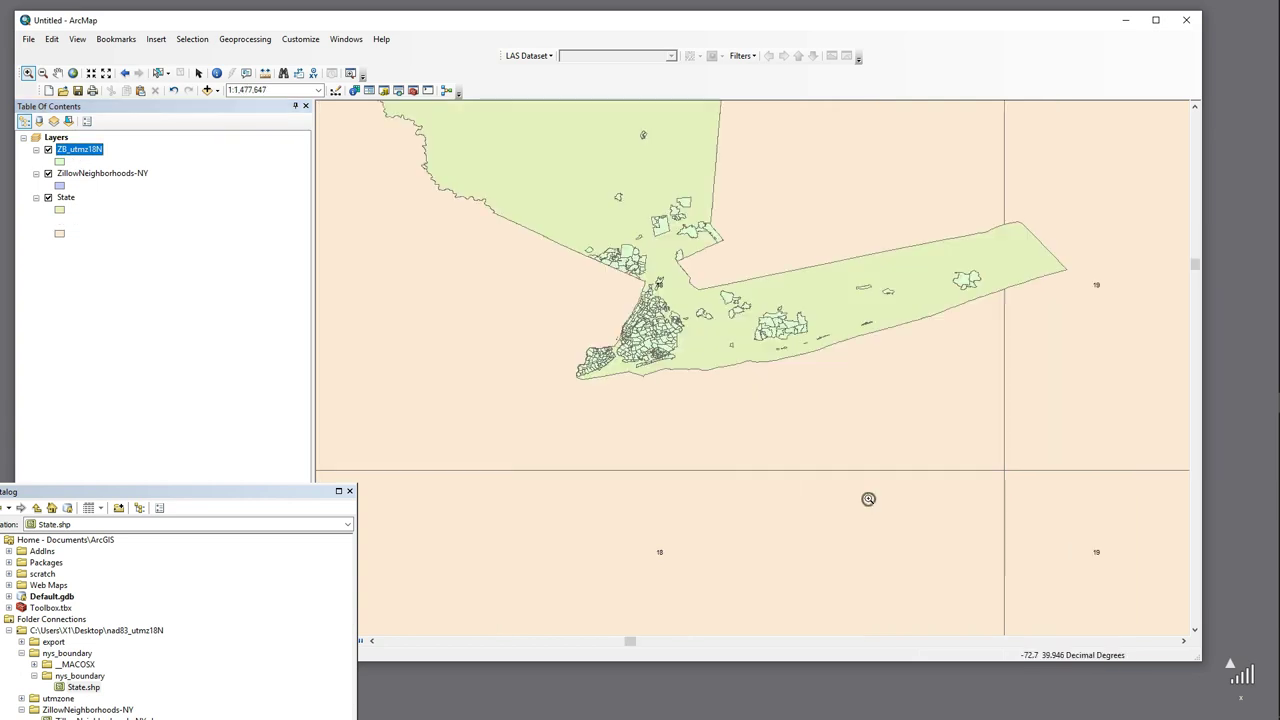
left_click(60, 161)
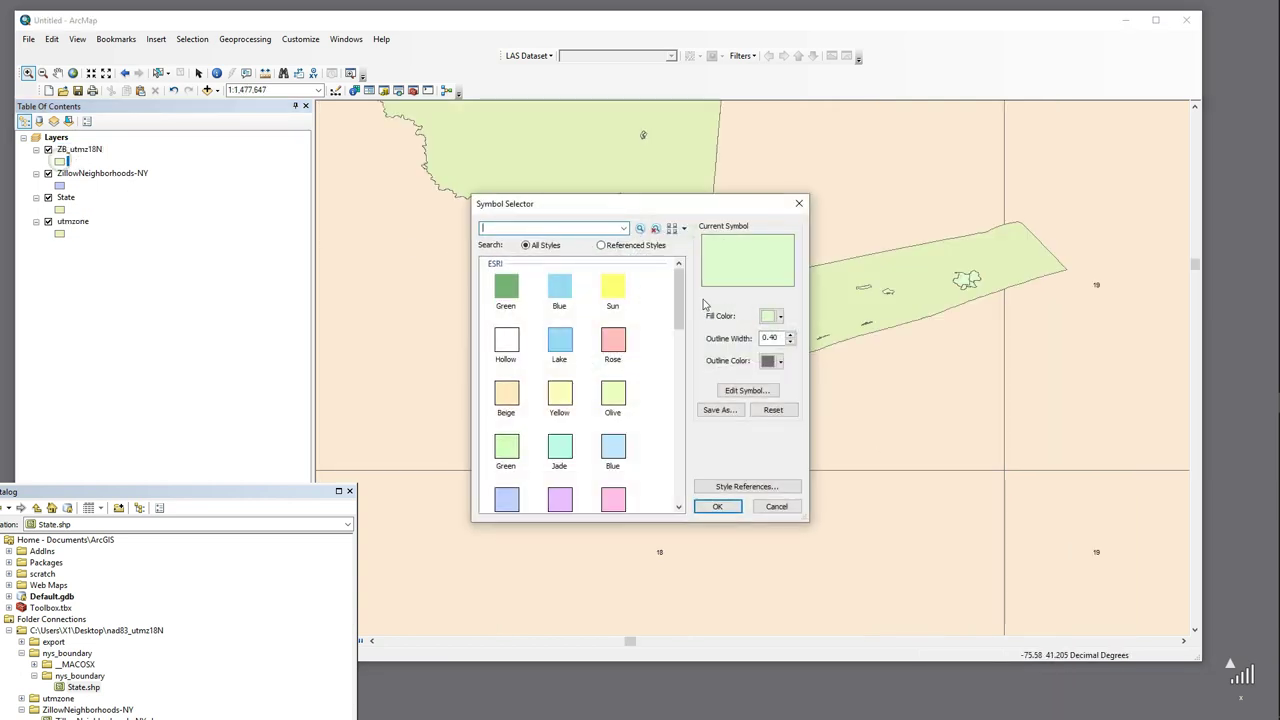
left_click(557, 290)
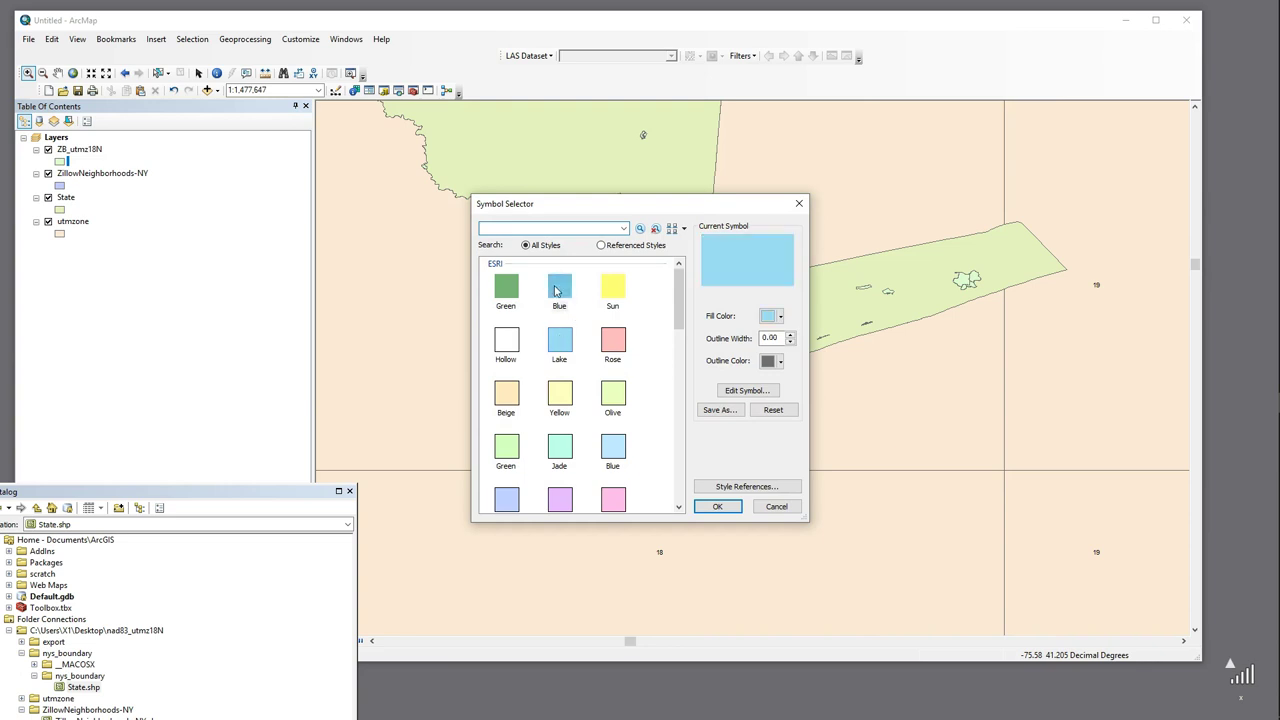
left_click(718, 506)
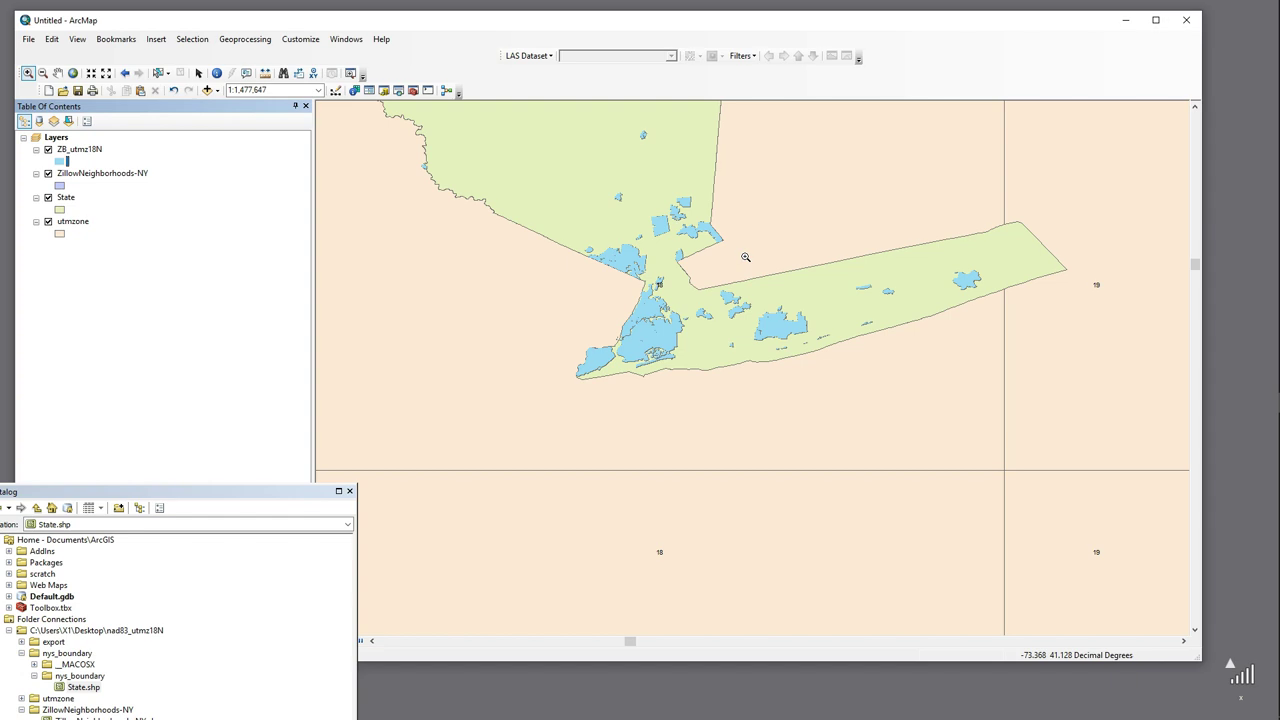
Review the geographic coordinate system, datum and angular unit in the ZillowNeighborhoods-NY layer's source properties, then dismiss them without changes.
left_click(115, 177)
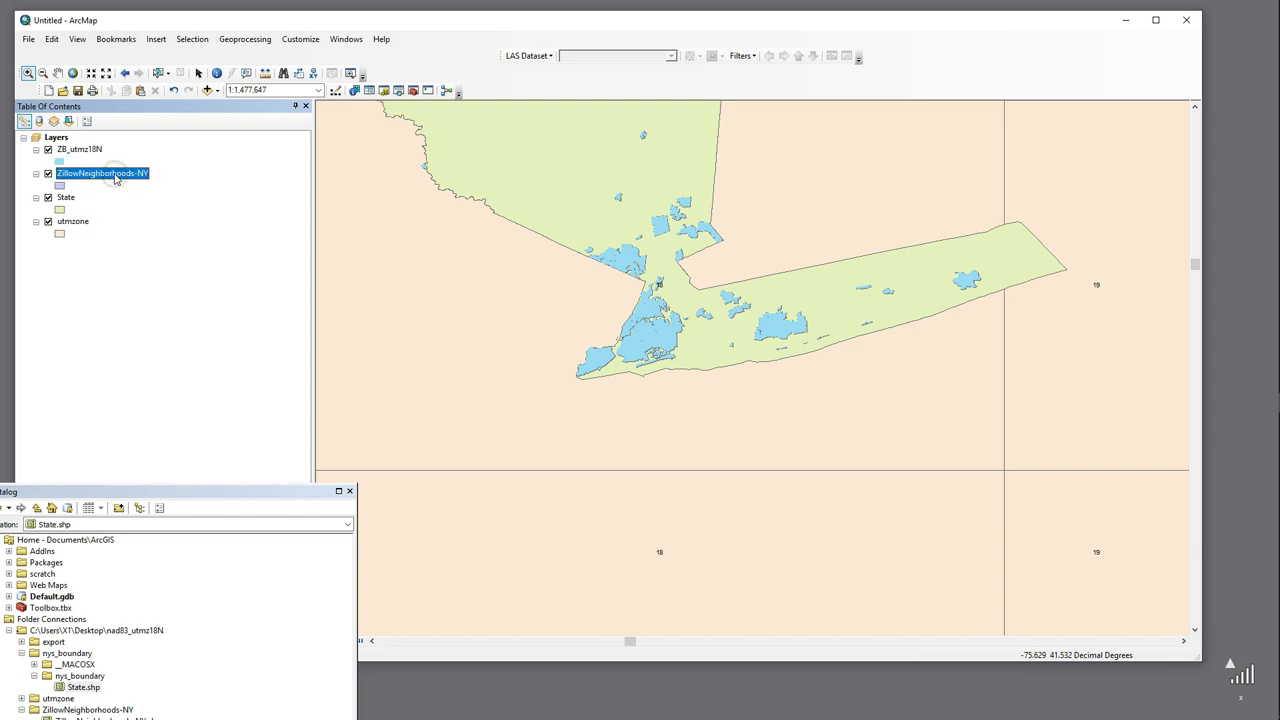
right_click(115, 177)
left_click(163, 450)
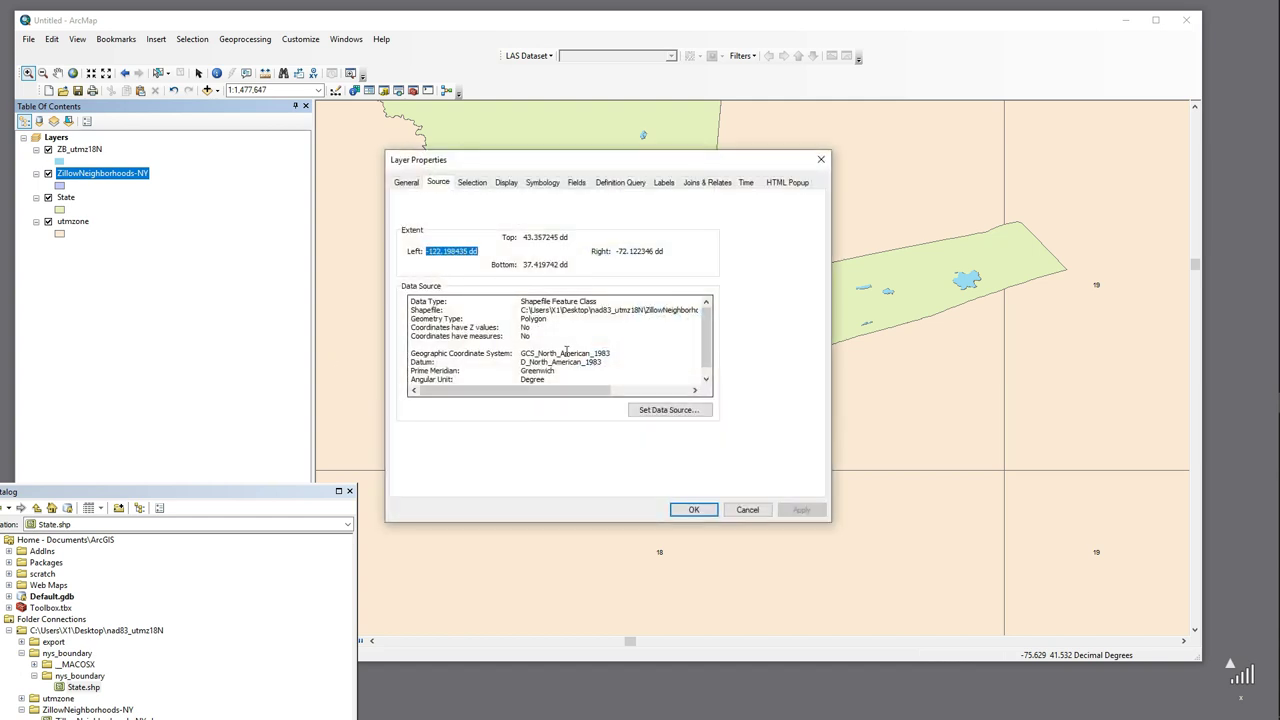
left_click_drag(520, 354, 566, 373)
left_click(519, 371)
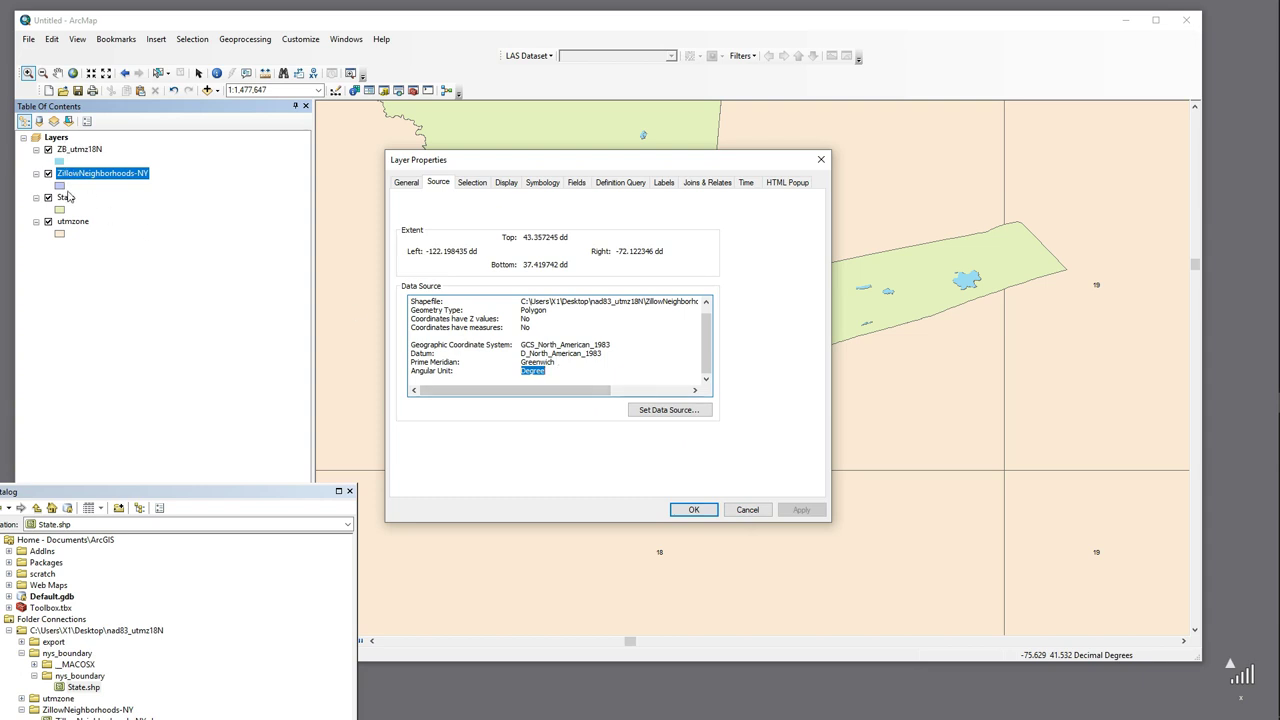
left_click(748, 510)
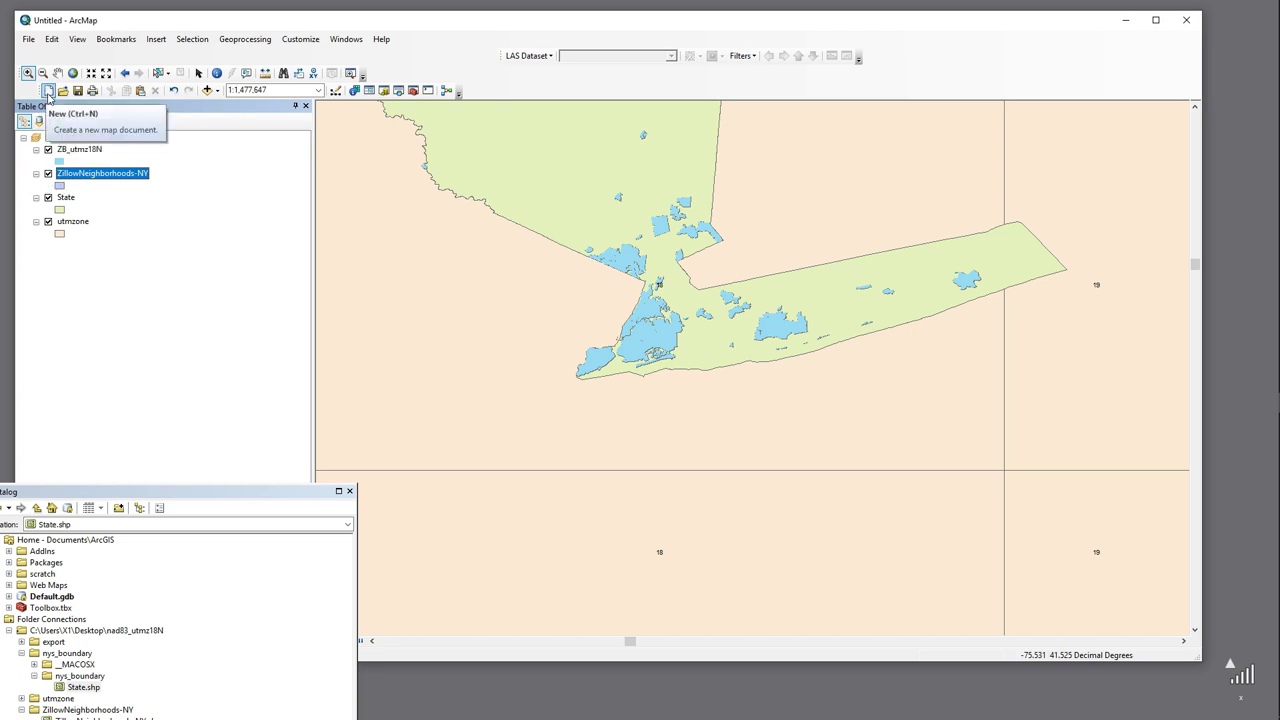
Create a new map document from the Blank Map template without saving the changes to the current one.
left_click(48, 91)
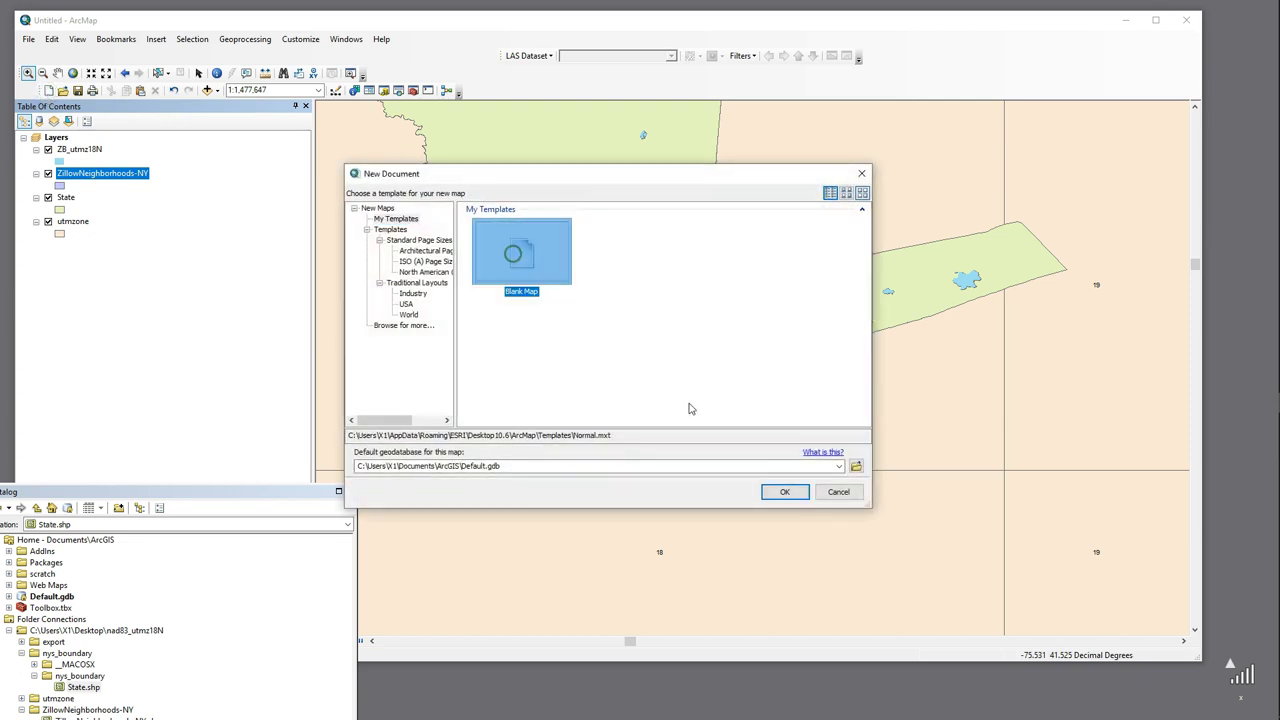
left_click(780, 491)
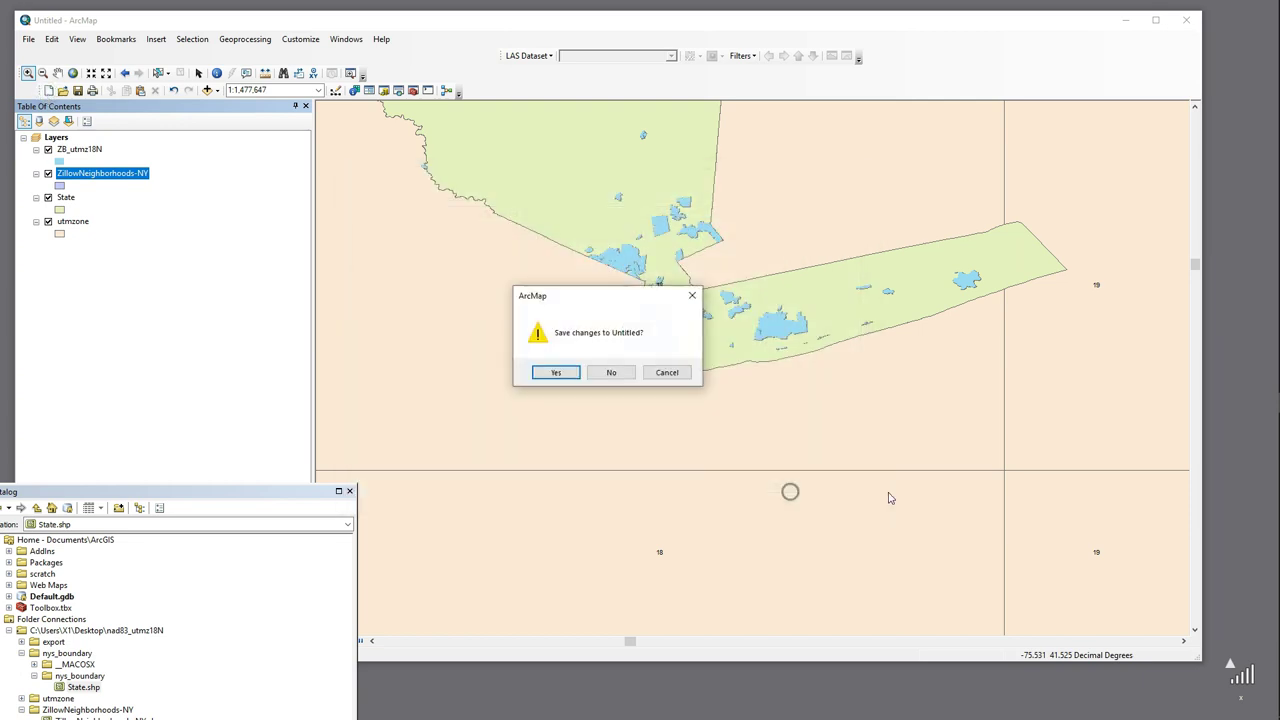
left_click(610, 372)
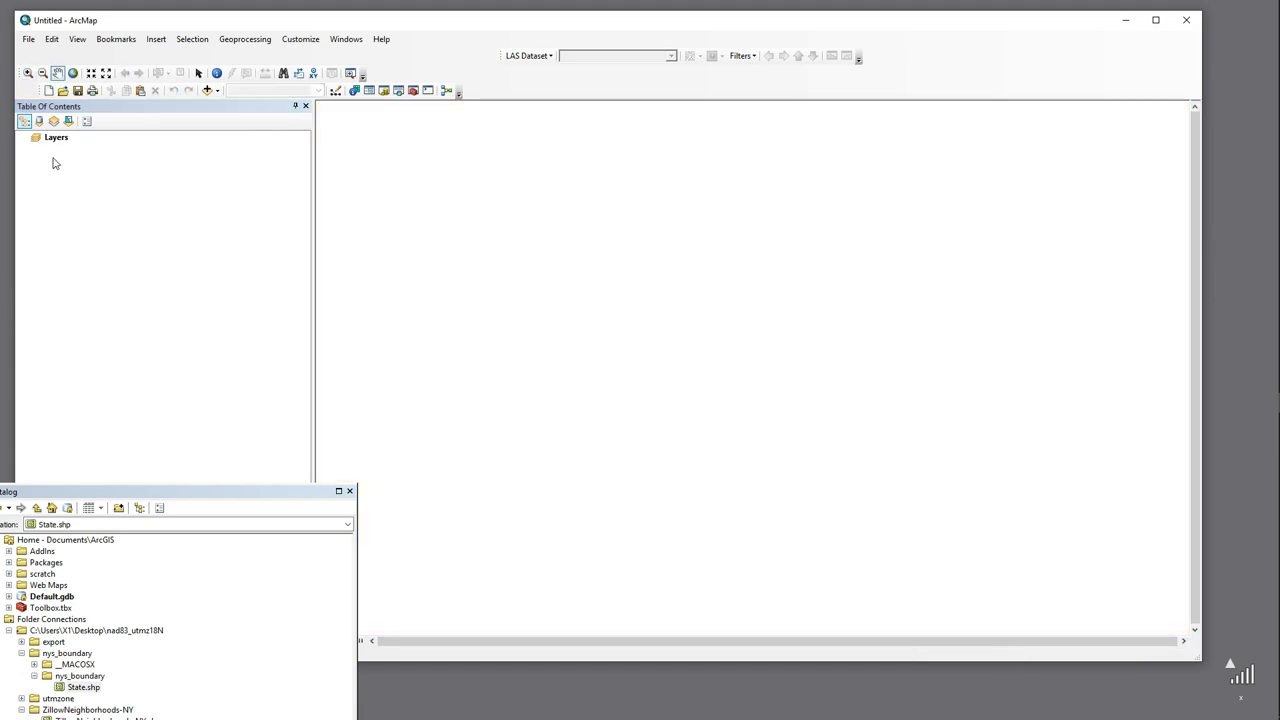
Add ZB_utmz18N.shp from the export folder to the blank map.
right_click(57, 139)
left_click(82, 149)
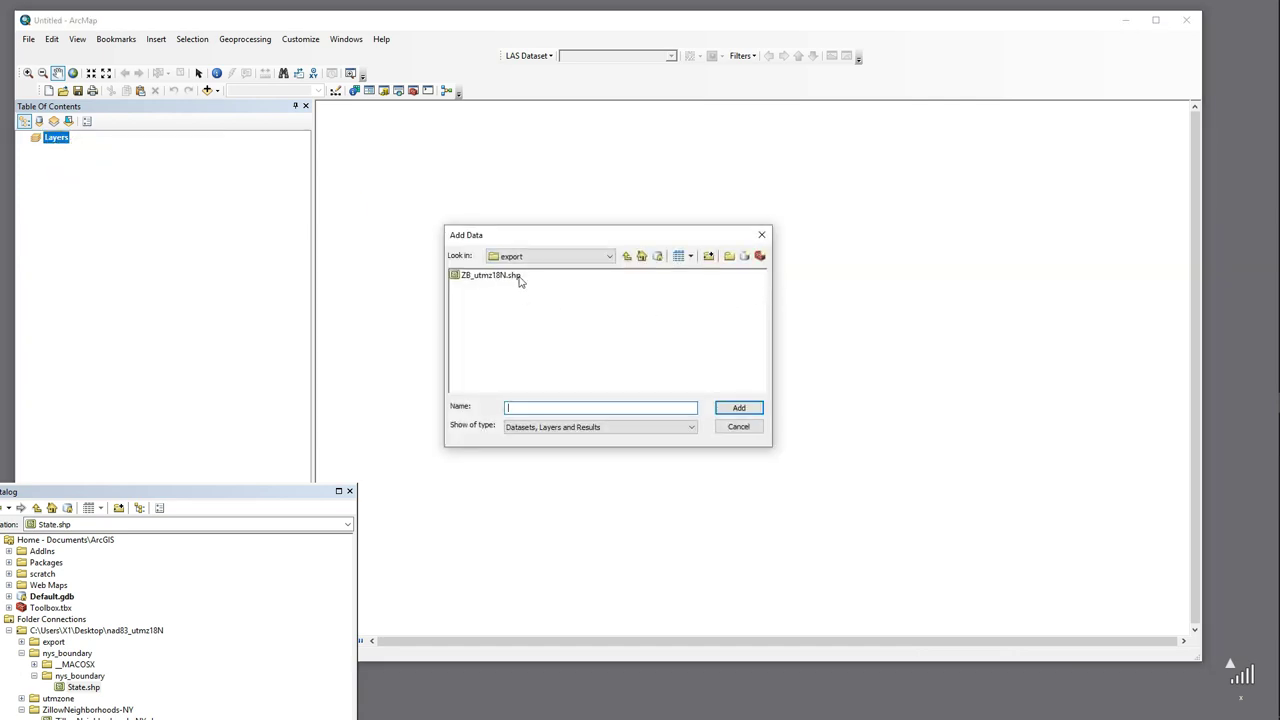
left_click(488, 276)
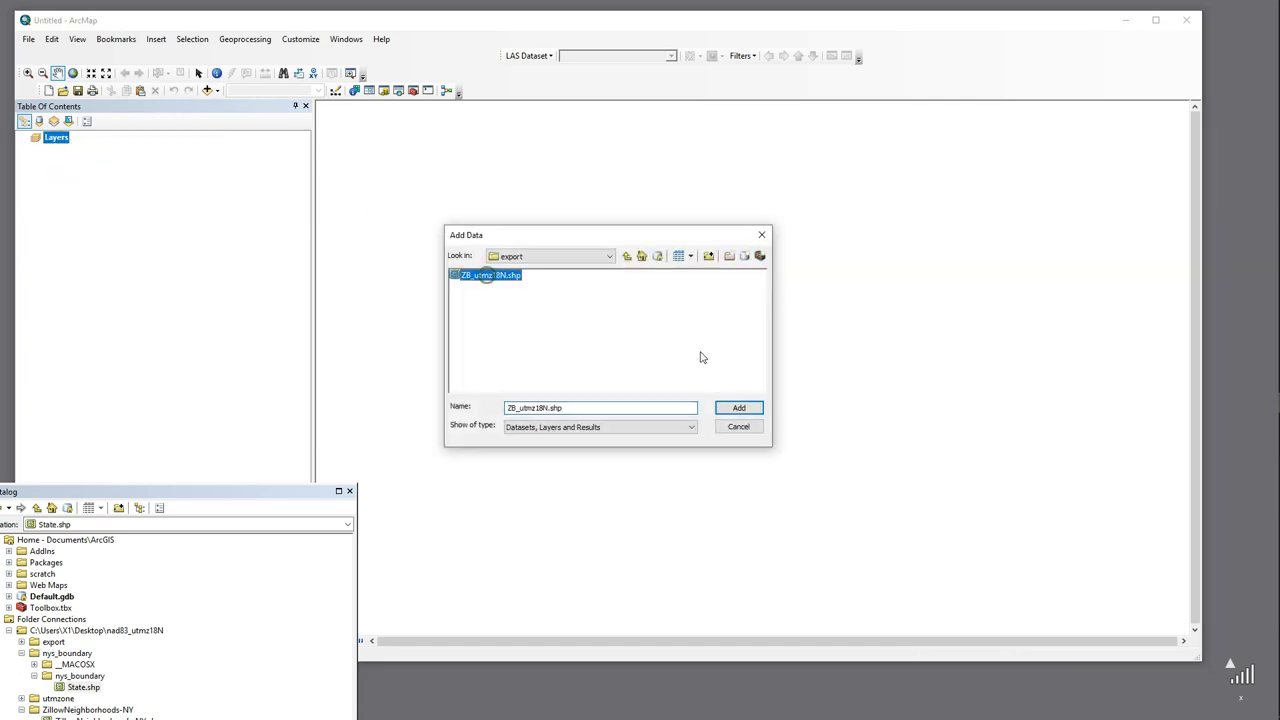
left_click(739, 408)
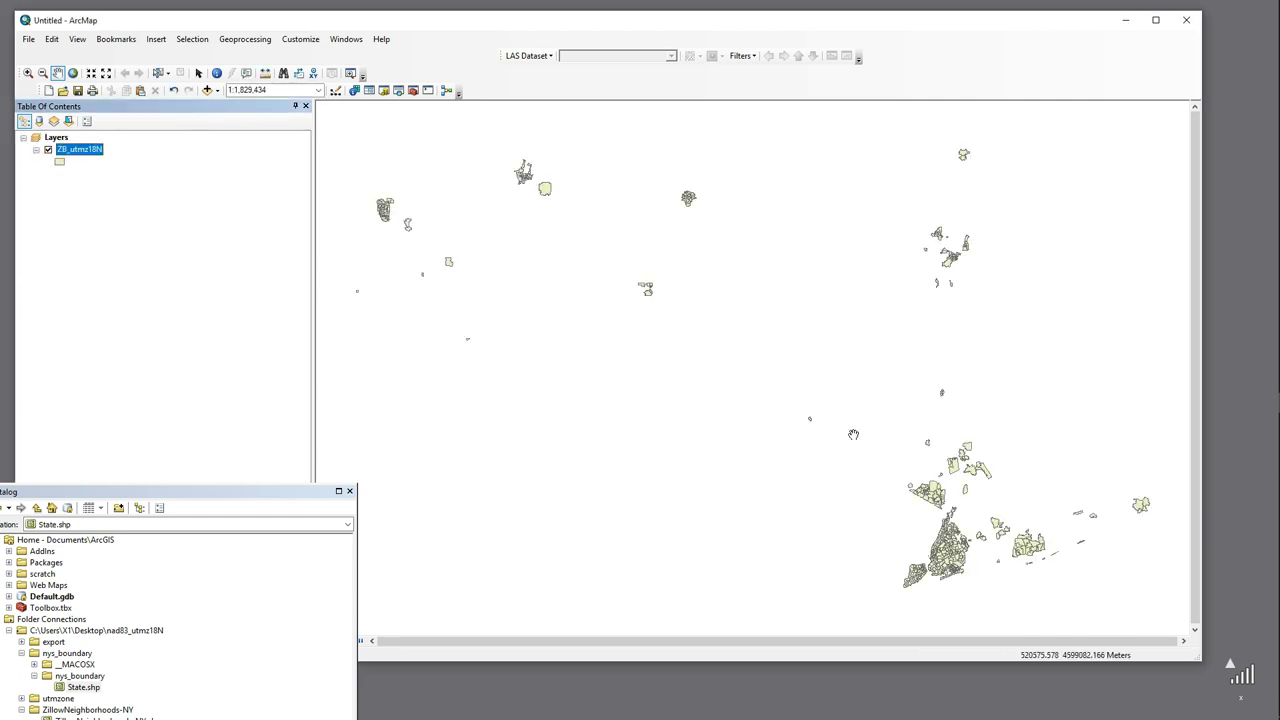
Examine the projected neighborhood polygons across the state and around New York City, along with the map's coordinate units.
scroll(668, 367, "down", 6)
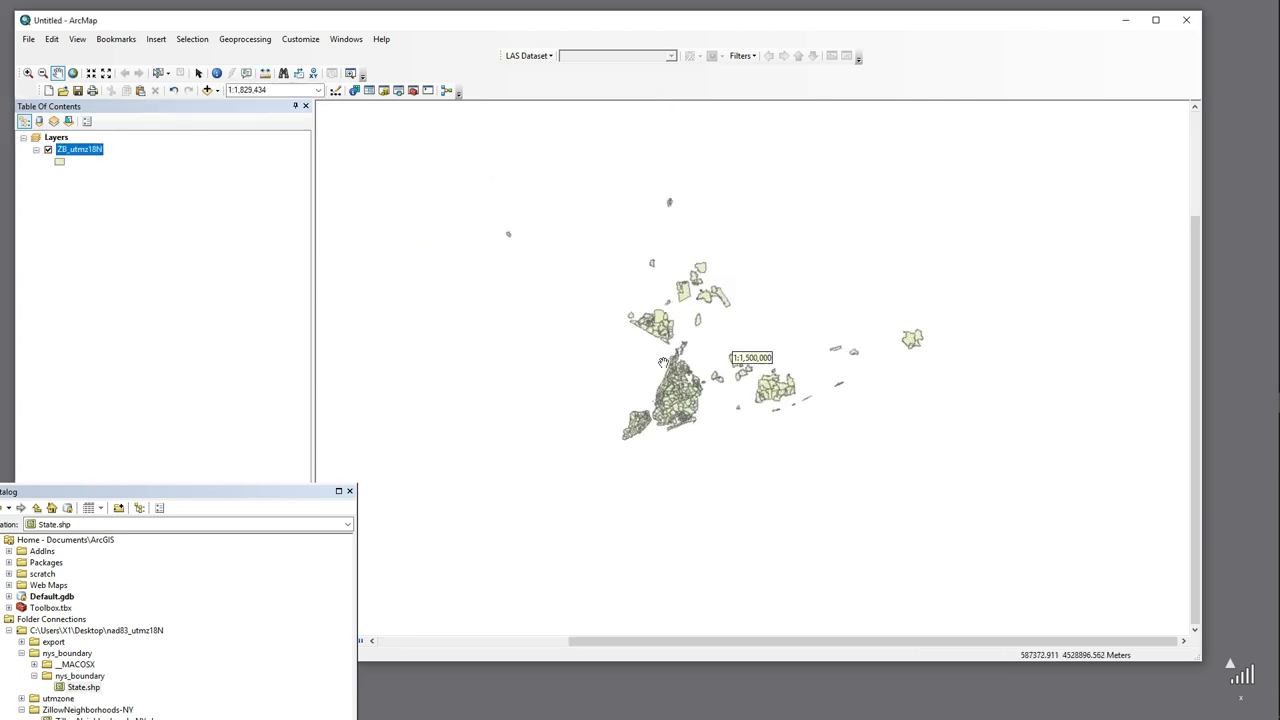
scroll(668, 367, "down", 2)
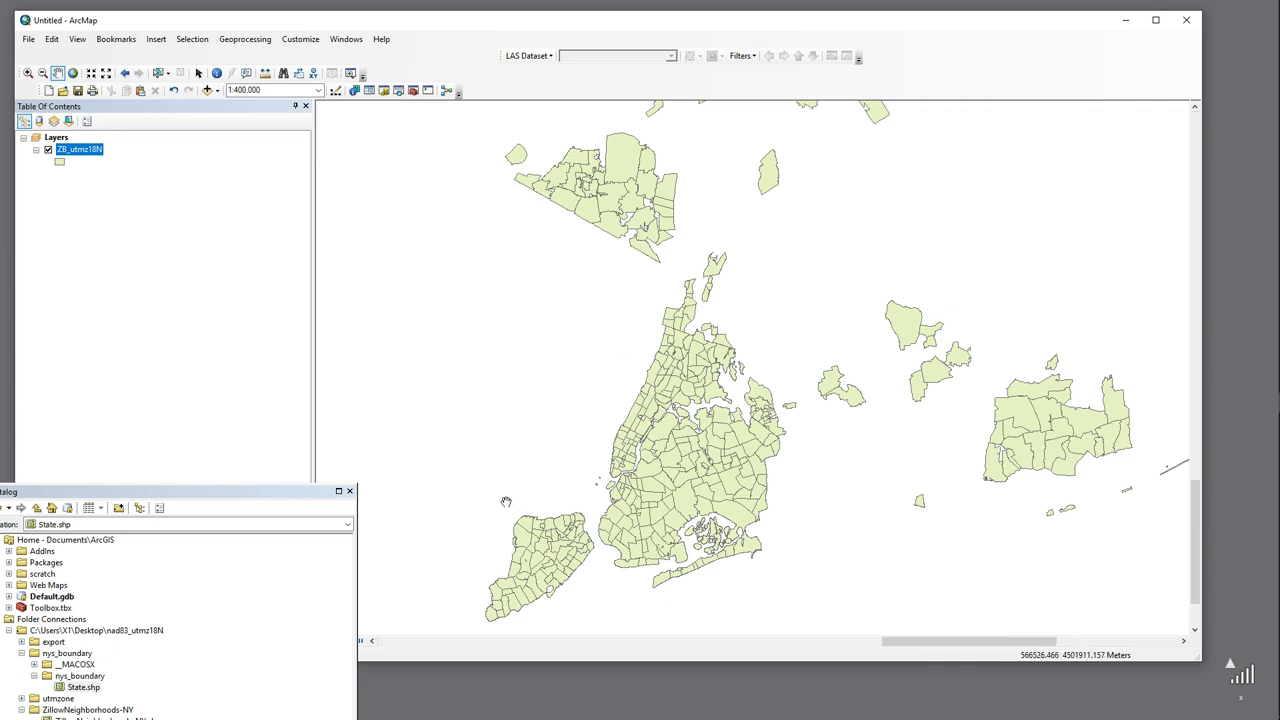
scroll(492, 492, "down", 2)
scroll(492, 492, "down", 2)
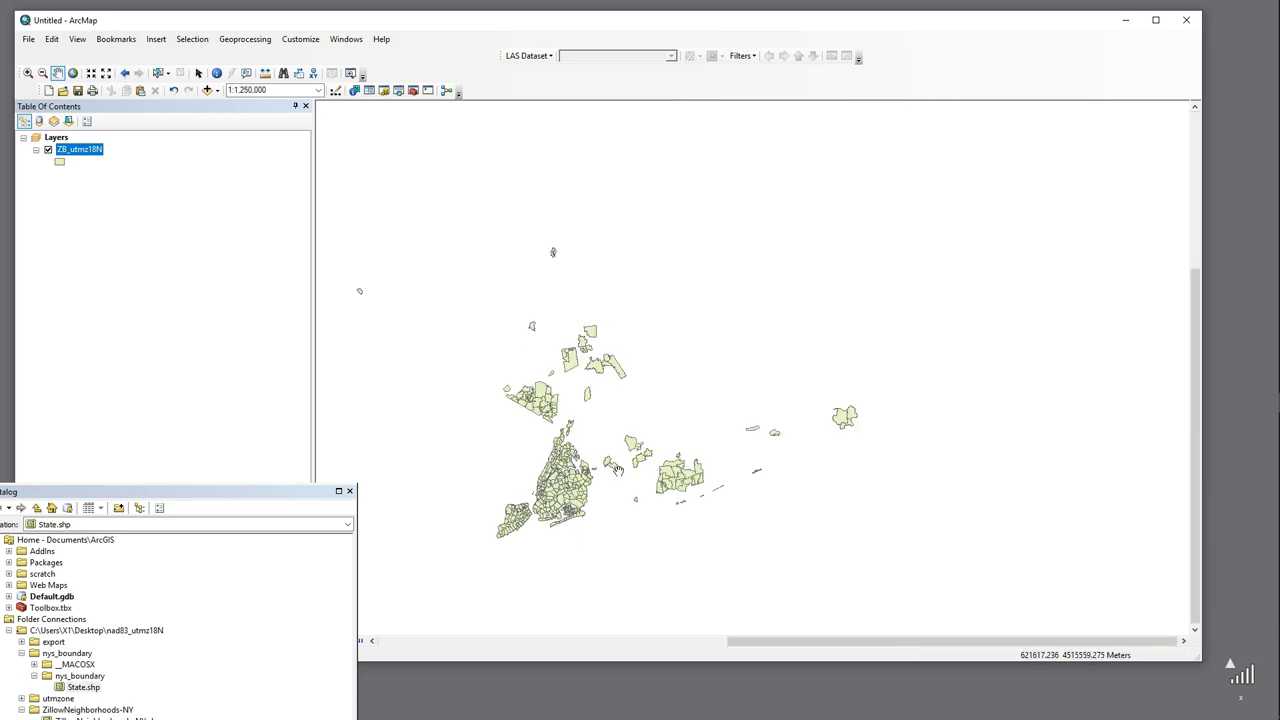
left_click_drag(534, 406, 1013, 400)
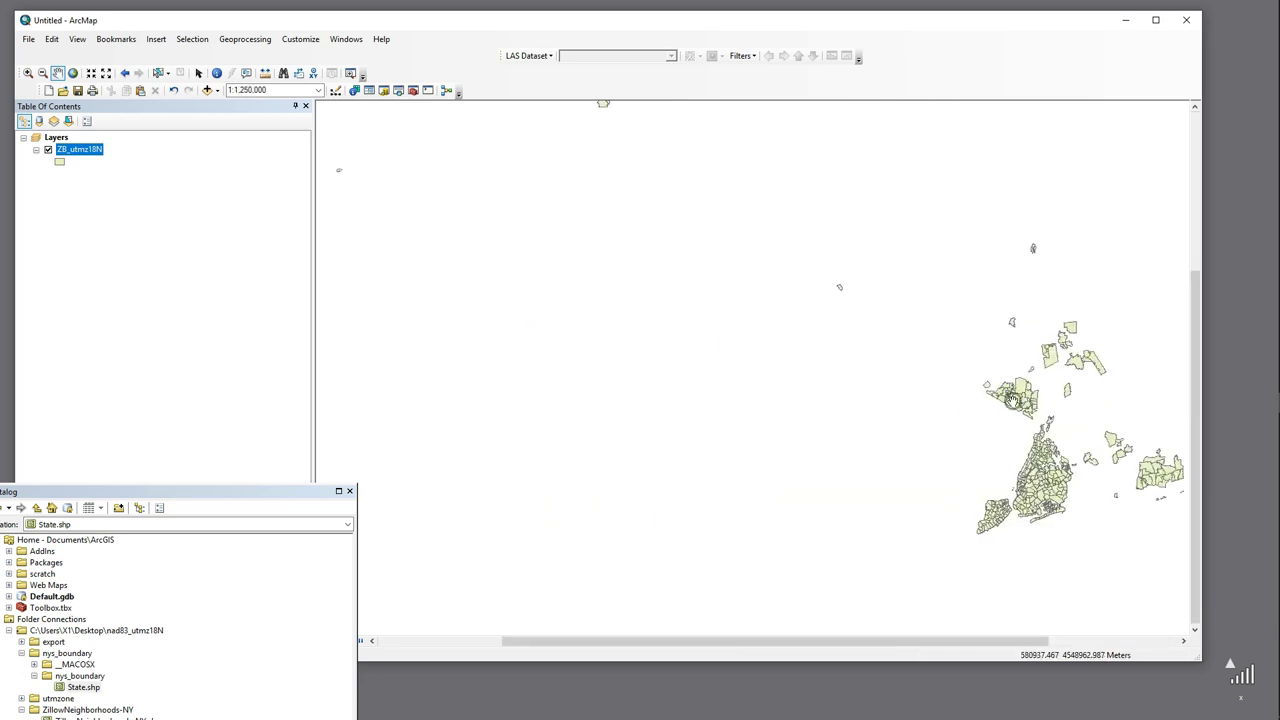
left_click_drag(472, 289, 929, 374)
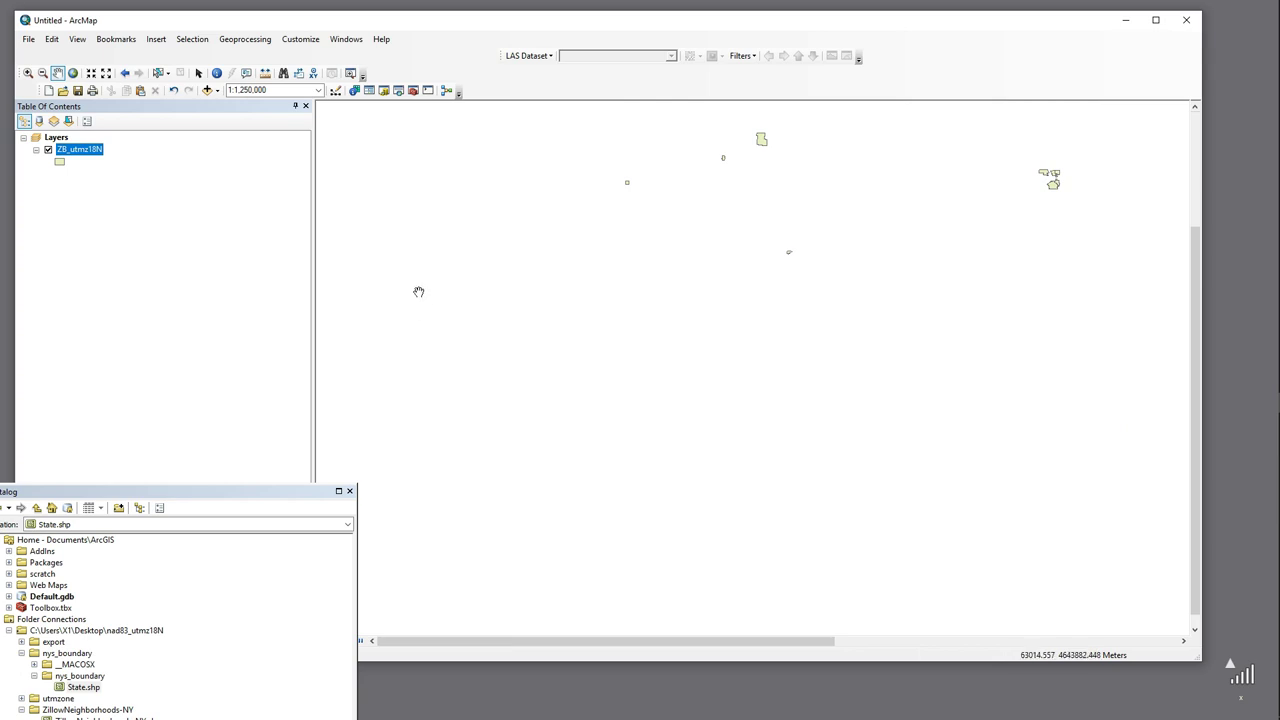
left_click_drag(1002, 405, 614, 400)
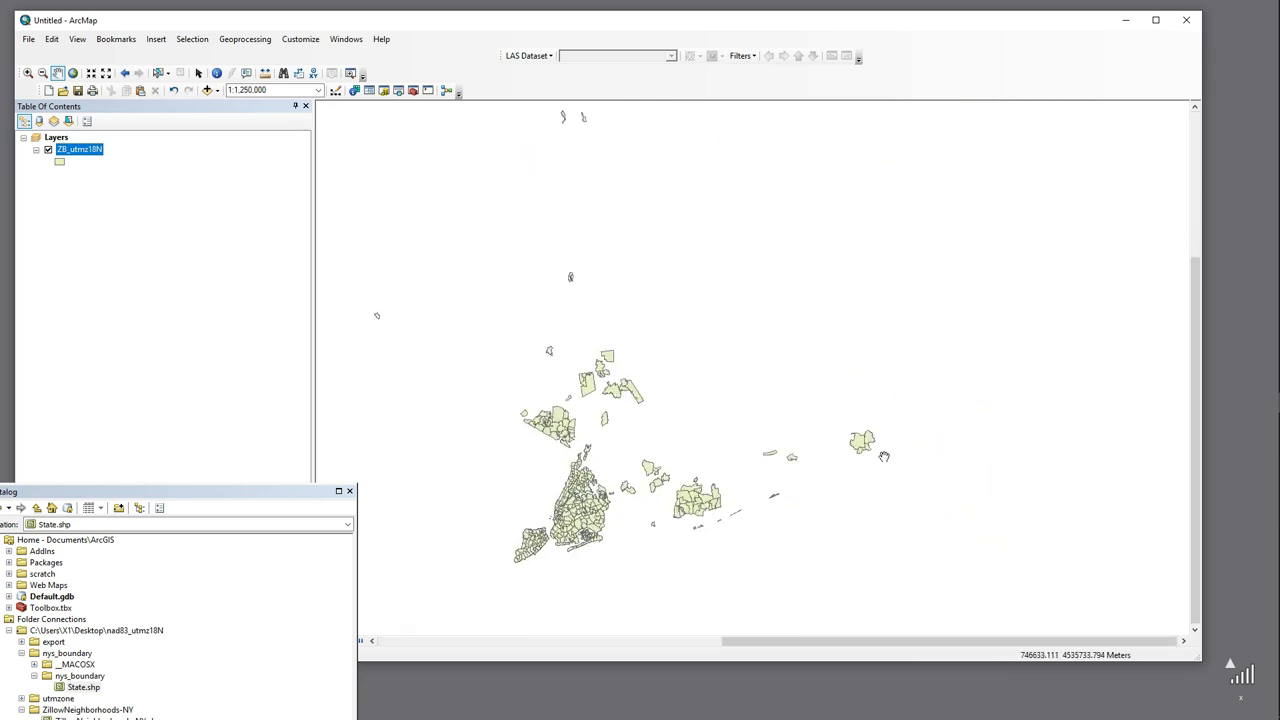
left_click_drag(624, 520, 803, 357)
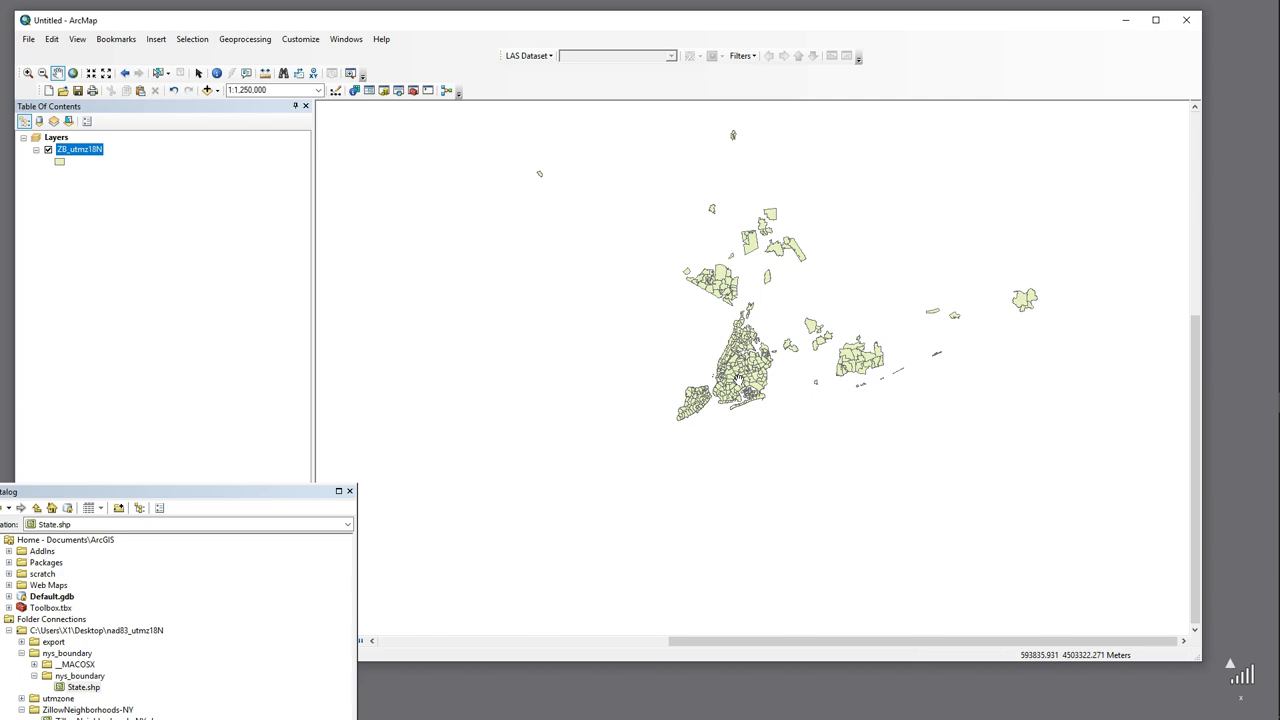
scroll(738, 379, "up", 3)
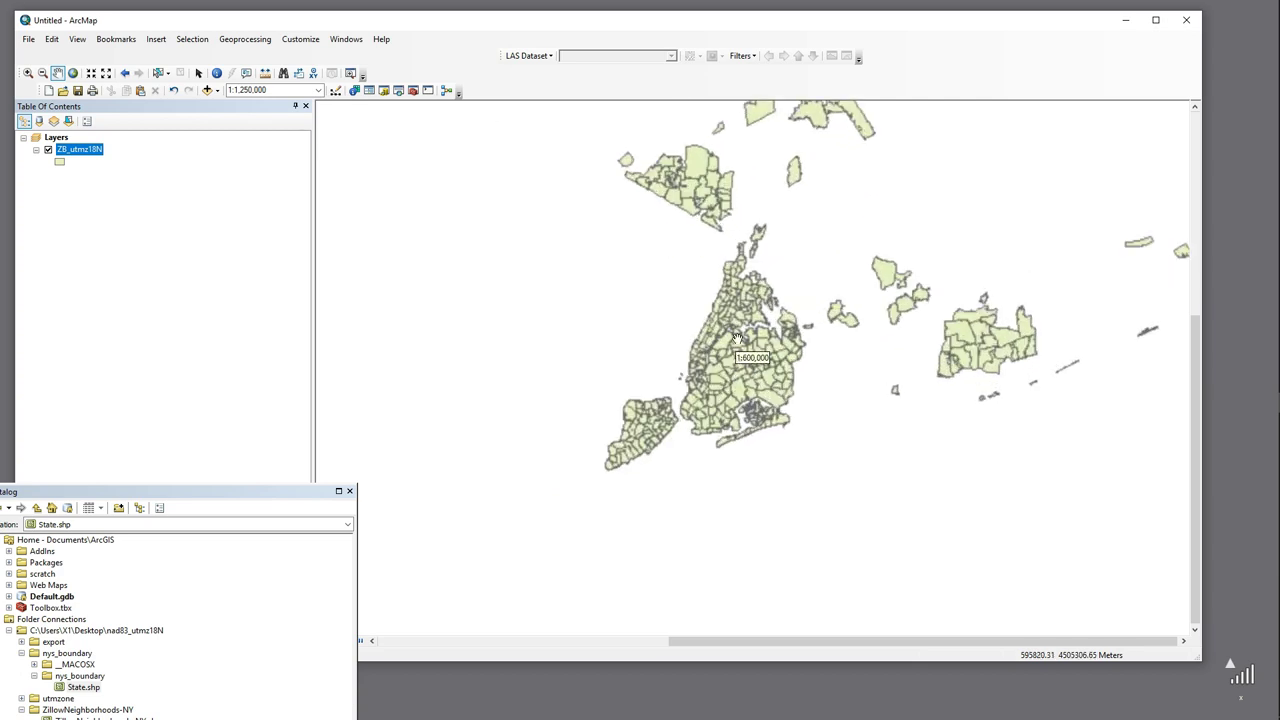
scroll(737, 338, "up", 1)
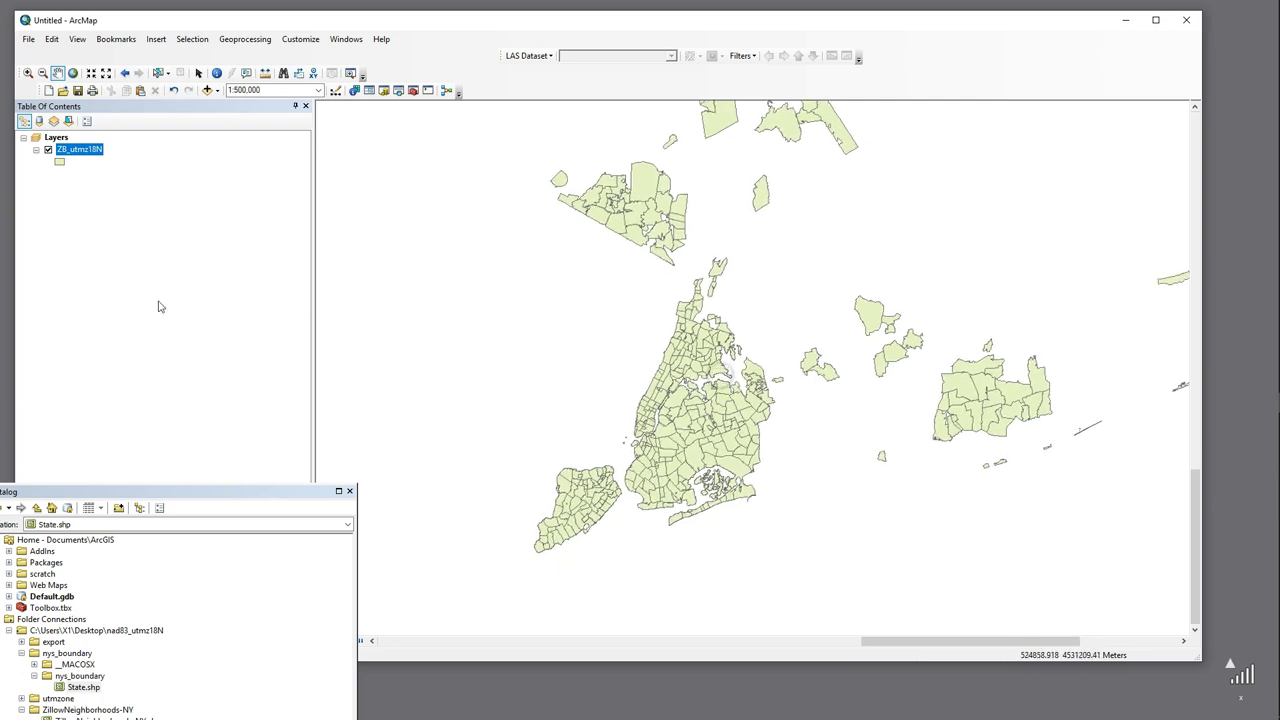
Add a field named sq_area_KM of type Double to the ZB_utmz18N layer's attribute table.
right_click(86, 153)
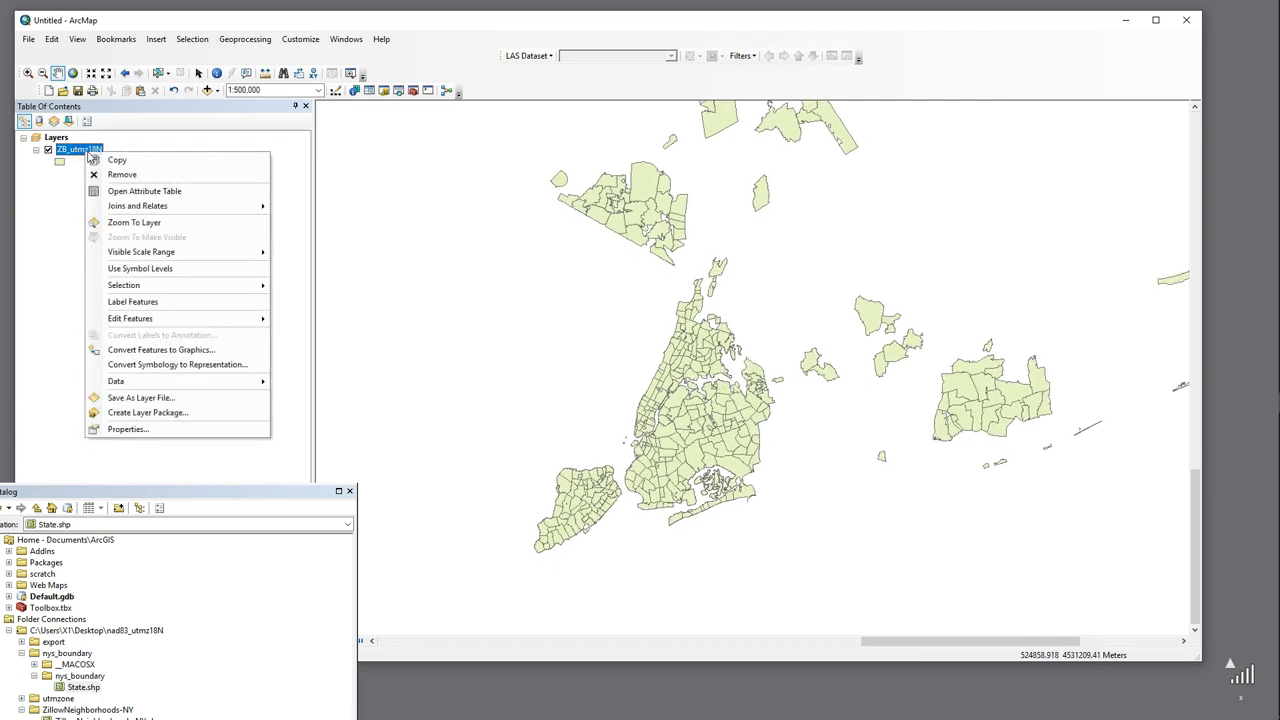
left_click(140, 191)
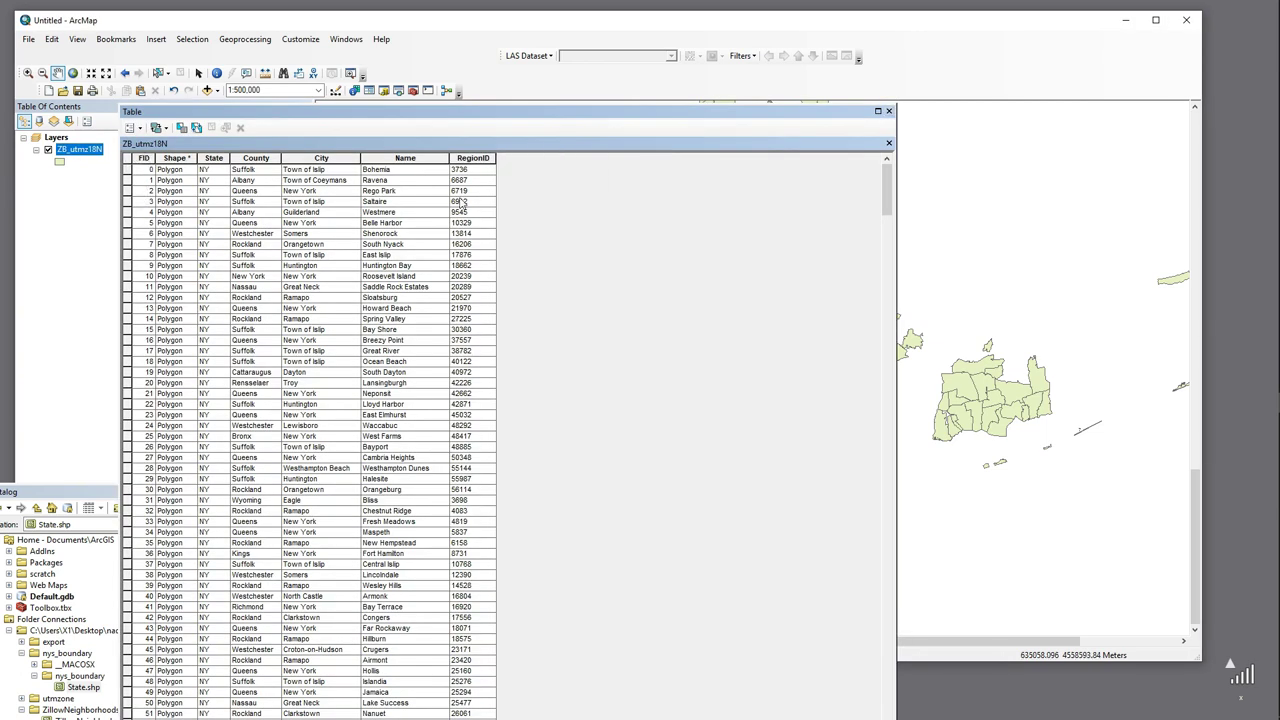
left_click(131, 127)
left_click(165, 222)
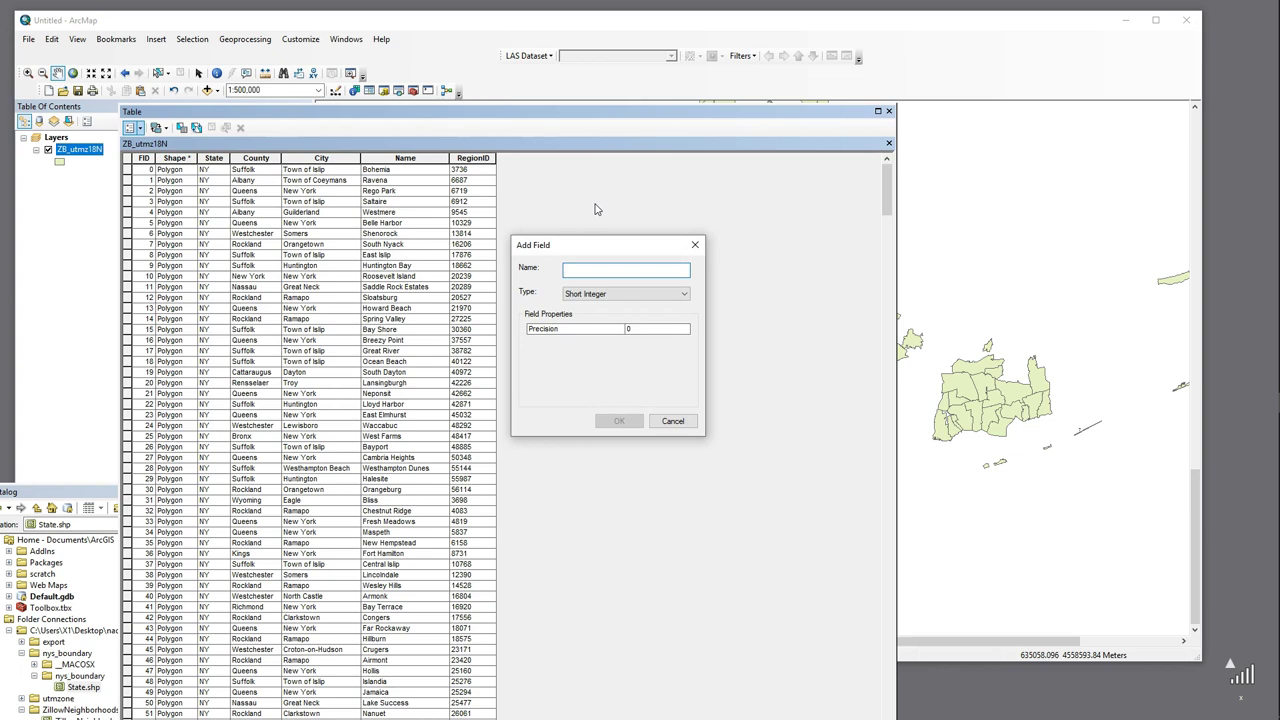
left_click(591, 272)
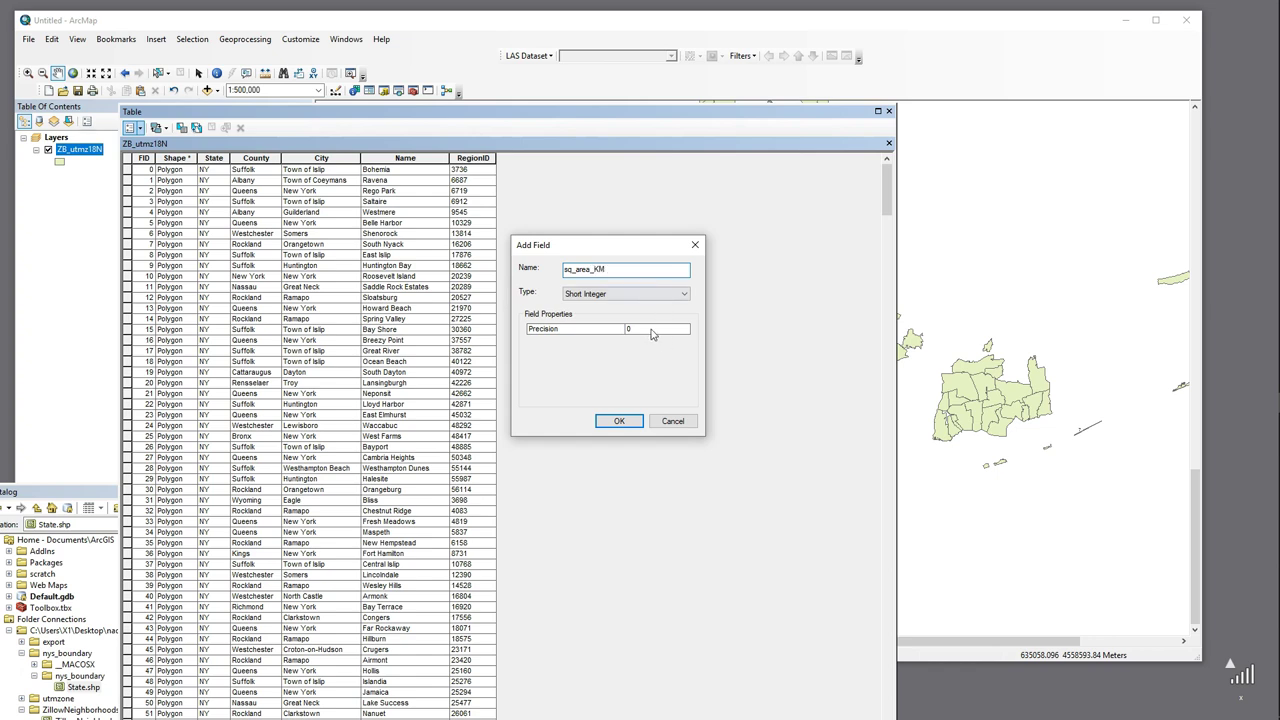
left_click_drag(606, 270, 591, 270)
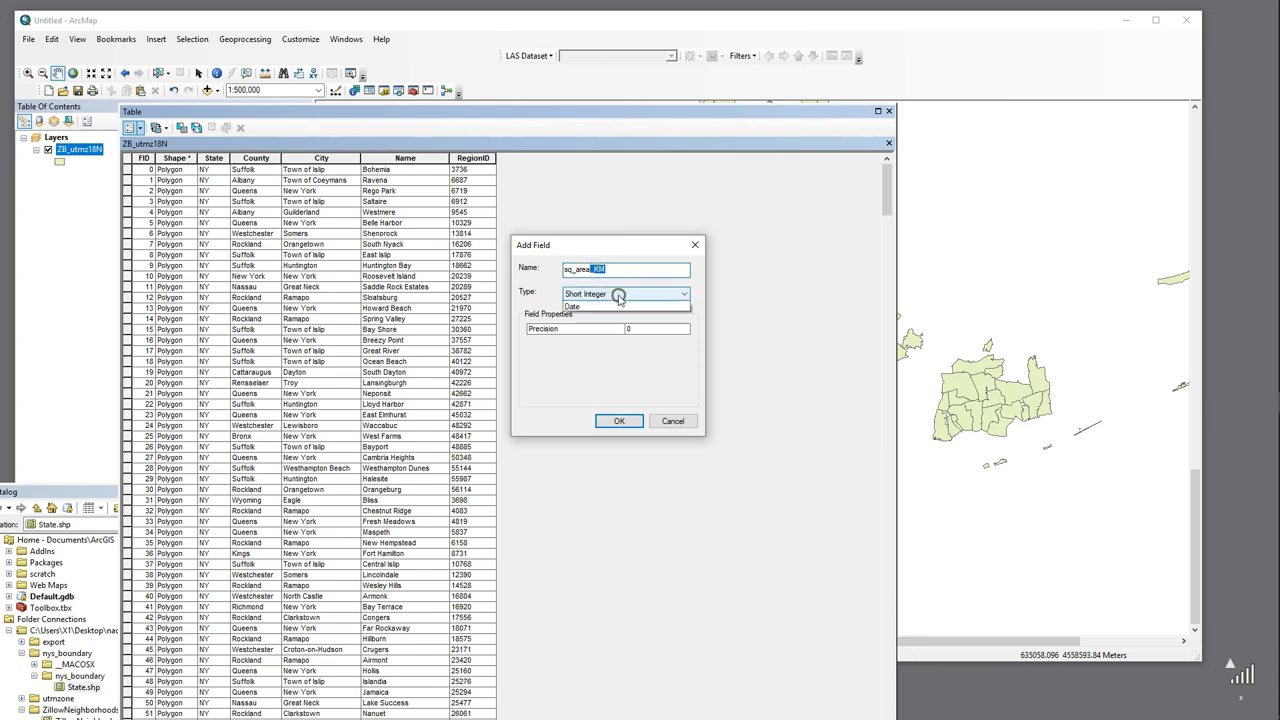
left_click(621, 295)
left_click(584, 334)
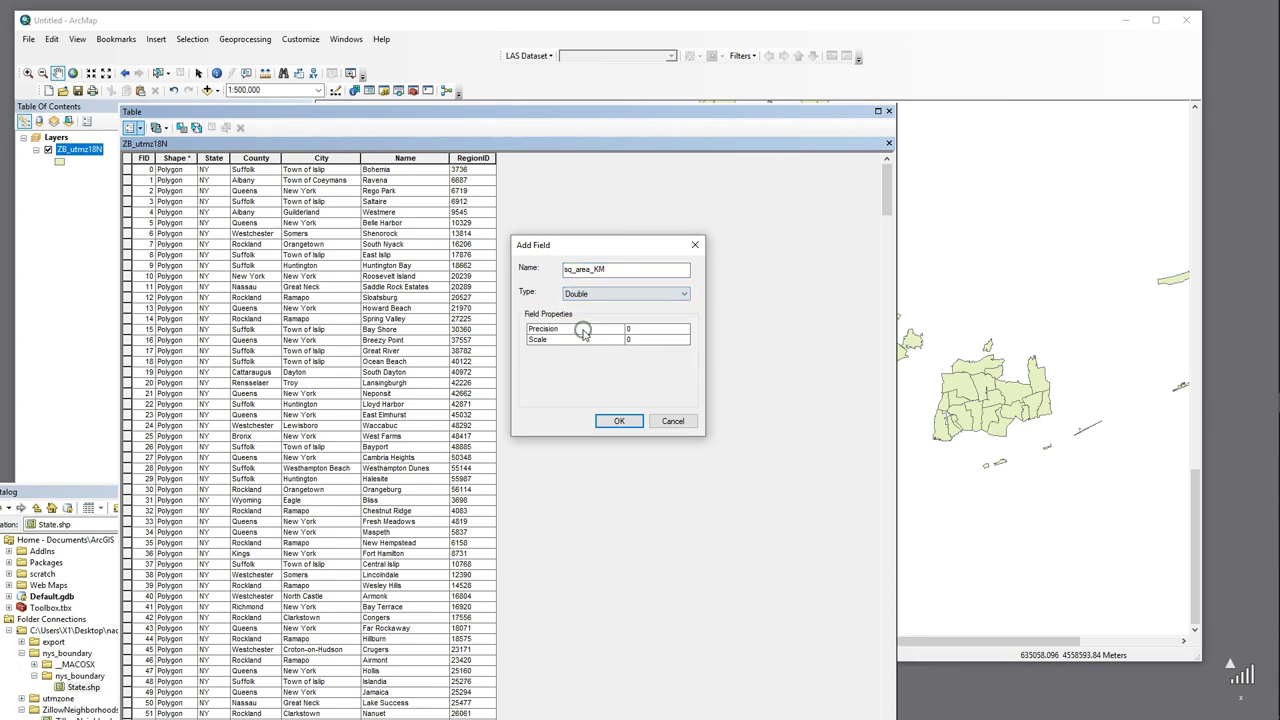
left_click(618, 422)
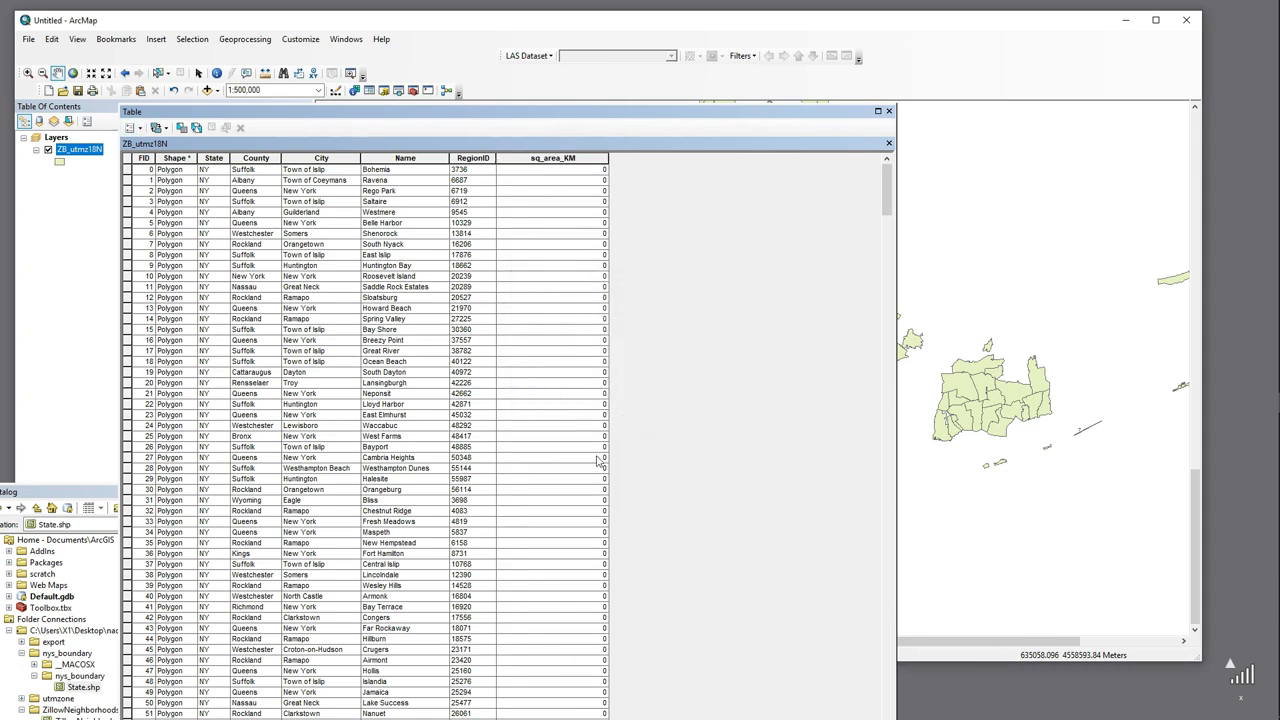
Calculate the sq_area_KM field as polygon area in square kilometers, using the data source's coordinate system, NAD 1983 UTM Zone 18N.
left_click(566, 157)
right_click(567, 158)
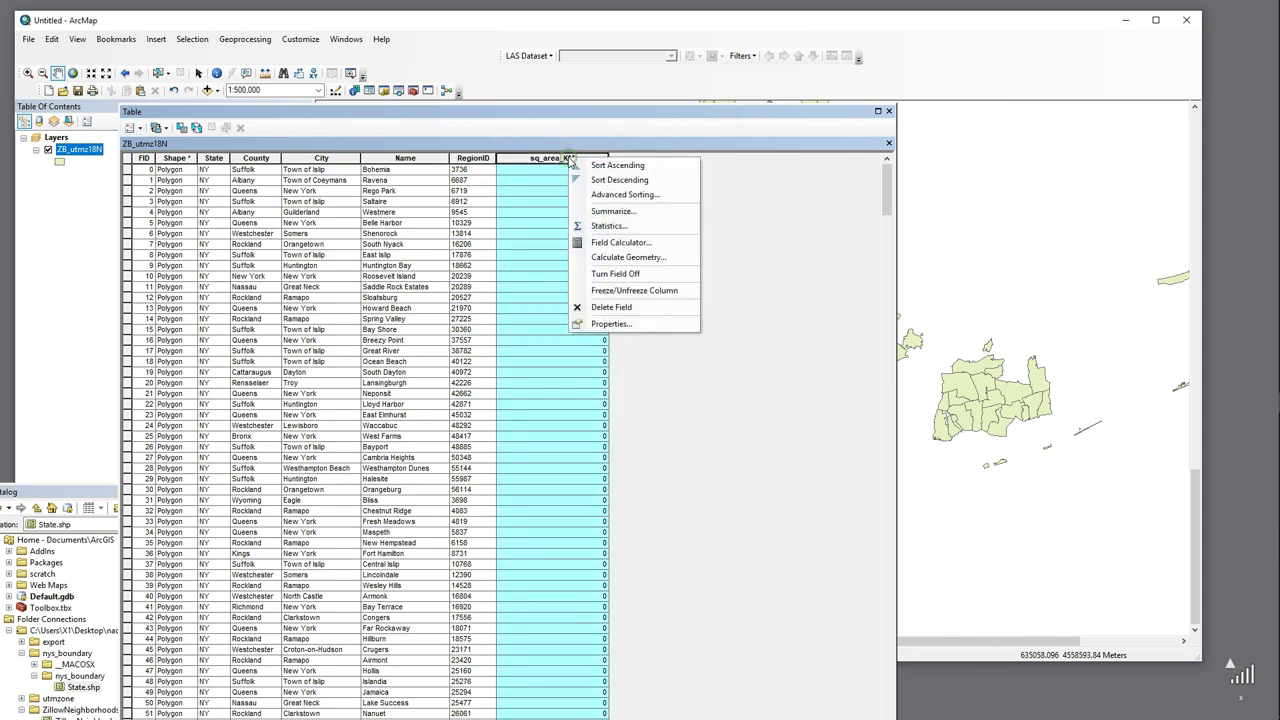
left_click(636, 259)
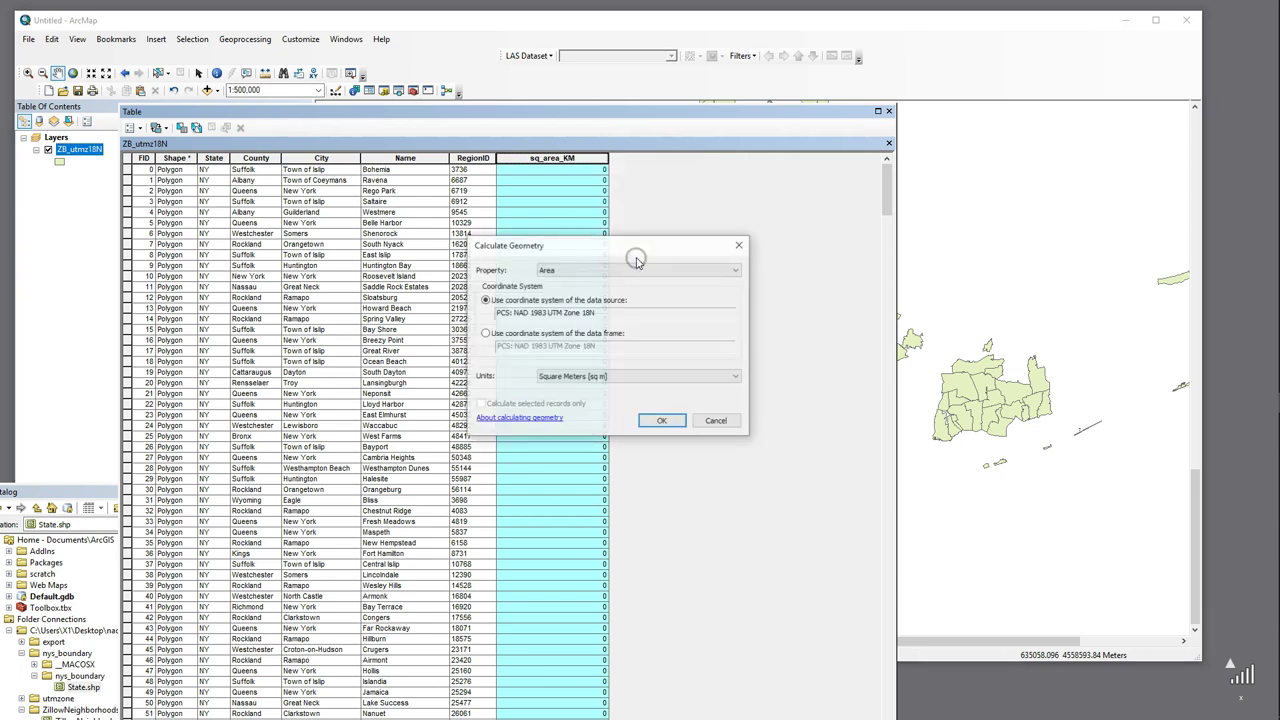
left_click_drag(569, 246, 577, 236)
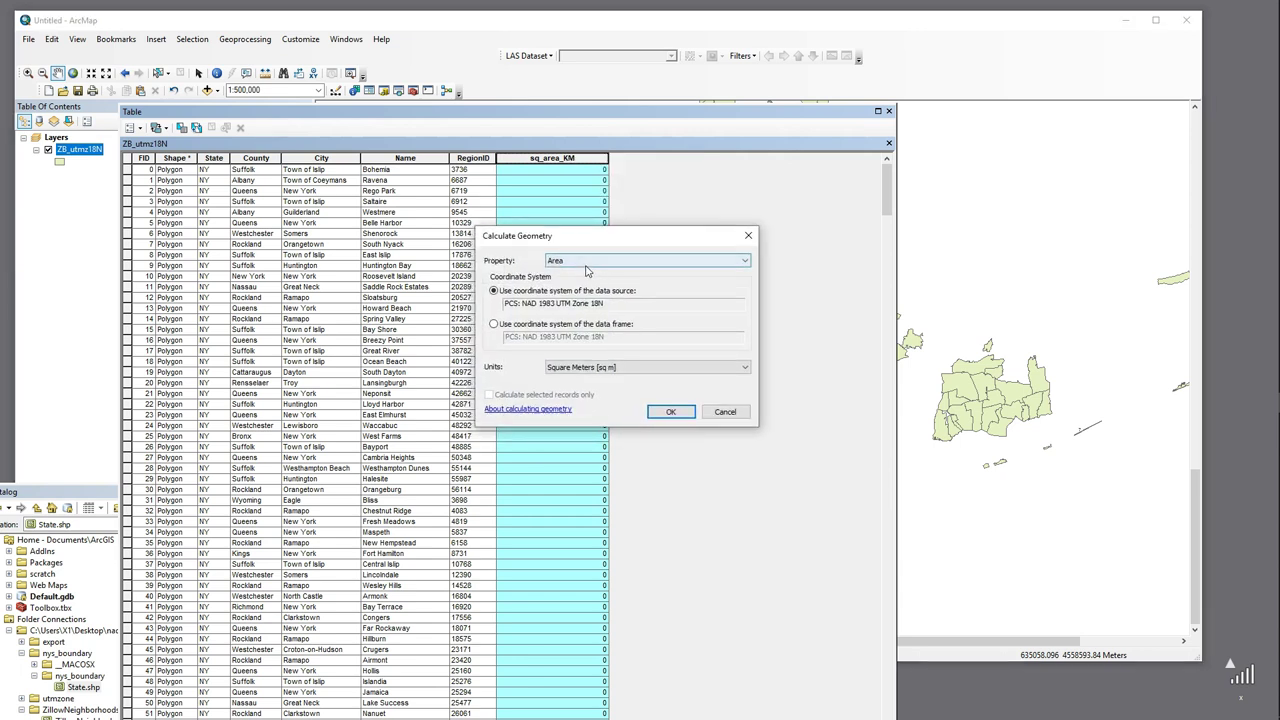
left_click(587, 260)
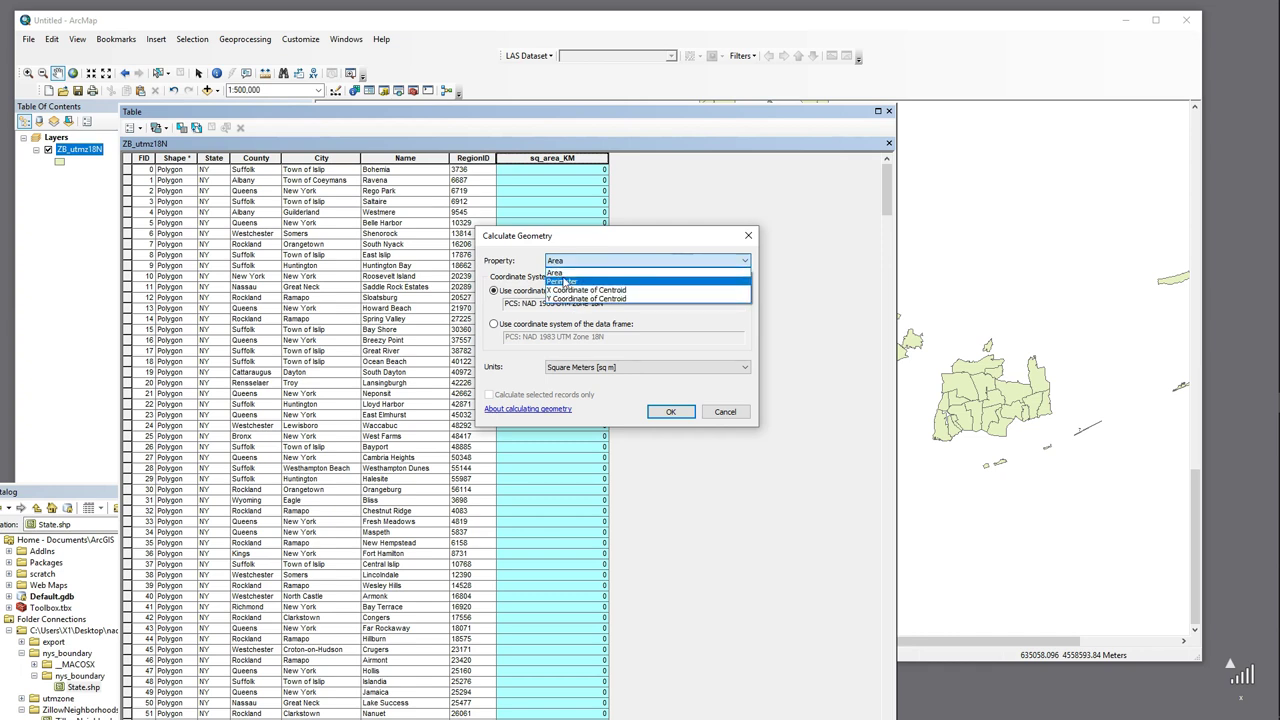
left_click(563, 273)
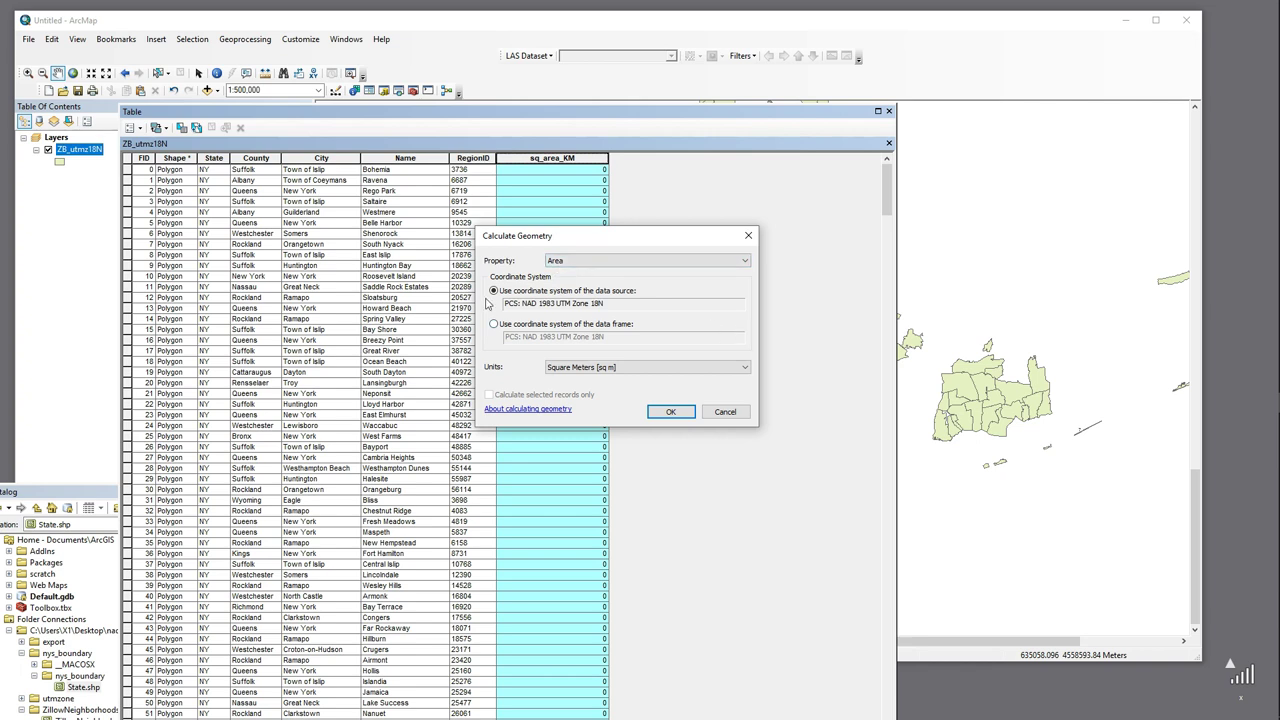
left_click(494, 325)
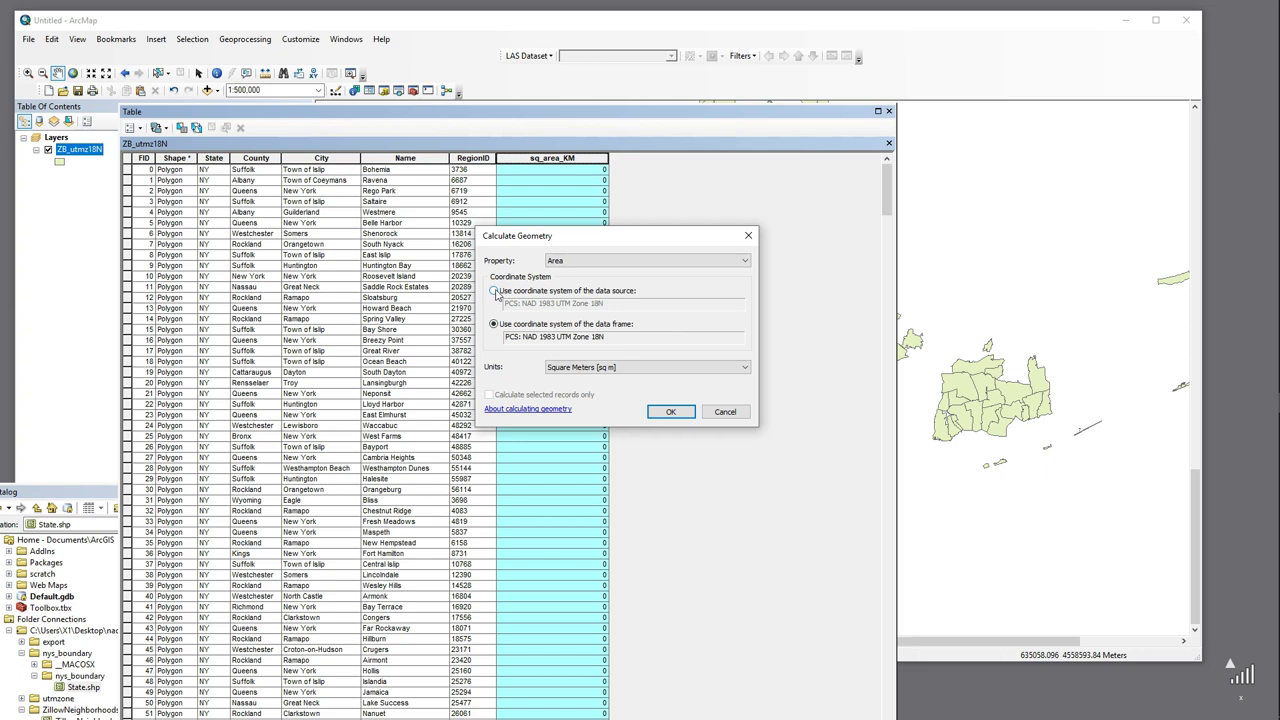
left_click(495, 291)
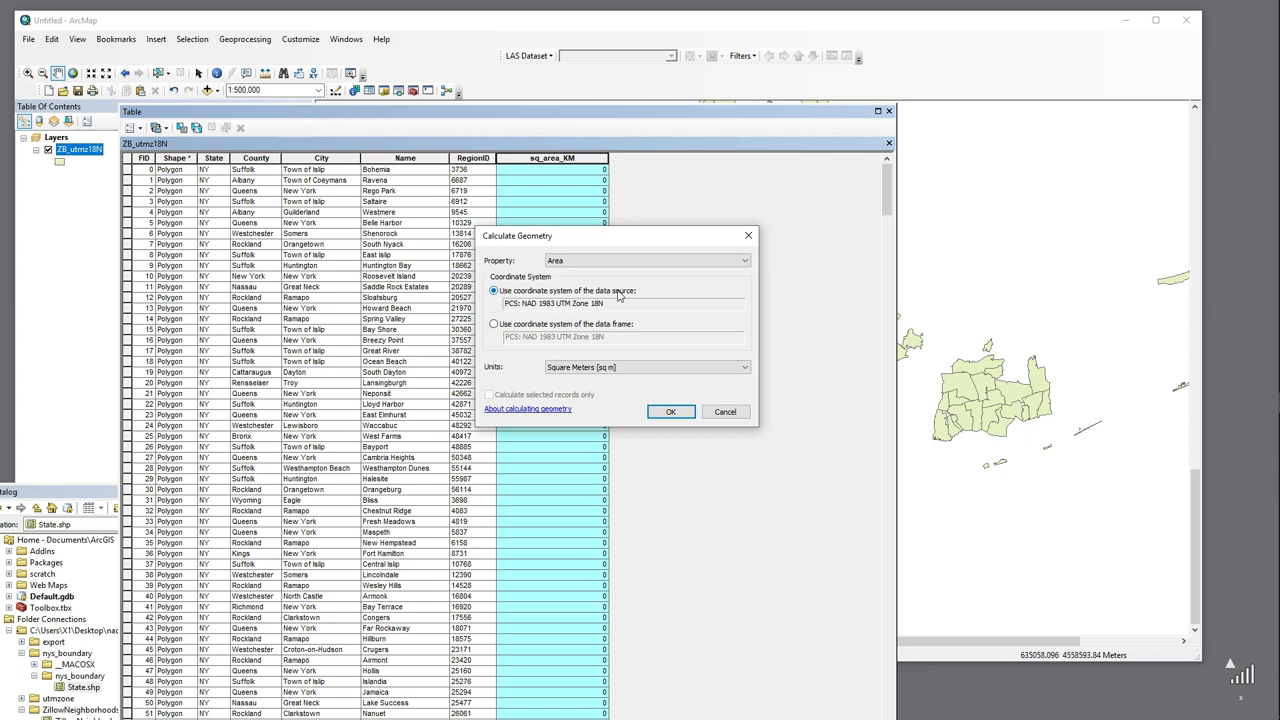
left_click(657, 368)
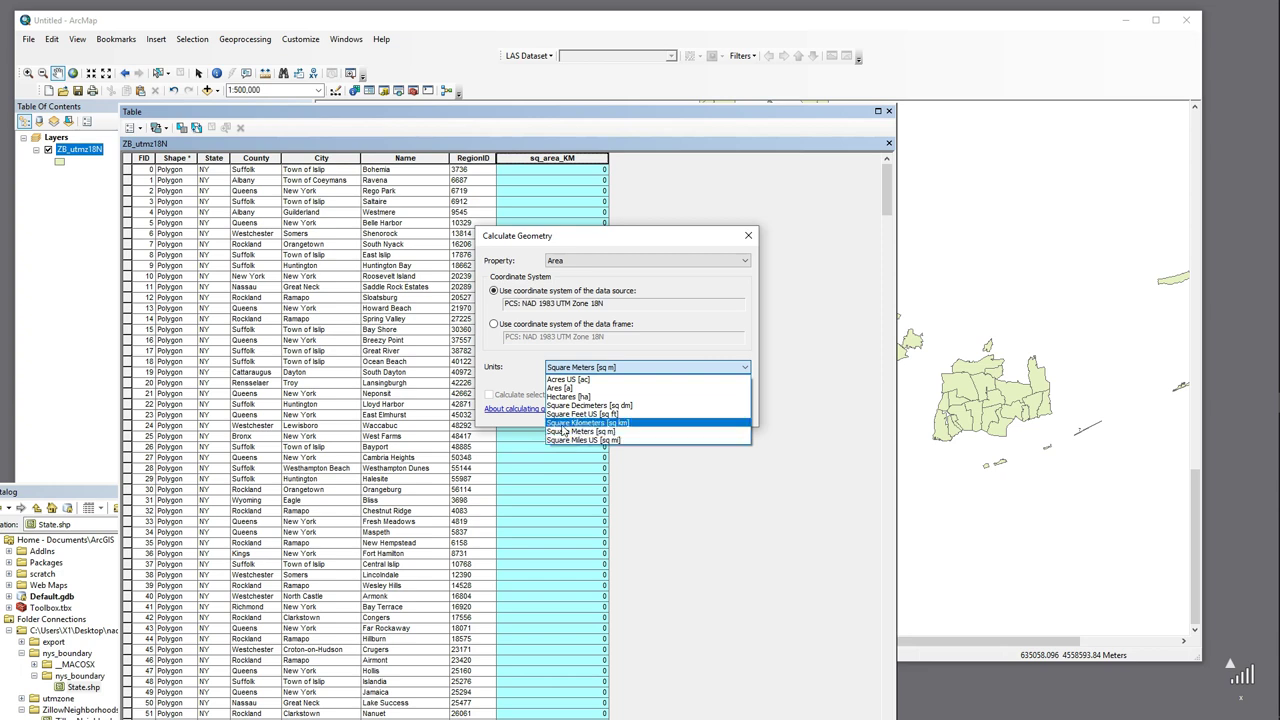
left_click(577, 424)
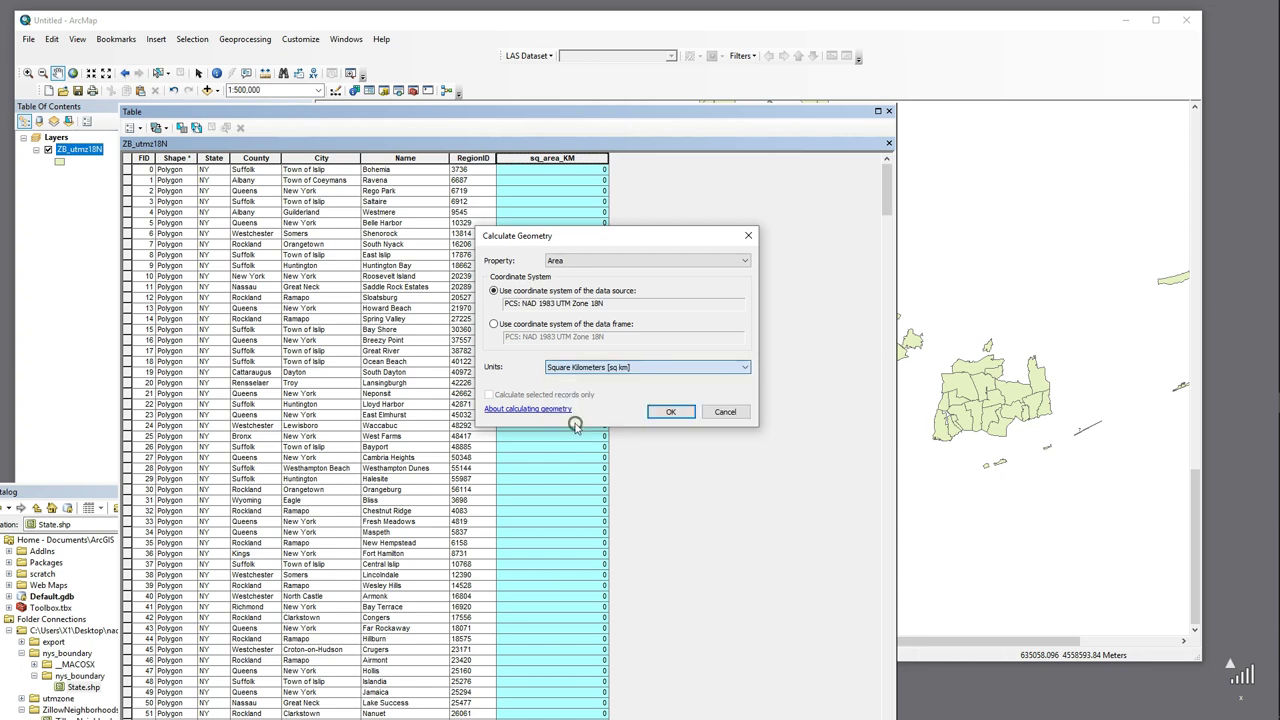
left_click(668, 413)
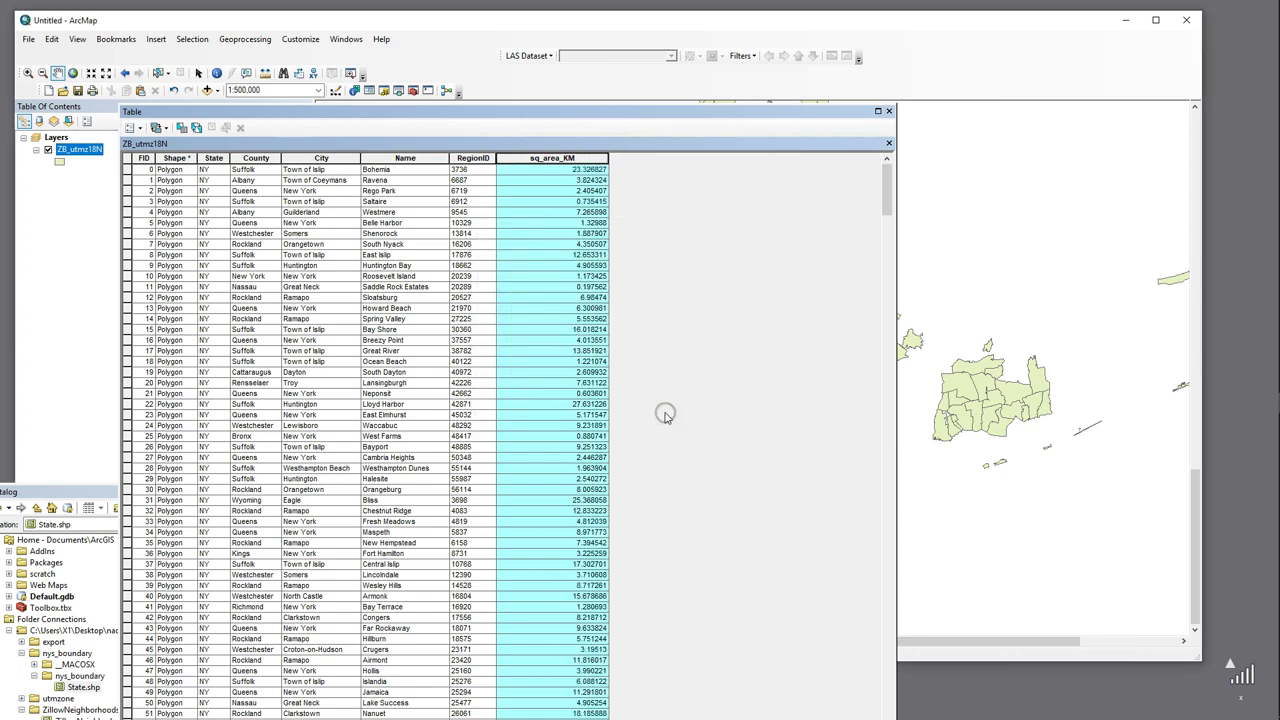
Sort the table by sq_area_KM ascending, select the records from Ellis Island through DUMBO, and inspect them on the map around New York City.
right_click(592, 160)
left_click(618, 166)
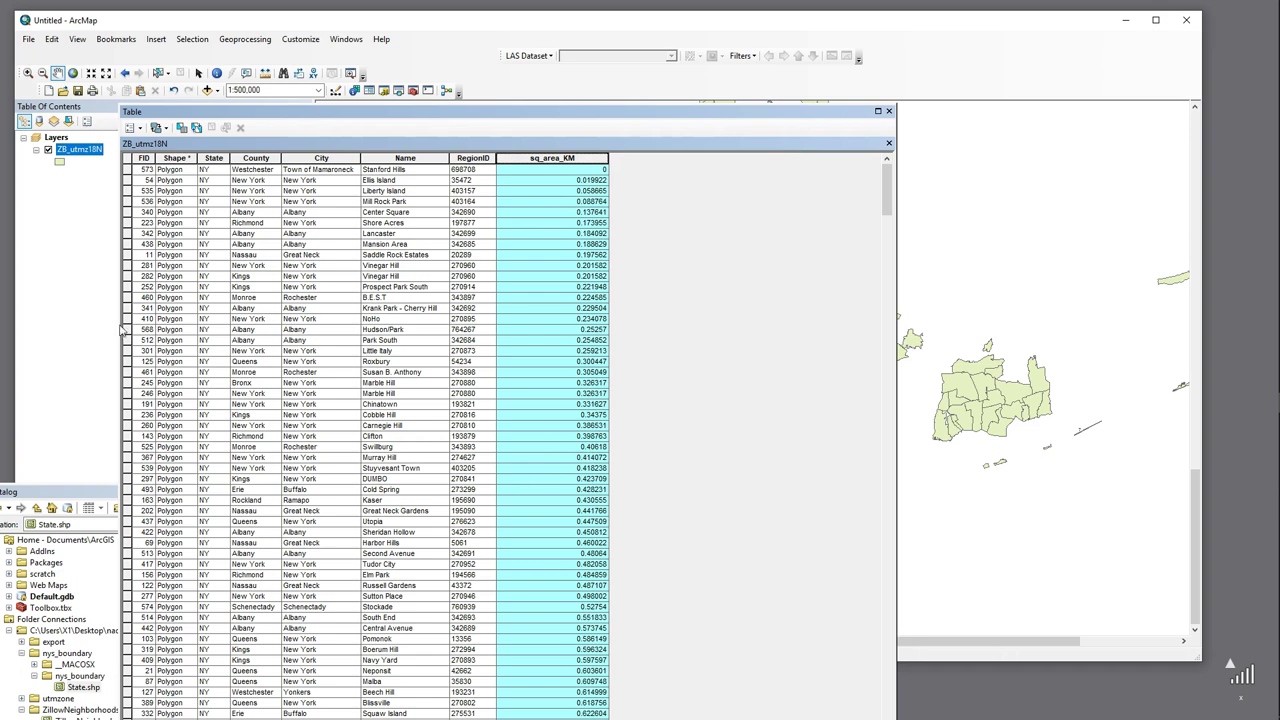
left_click(128, 181)
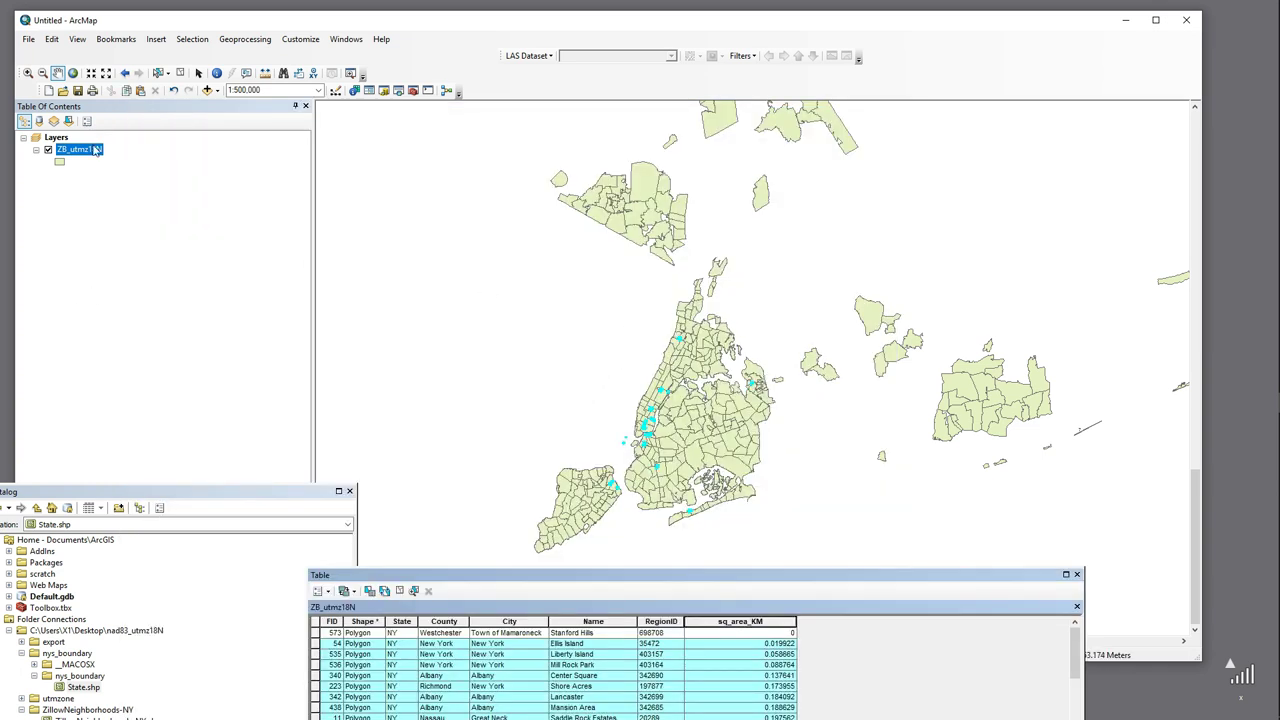
left_click(28, 73)
left_click_drag(577, 377, 789, 555)
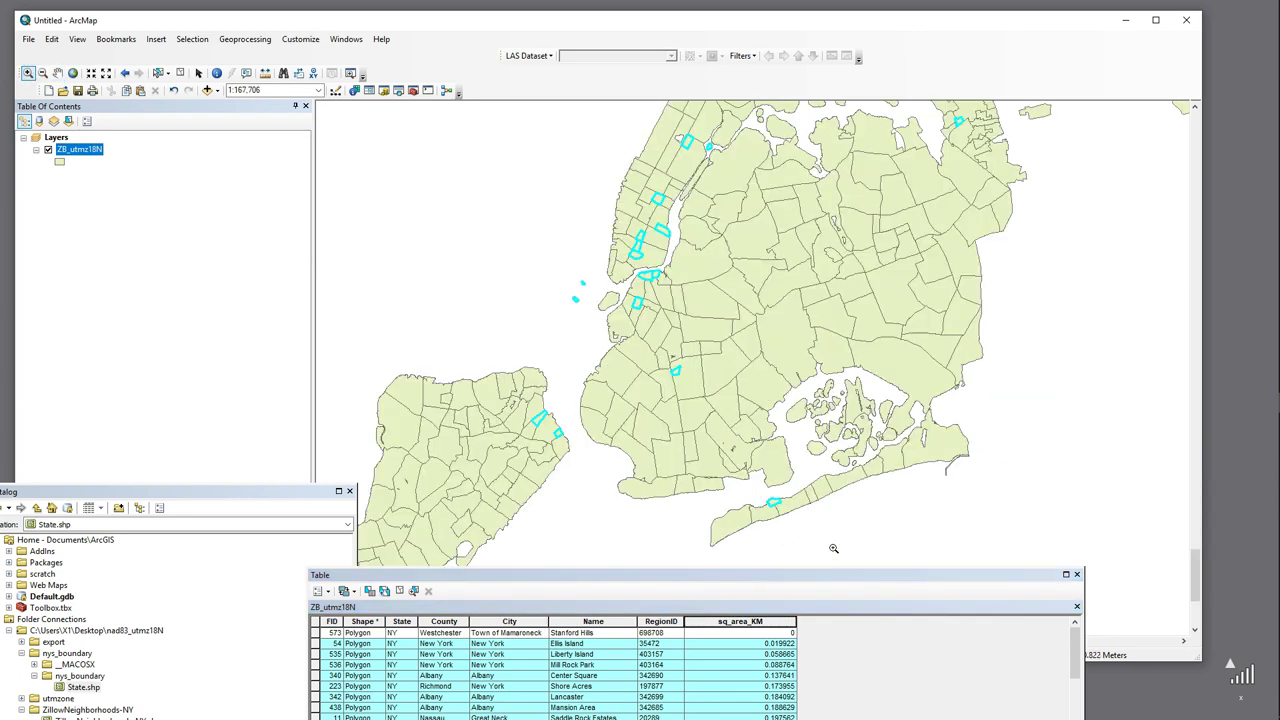
left_click_drag(475, 232, 850, 518)
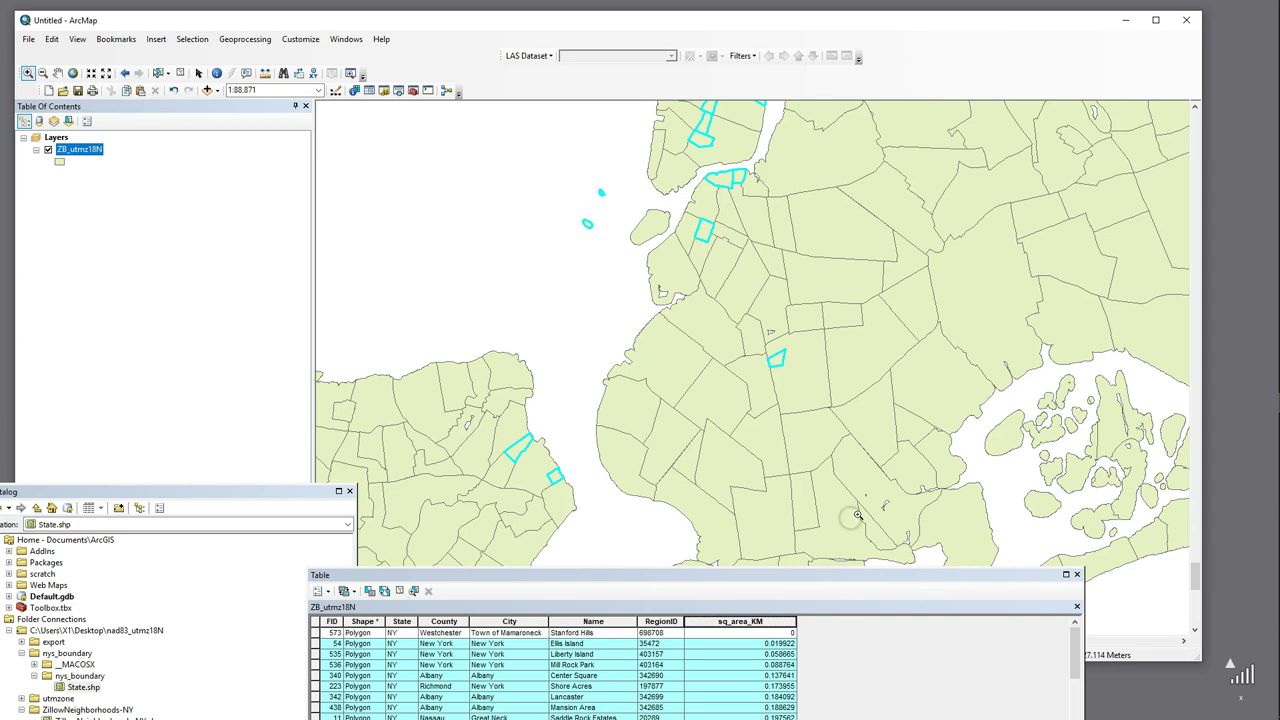
Select the largest neighborhoods at the end of the sorted table, from East Hampton North through Fairport, and locate them on the map.
left_click_drag(605, 576, 497, 137)
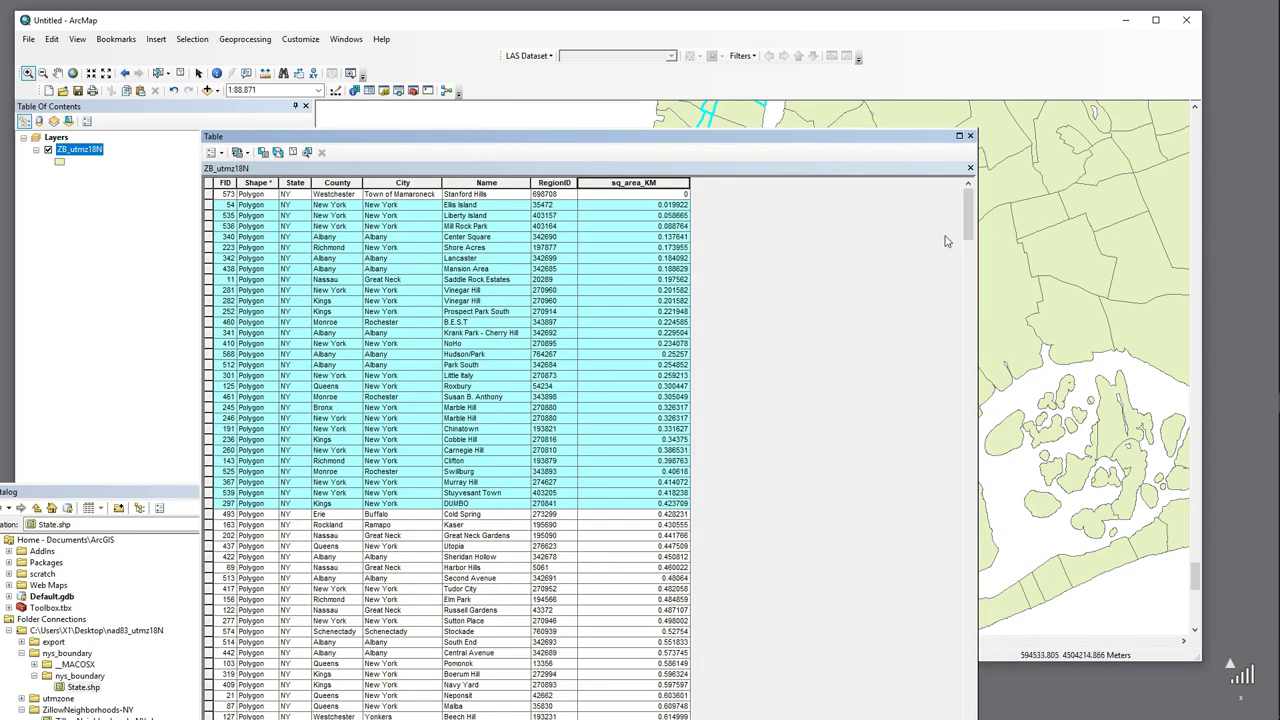
left_click_drag(962, 222, 955, 708)
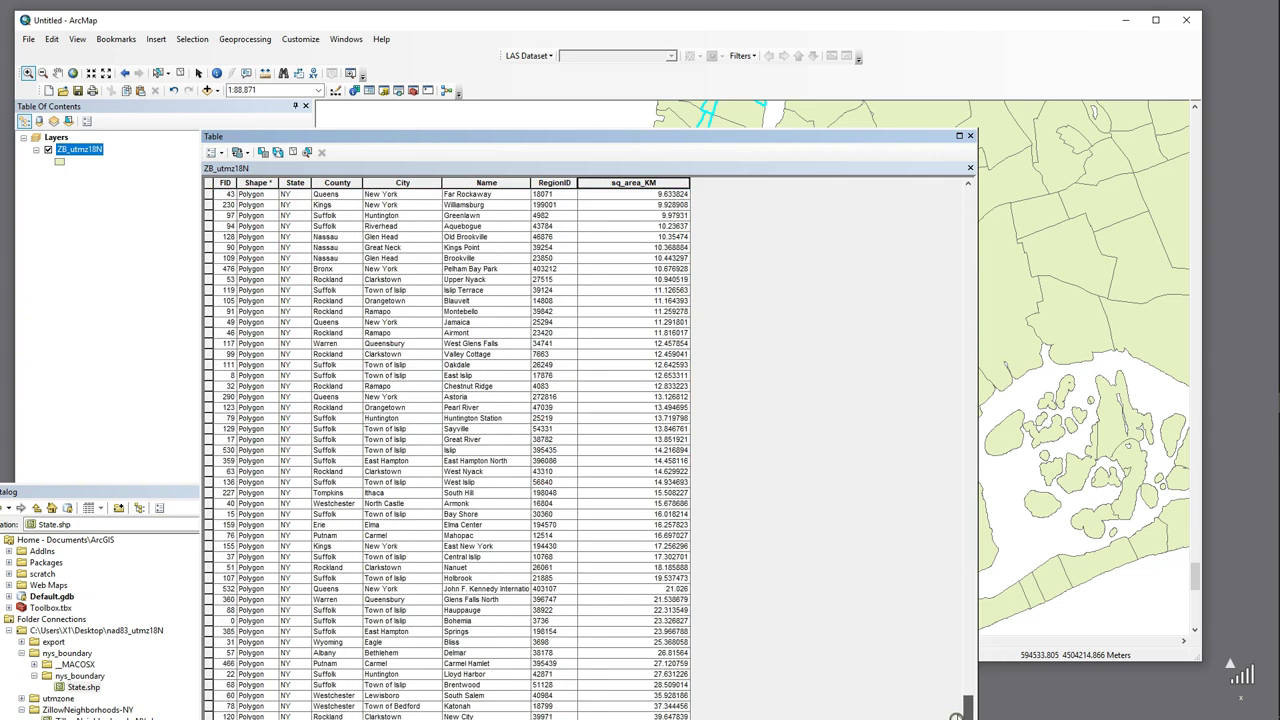
left_click_drag(625, 136, 634, 49)
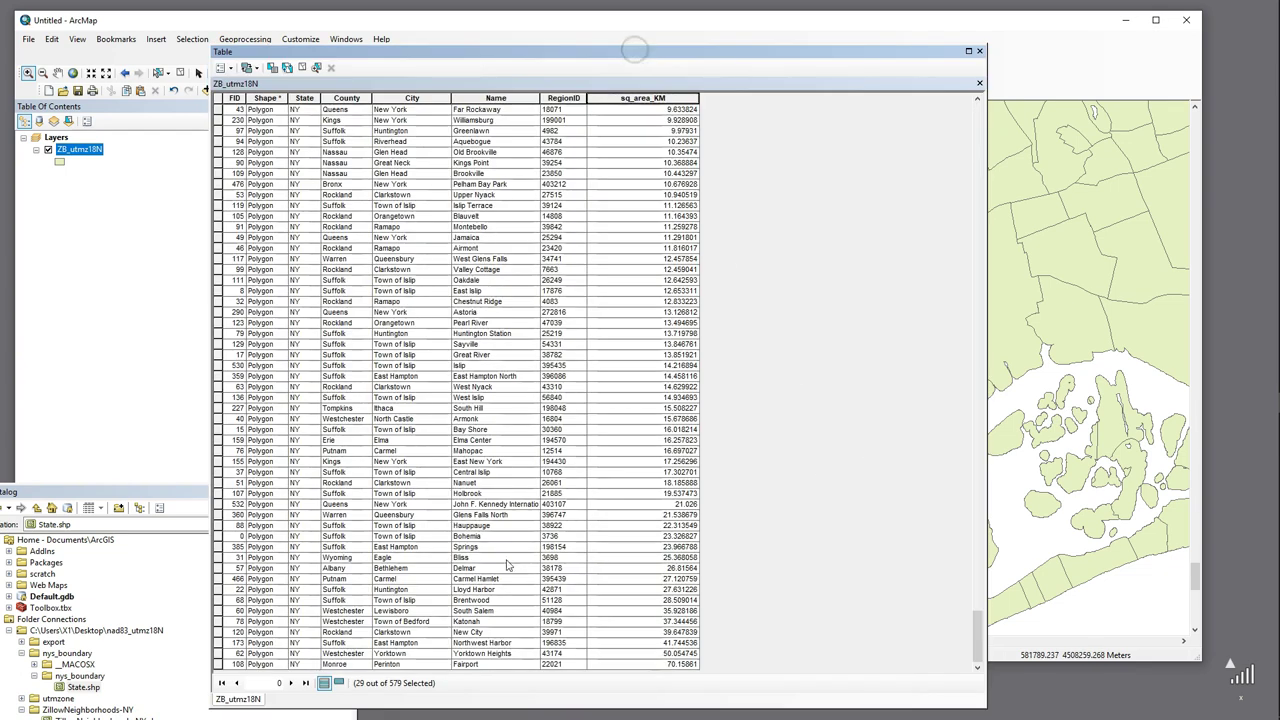
left_click(216, 665)
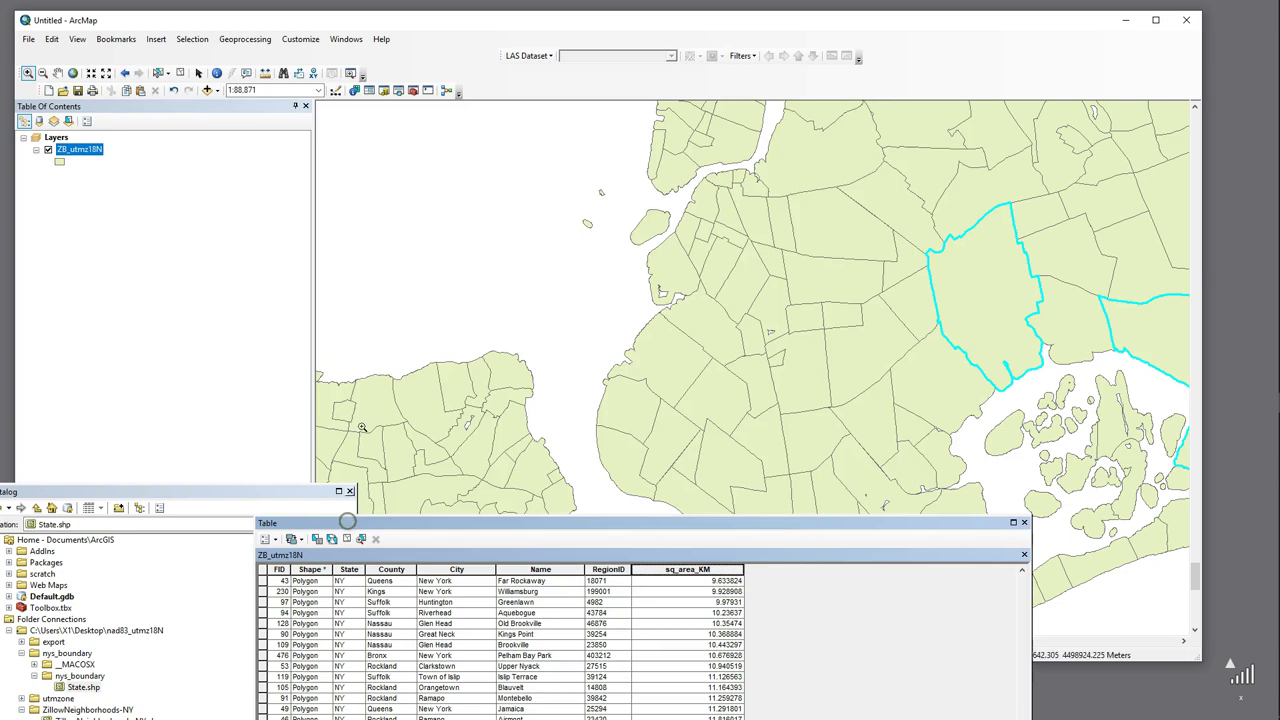
left_click(57, 73)
left_click_drag(955, 421, 722, 240)
scroll(810, 360, "up", 4)
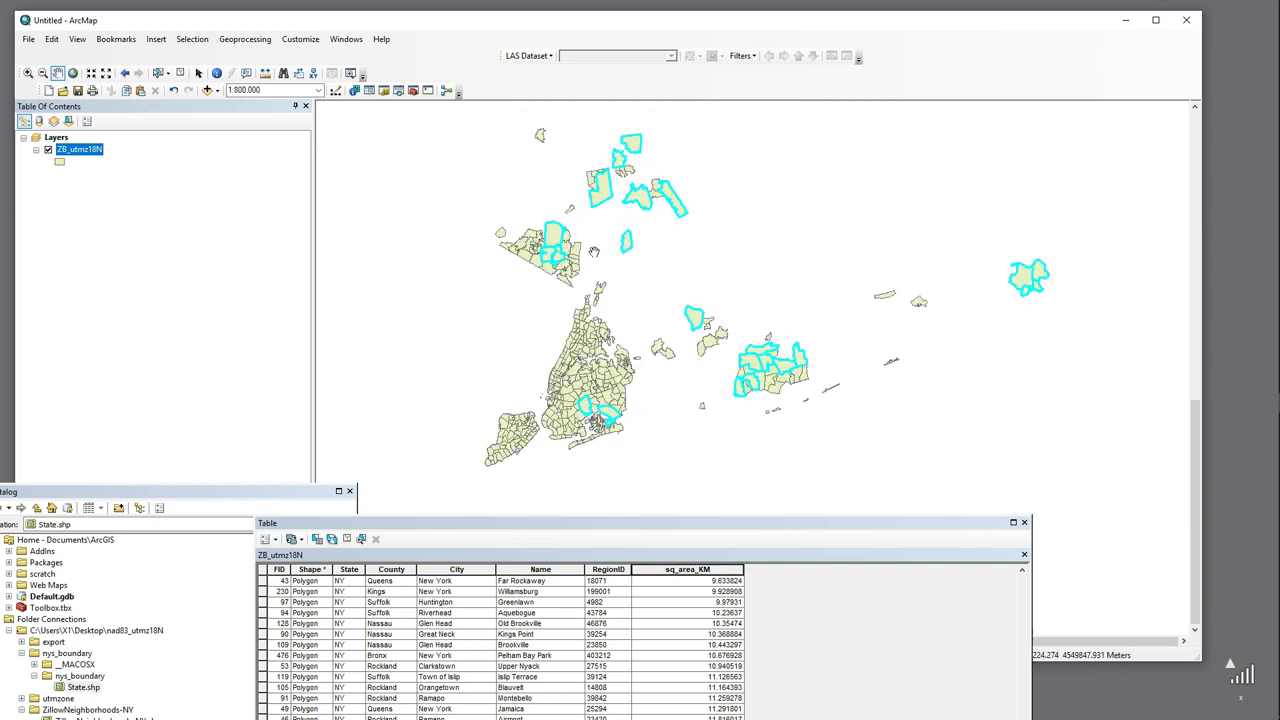
Review the sq_area_KM values in the table, then close it and clear the selected features.
left_click_drag(586, 523, 560, 288)
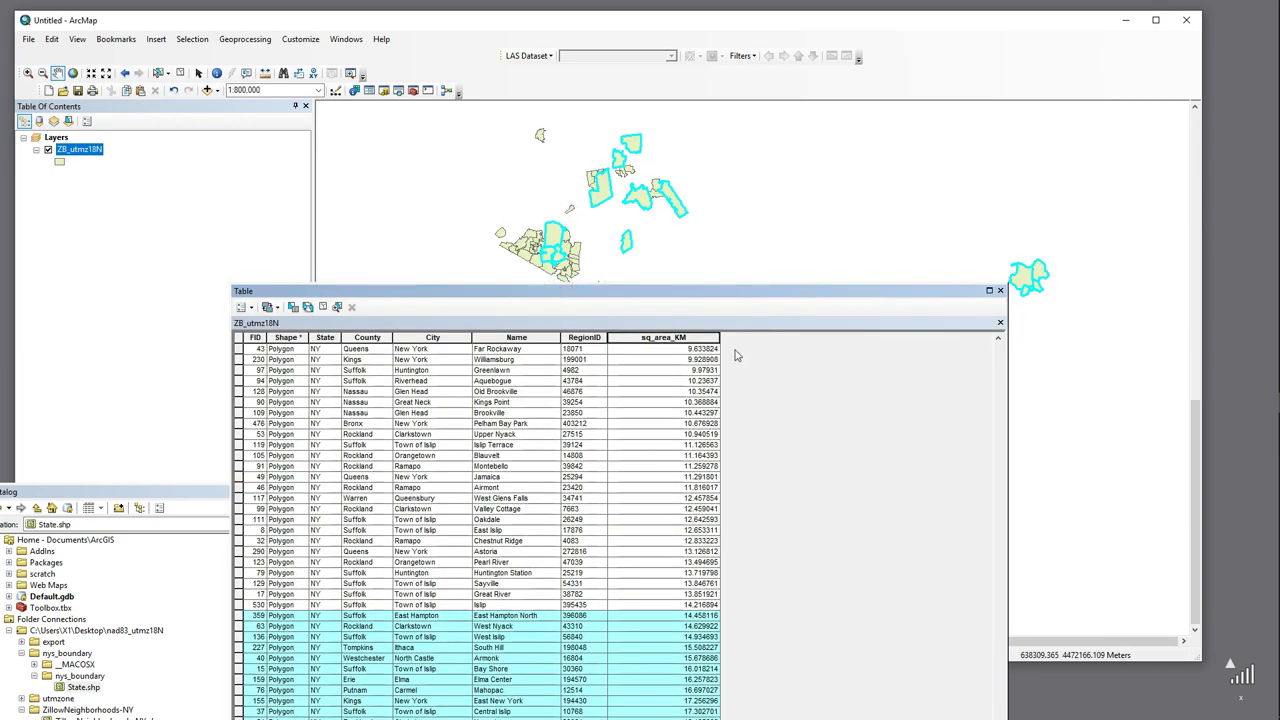
left_click_drag(710, 291, 679, 137)
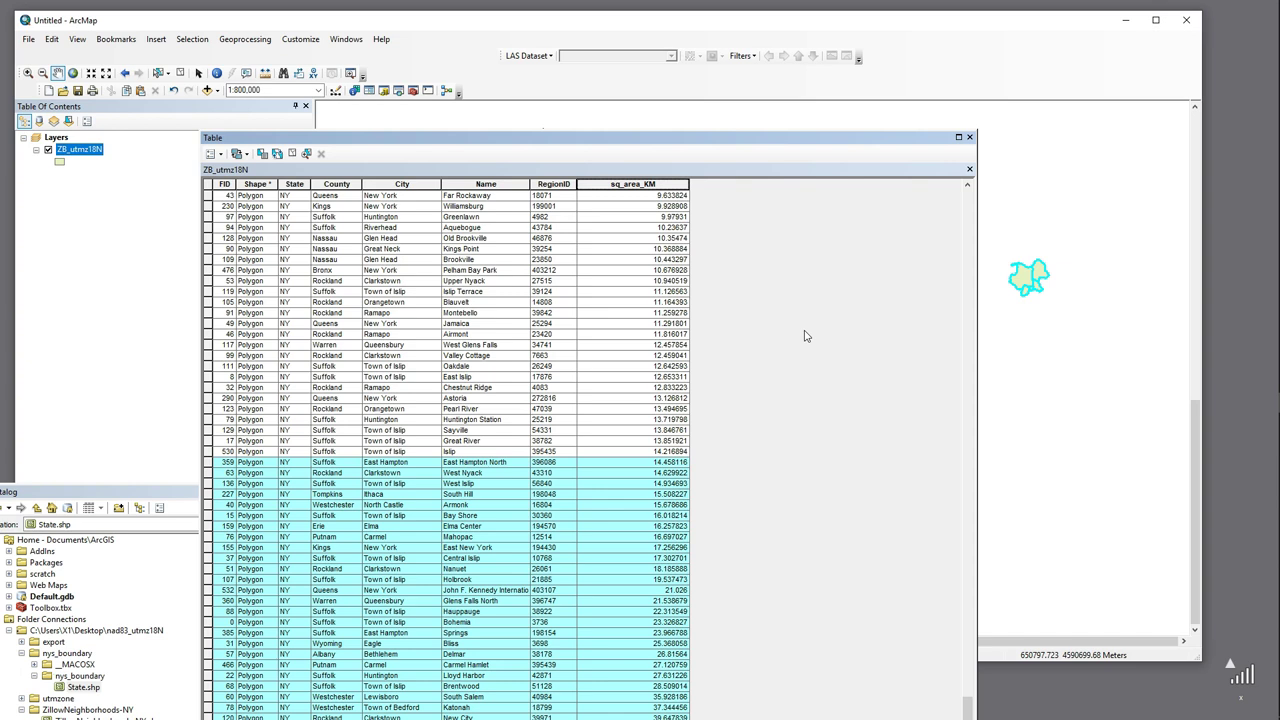
left_click(652, 186)
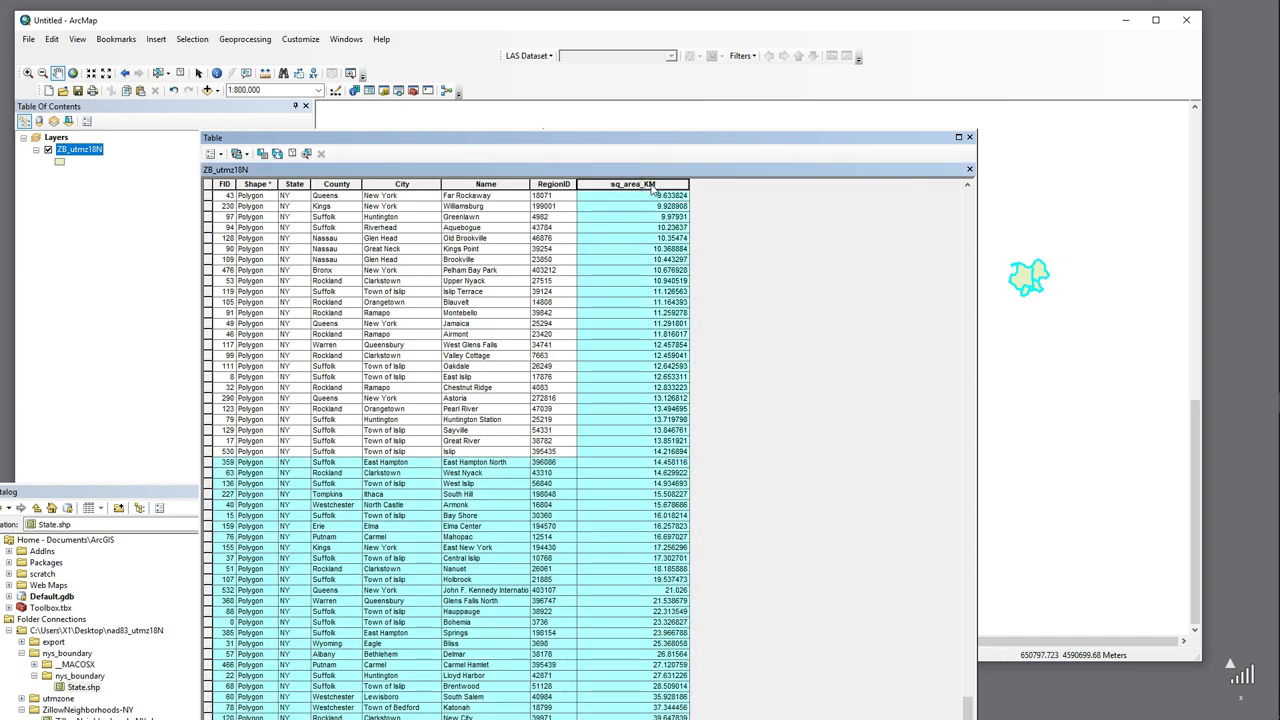
left_click(969, 137)
left_click(192, 39)
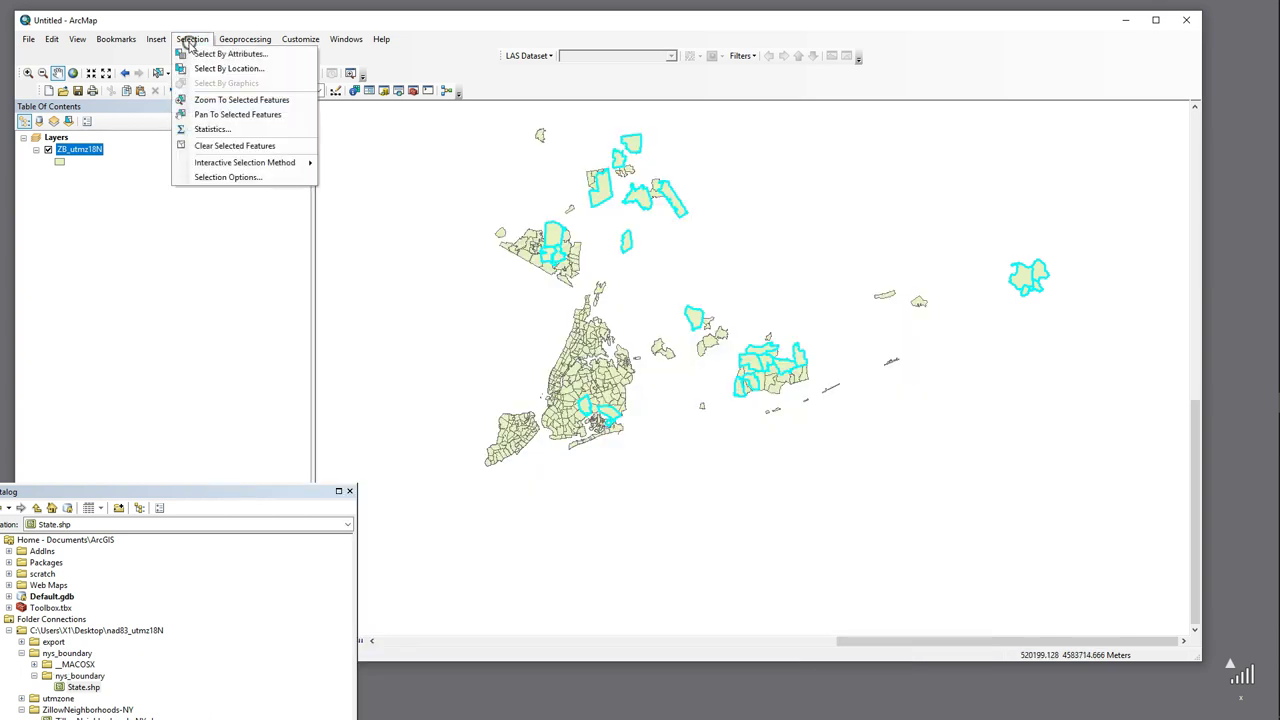
left_click(203, 149)
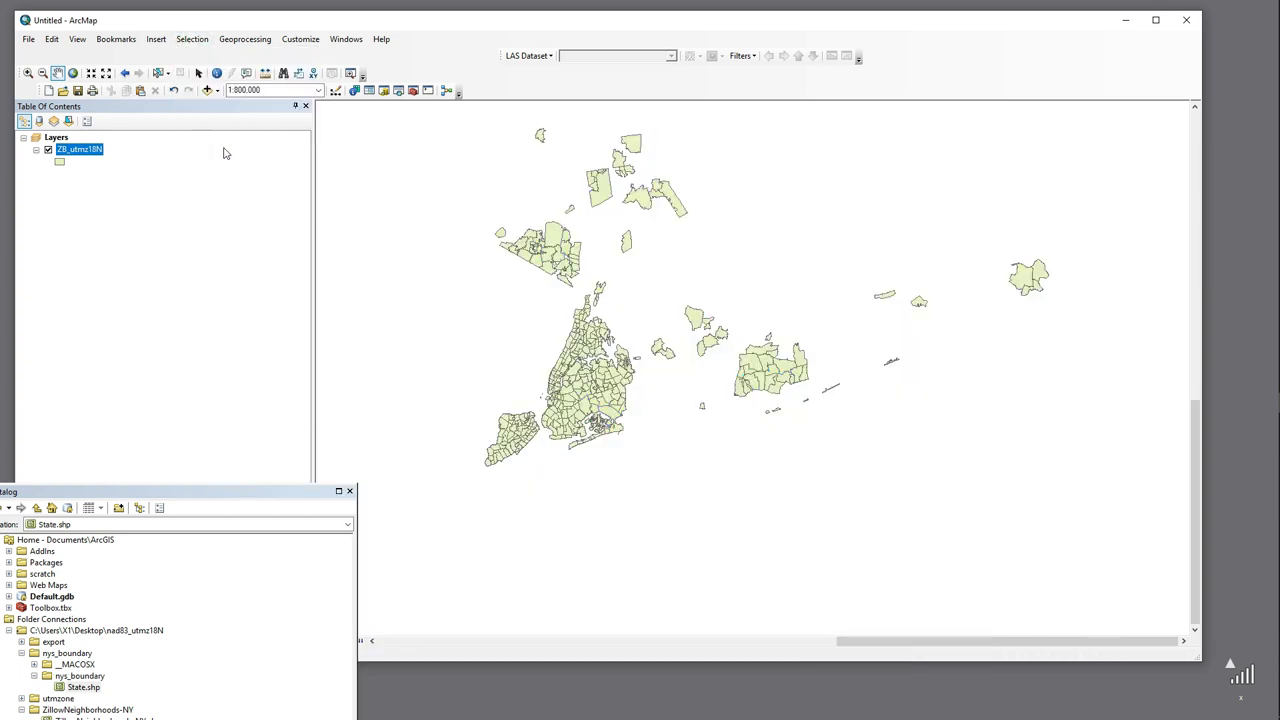
Switch to the Class 5 lab page in Chrome and highlight NAD83 and UTM ZONE 18N in the Part II introduction.
left_click_drag(205, 21, 226, 236)
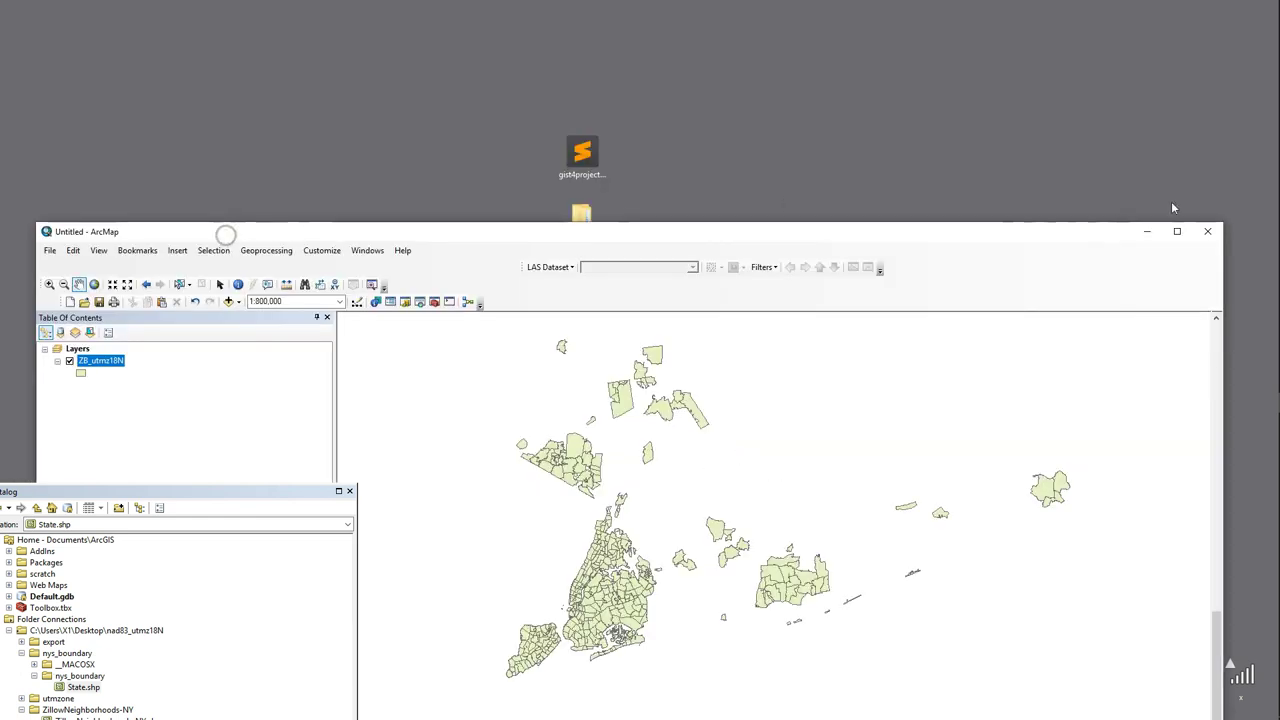
left_click(1259, 92)
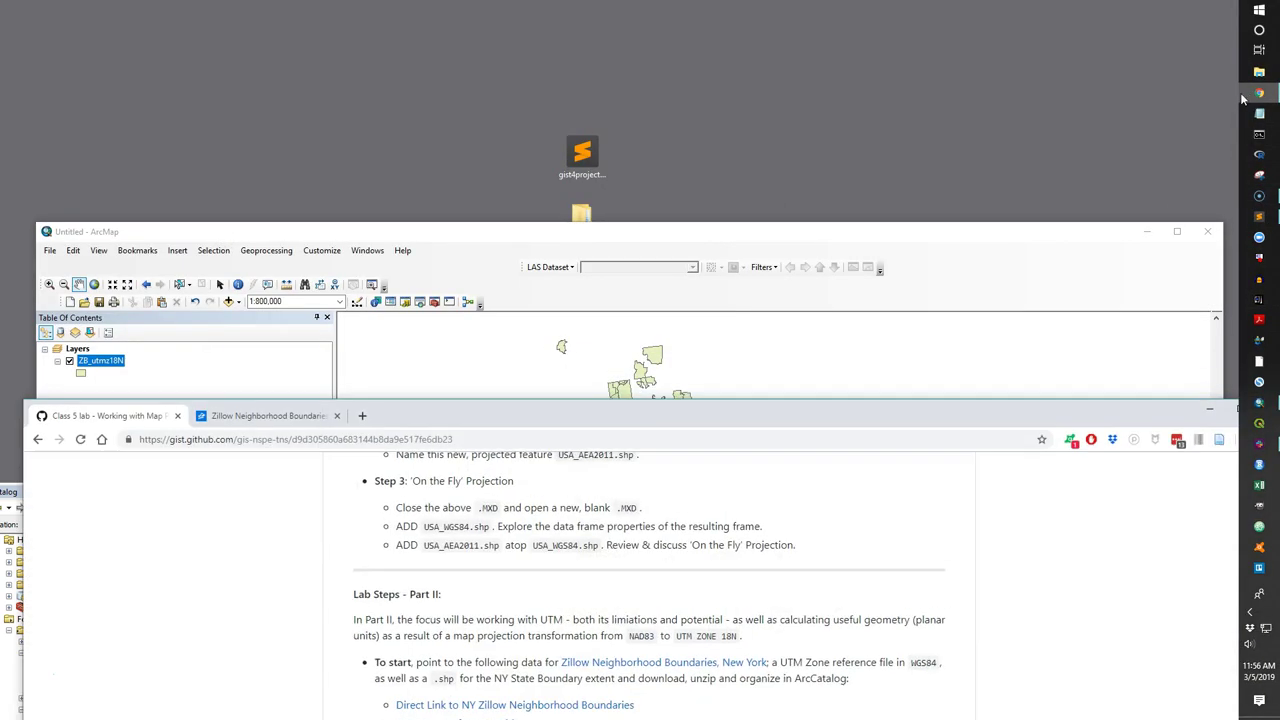
left_click_drag(636, 412, 610, 44)
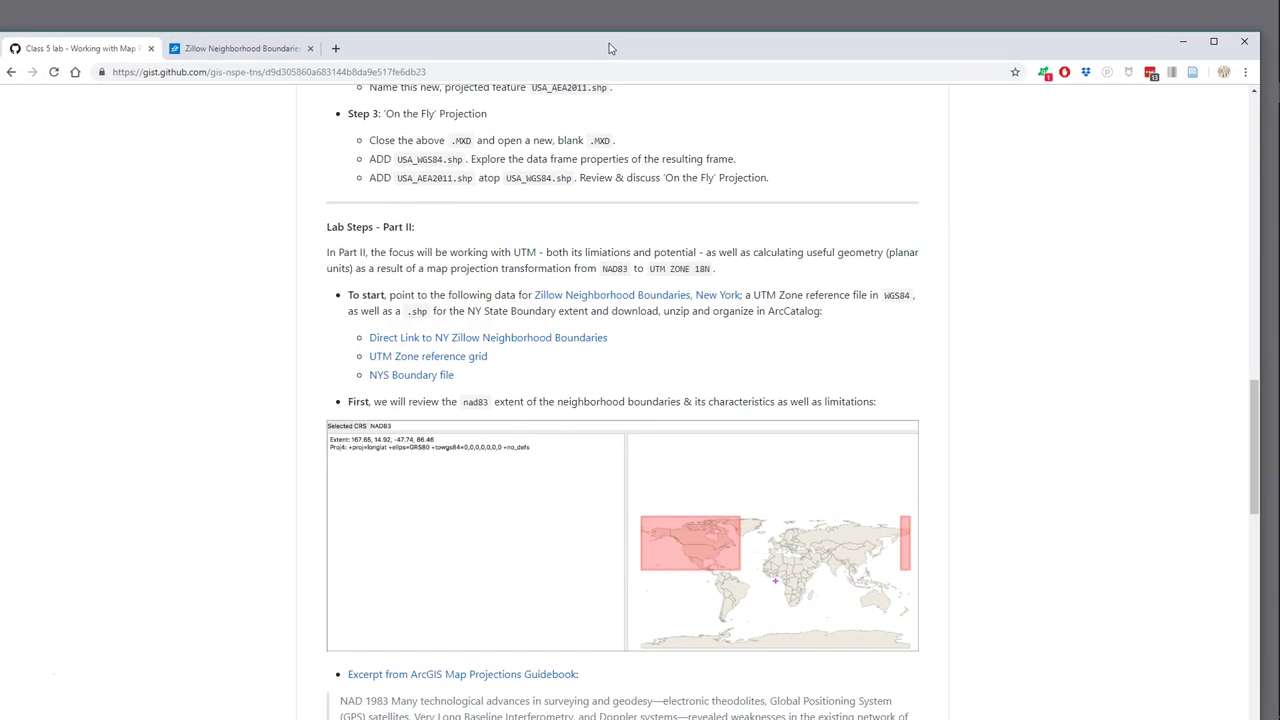
scroll(508, 400, "up", 1)
scroll(506, 400, "down", 2)
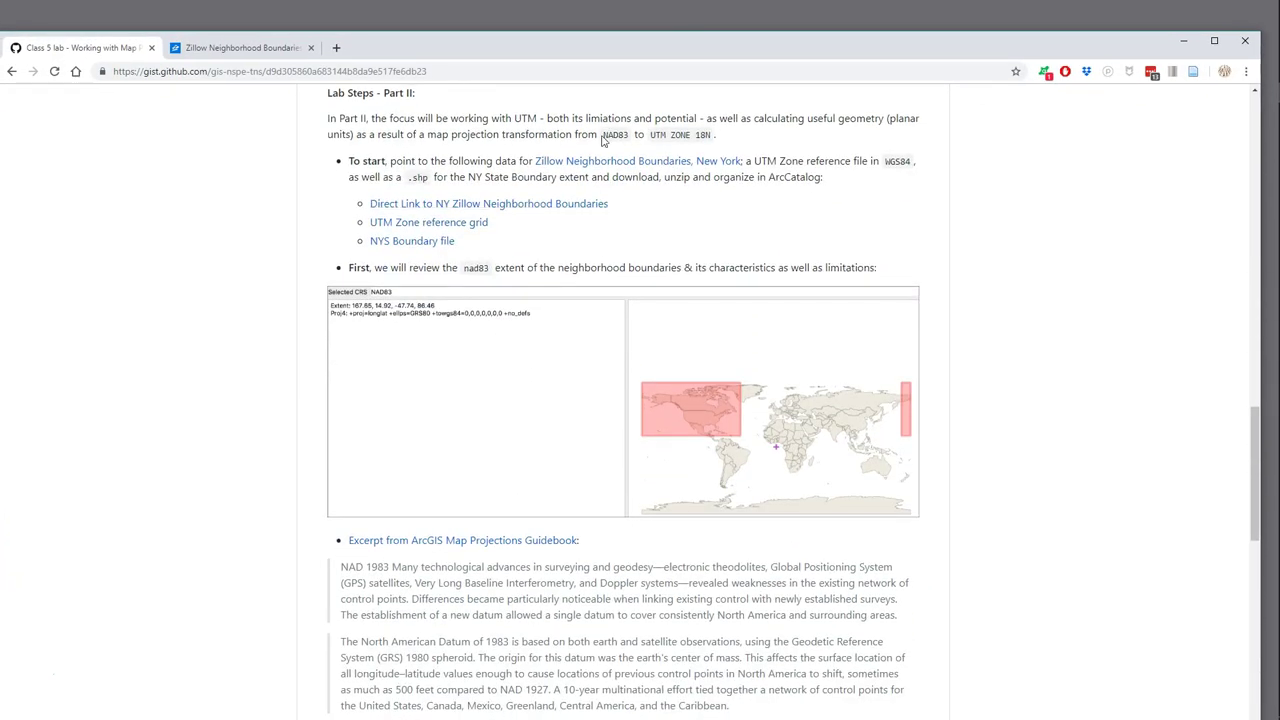
left_click_drag(603, 136, 630, 136)
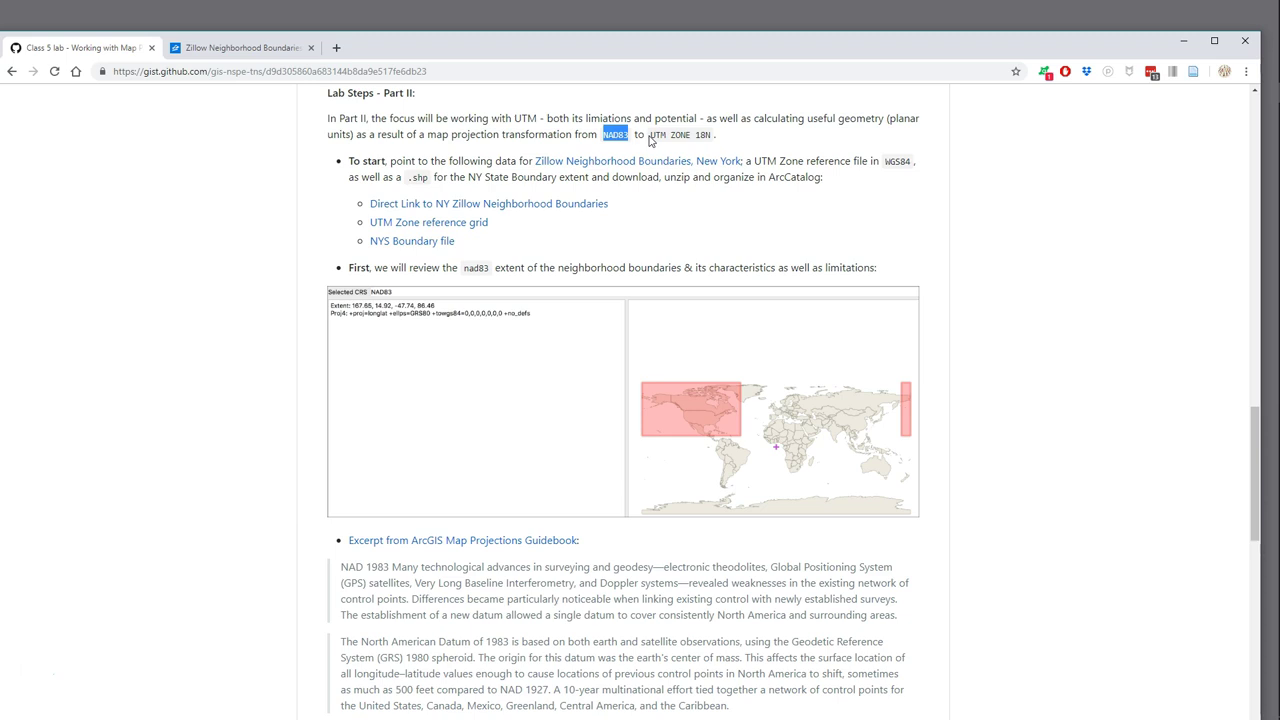
left_click_drag(651, 135, 710, 134)
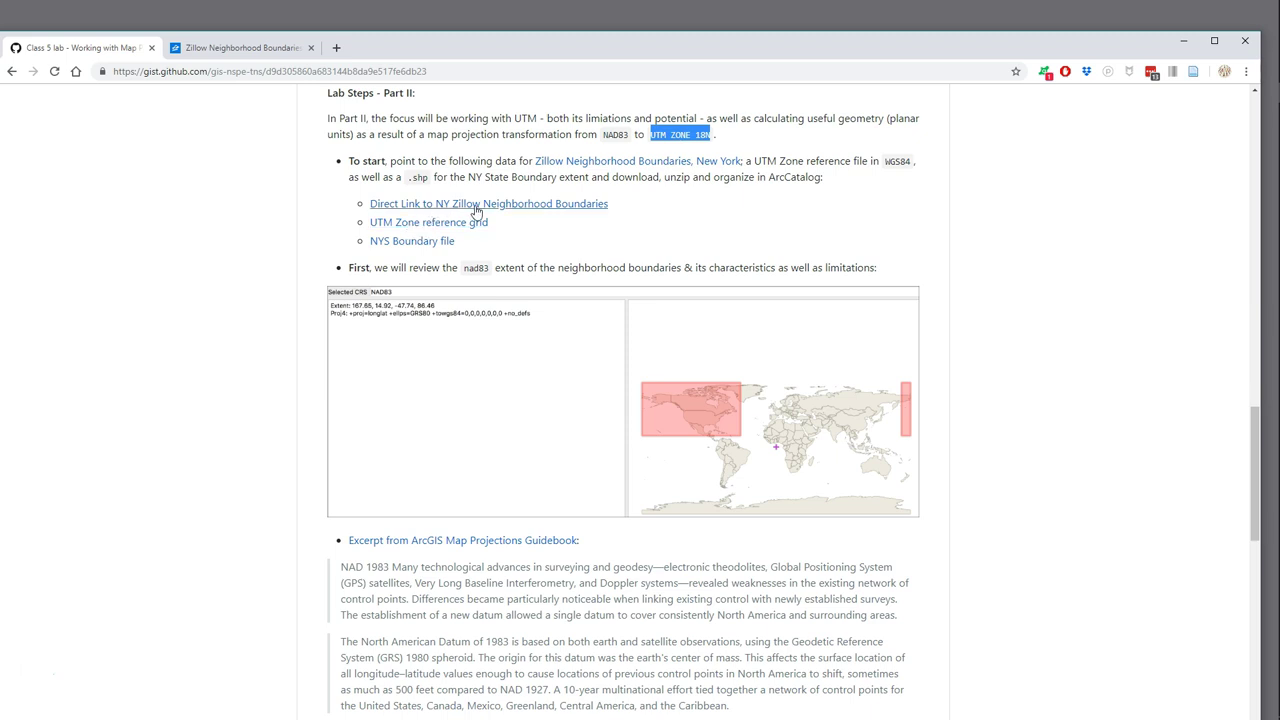
Review the First through Fourth steps of Lab Part II, highlight Calculating Geometry in the Fourth, and return to the Part II introduction.
scroll(487, 213, "down", 1)
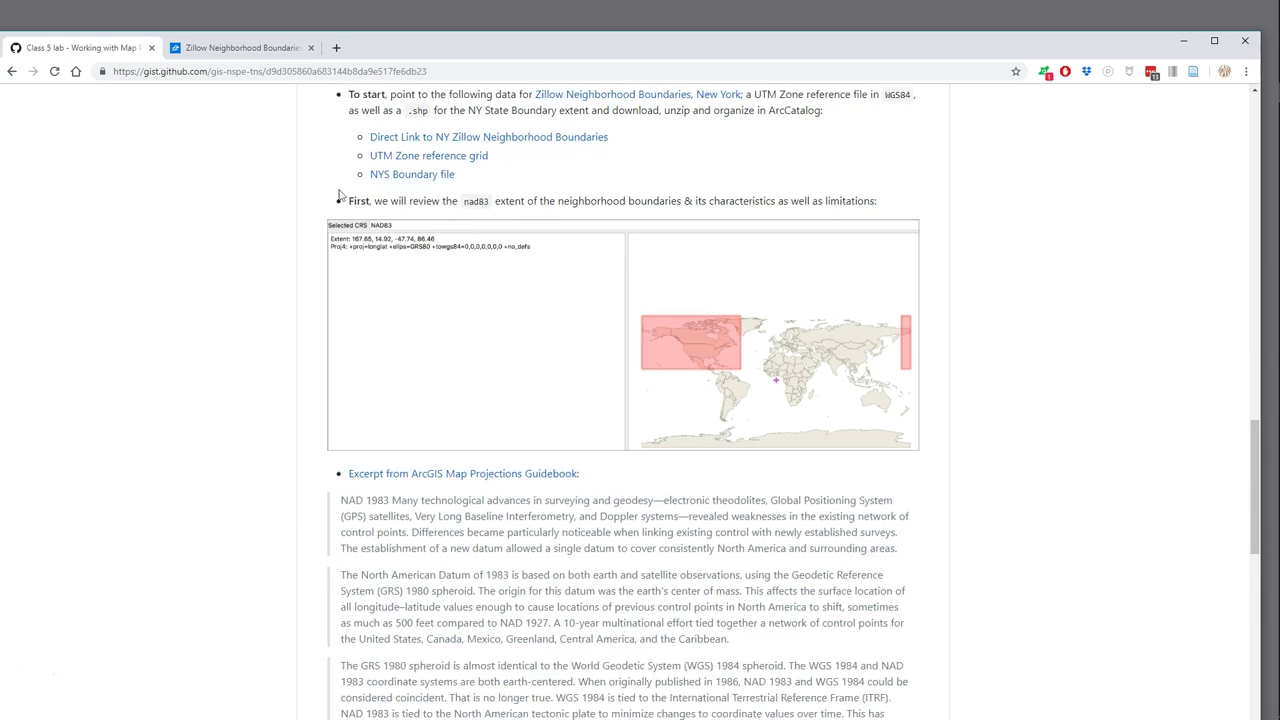
scroll(270, 232, "down", 5)
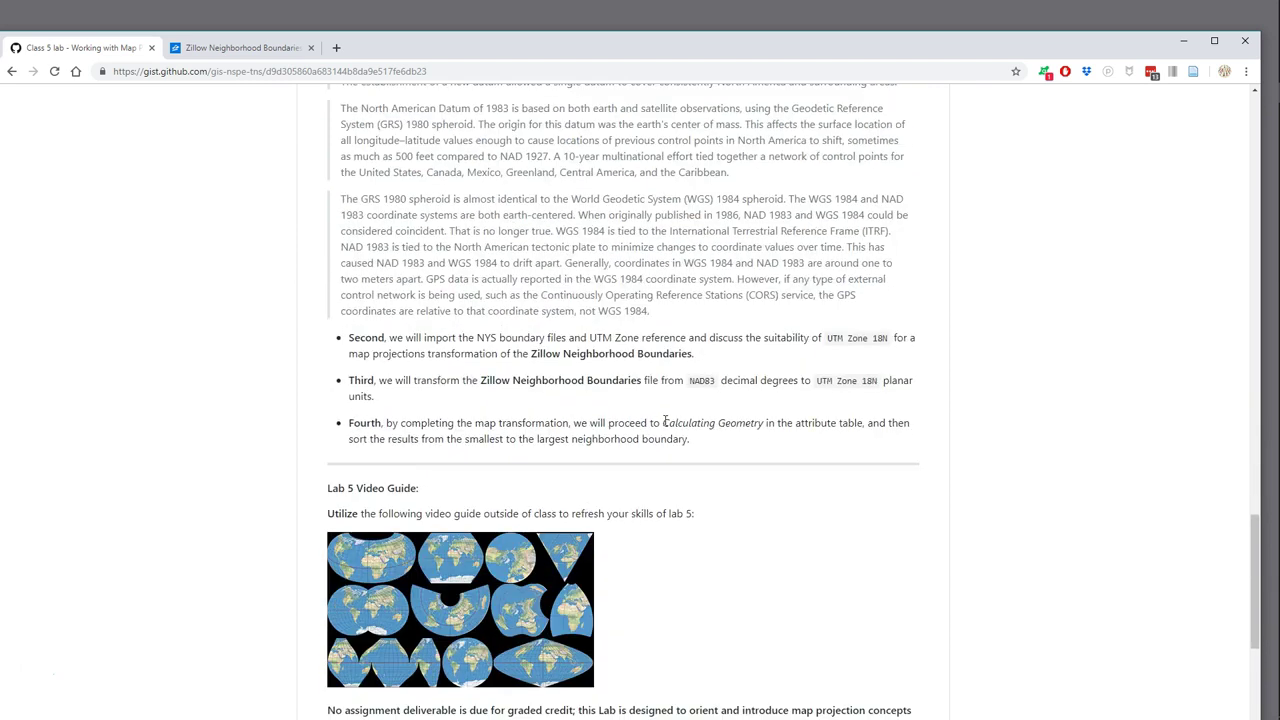
left_click_drag(660, 423, 770, 421)
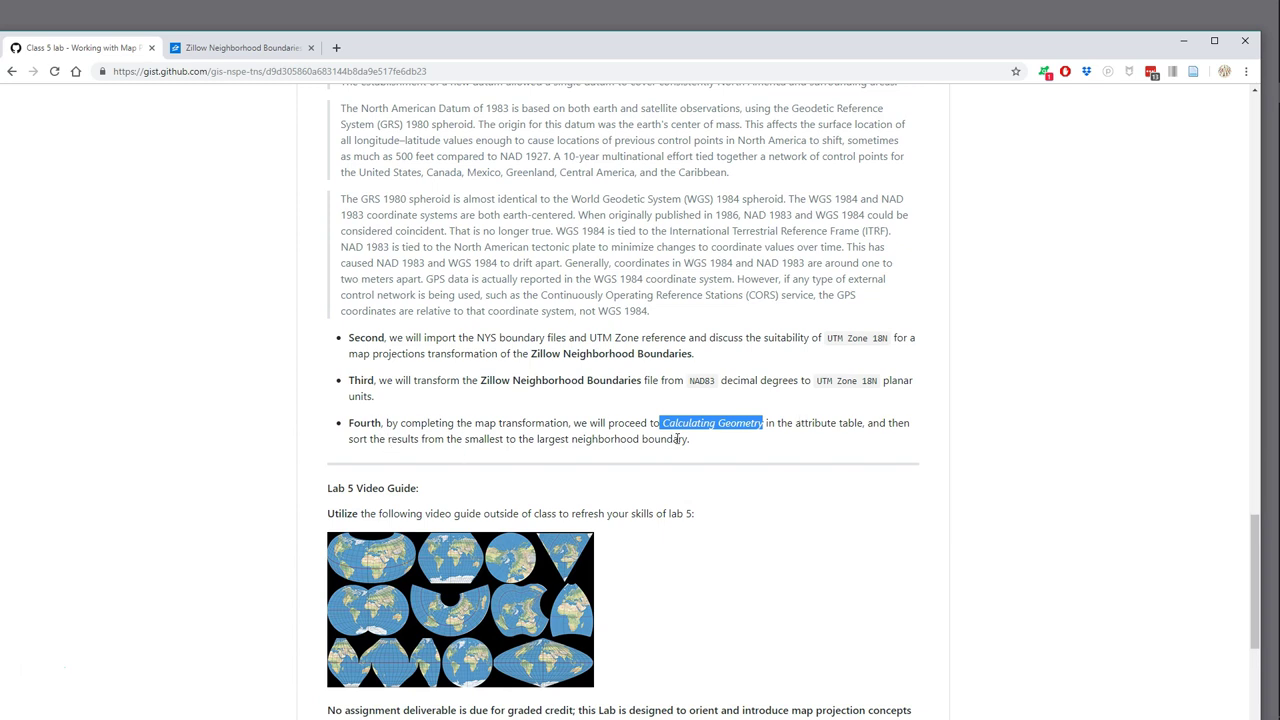
scroll(703, 446, "up", 1)
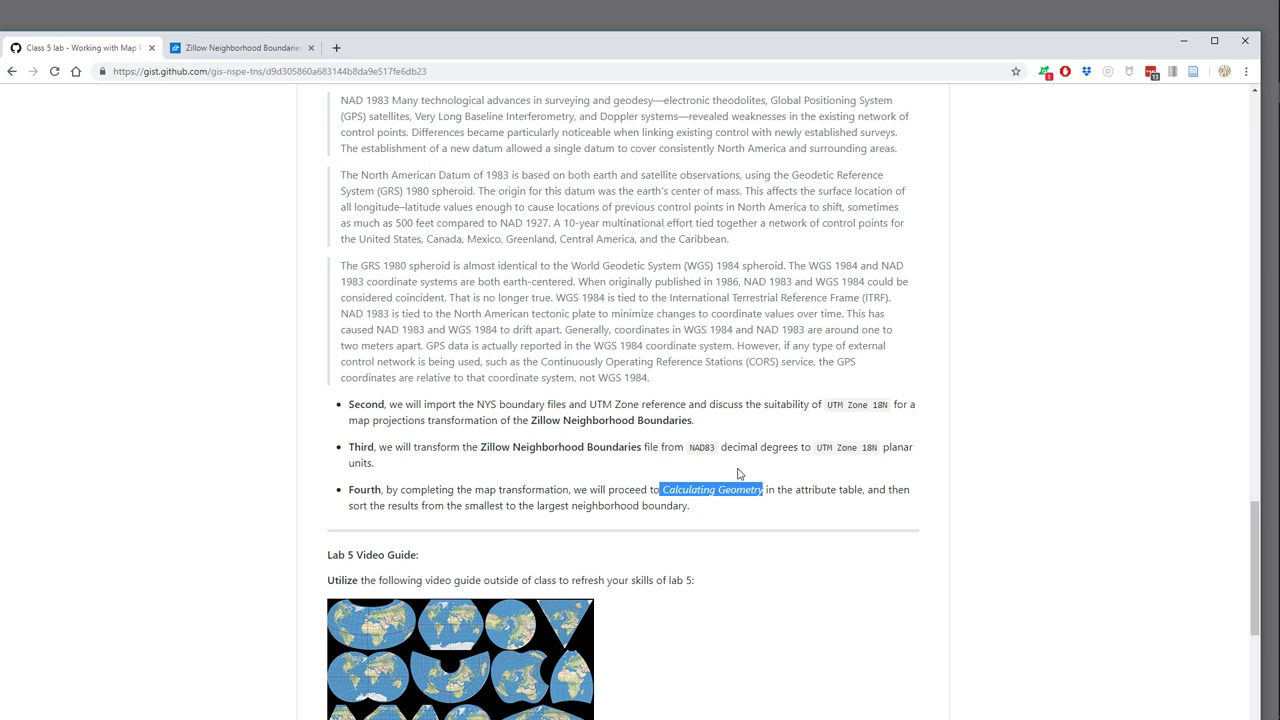
scroll(600, 336, "up", 3)
scroll(597, 338, "up", 3)
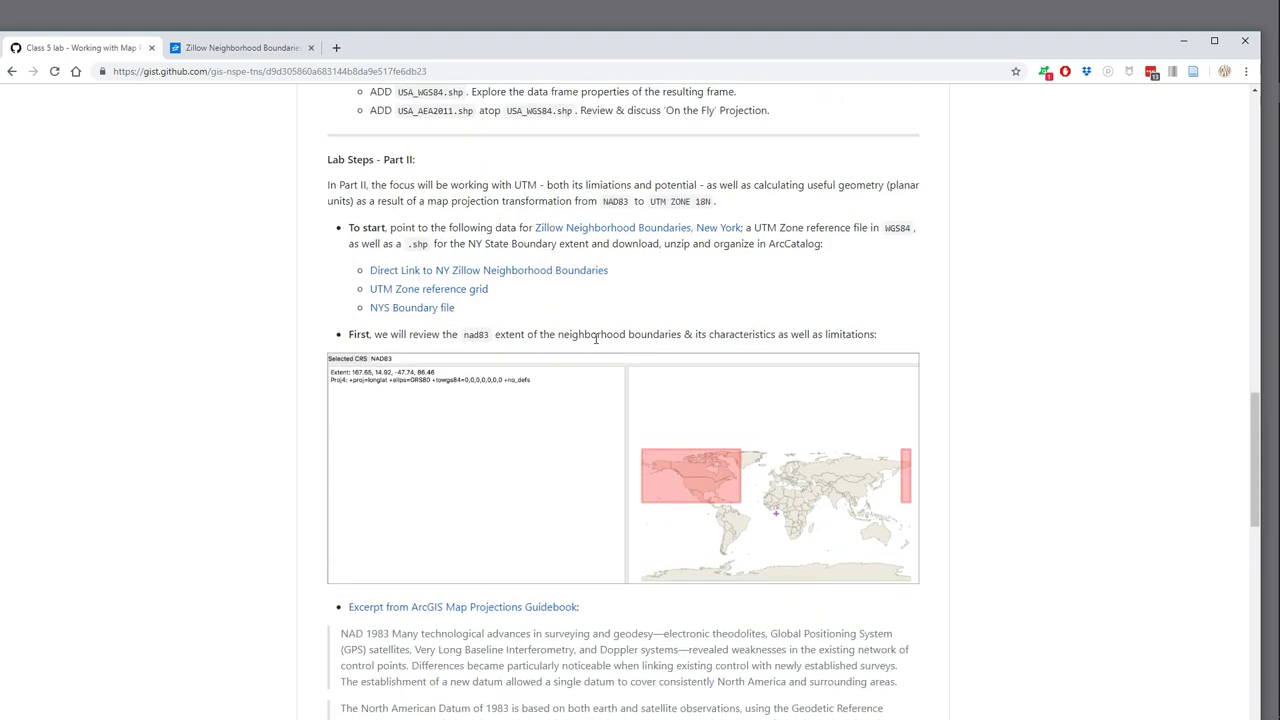